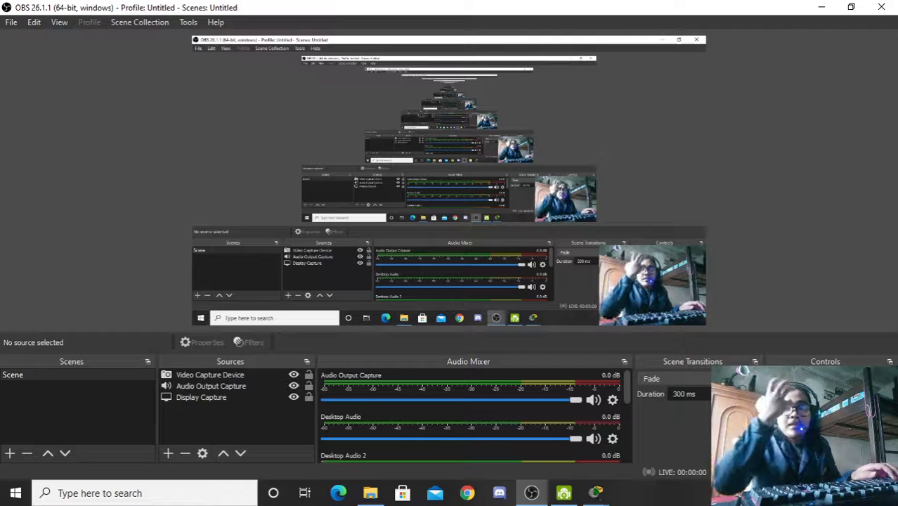
# Step: Bring the PT Activity instructions window forward and snap it to the left half of the screen
pyautogui.moveTo(599, 493)
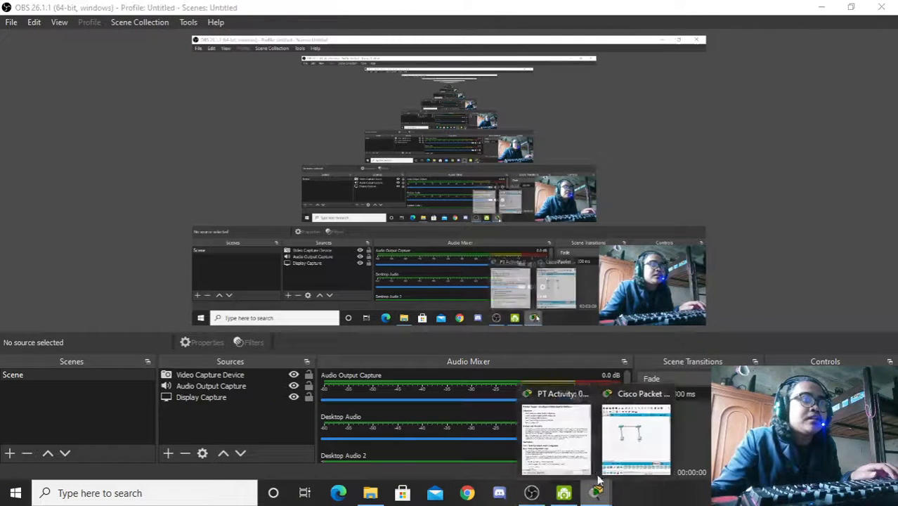
pyautogui.click(560, 430)
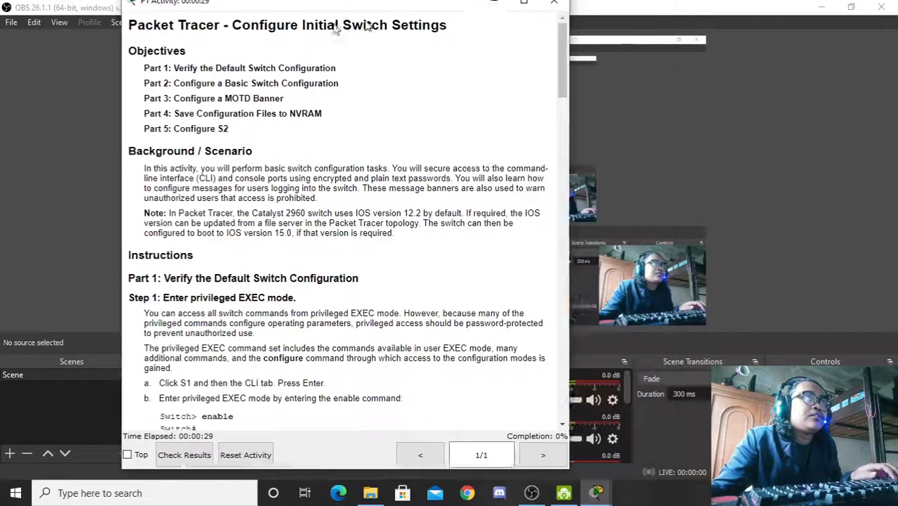
pyautogui.moveTo(475, 5); pyautogui.dragTo(2, 40)
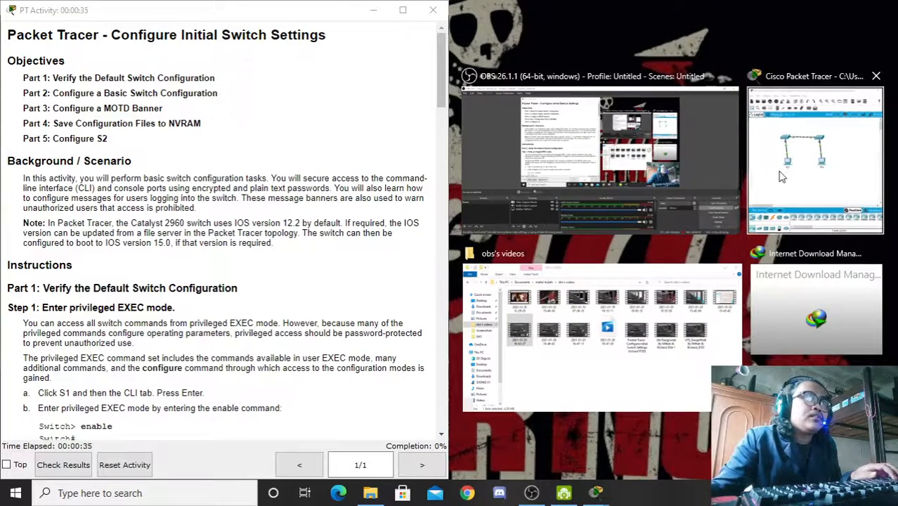
# Step: Fill the right half with the Packet Tracer topology and read the Objectives heading and Part 1
pyautogui.click(819, 163)
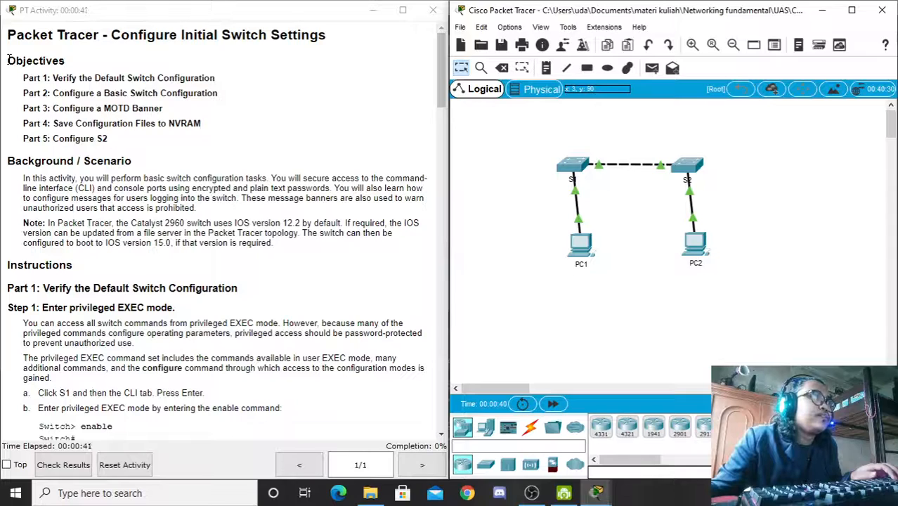
pyautogui.moveTo(8, 61); pyautogui.dragTo(100, 63)
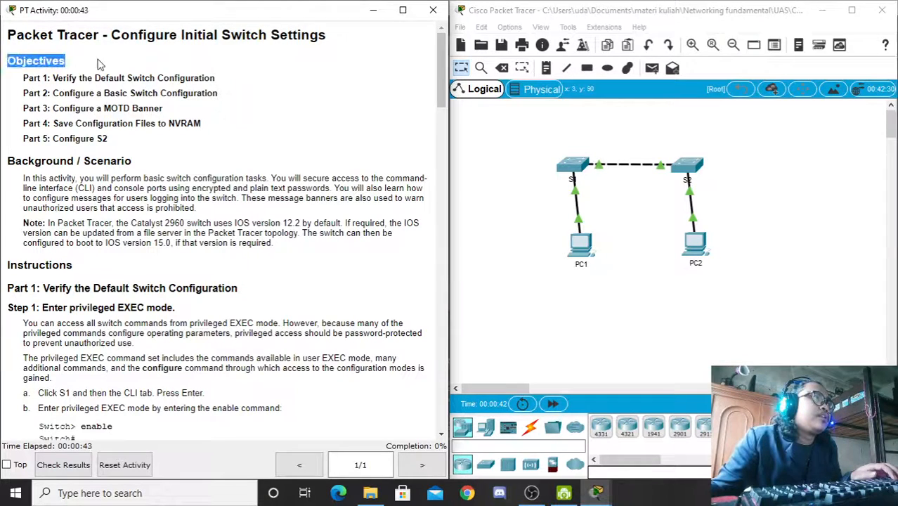
pyautogui.moveTo(51, 77); pyautogui.dragTo(218, 83)
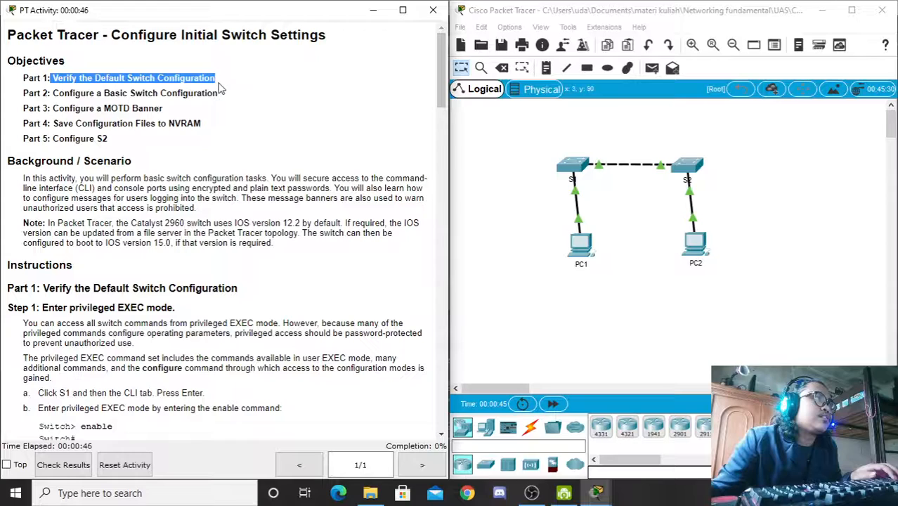
pyautogui.click(94, 81)
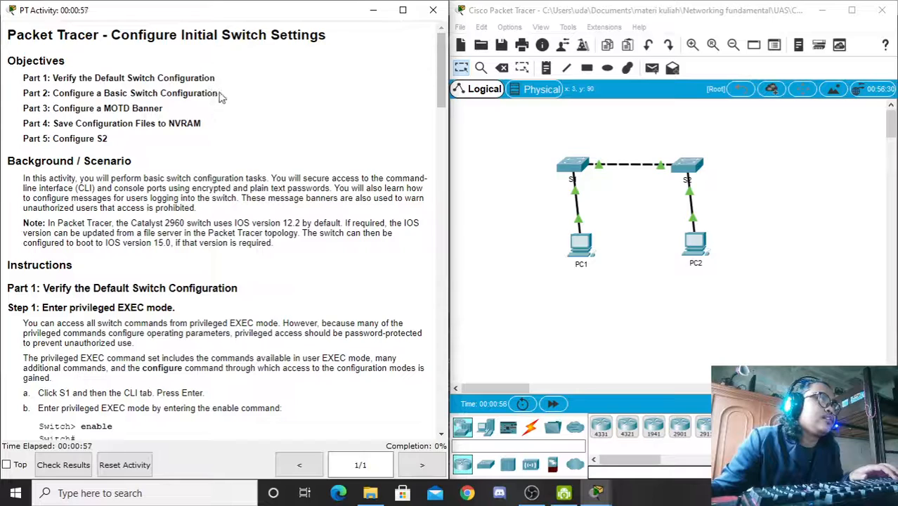
# Step: Read through objectives Part 2 to Part 5, highlighting each line in turn
pyautogui.moveTo(218, 93); pyautogui.dragTo(56, 98)
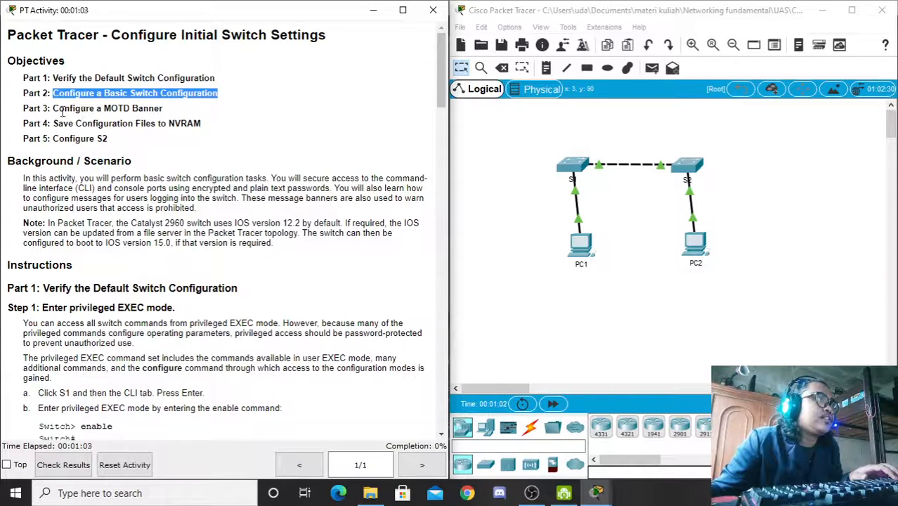
pyautogui.moveTo(59, 109); pyautogui.dragTo(166, 111)
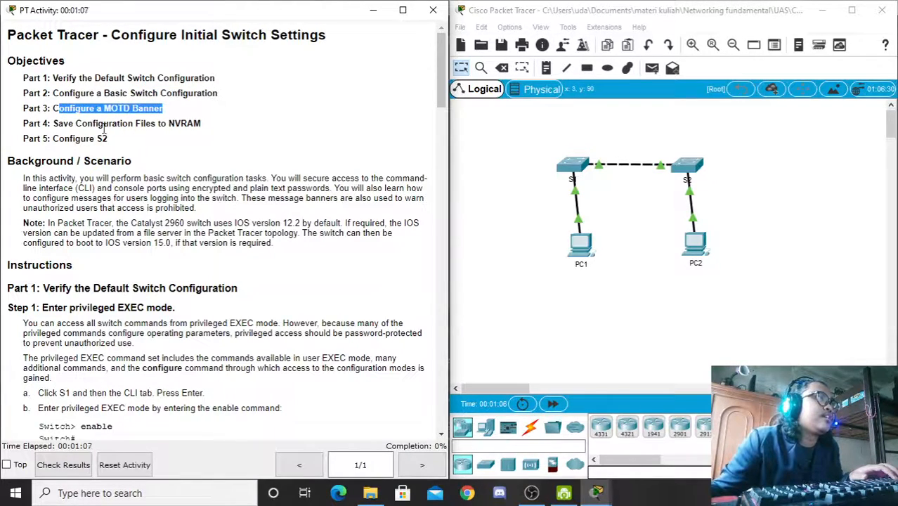
pyautogui.moveTo(53, 123); pyautogui.dragTo(202, 125)
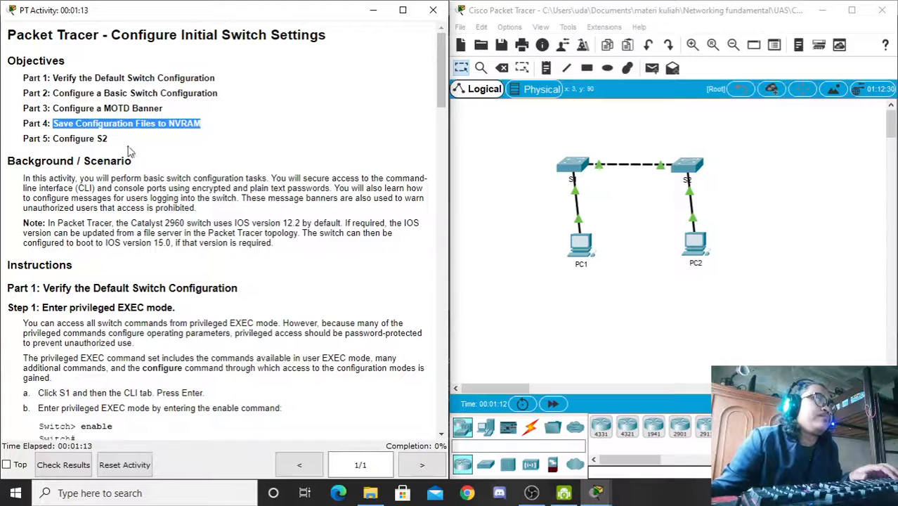
pyautogui.click(85, 113)
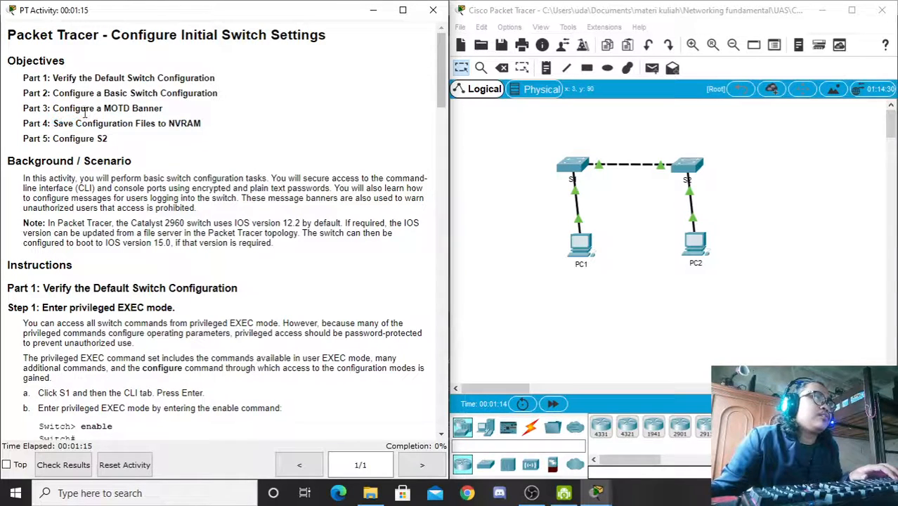
pyautogui.moveTo(55, 120); pyautogui.dragTo(207, 135)
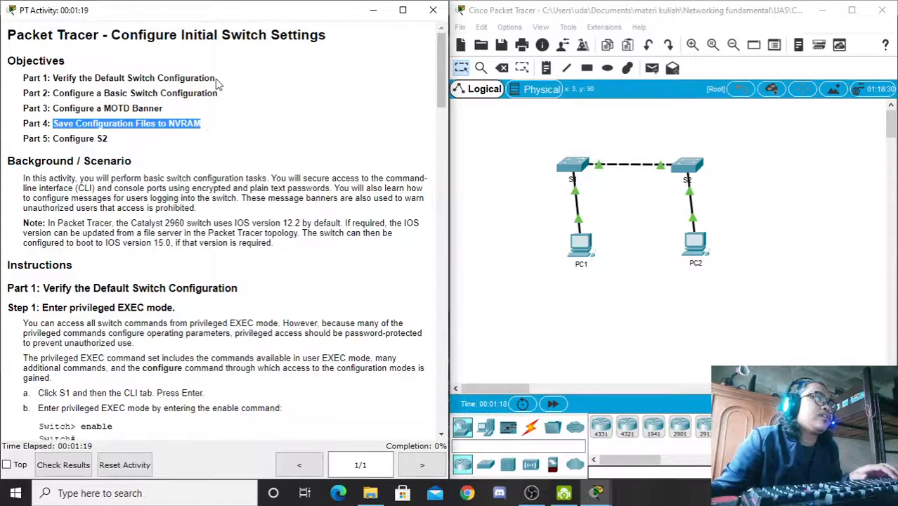
pyautogui.click(187, 121)
pyautogui.moveTo(52, 139); pyautogui.dragTo(106, 137)
pyautogui.moveTo(52, 79); pyautogui.dragTo(205, 125)
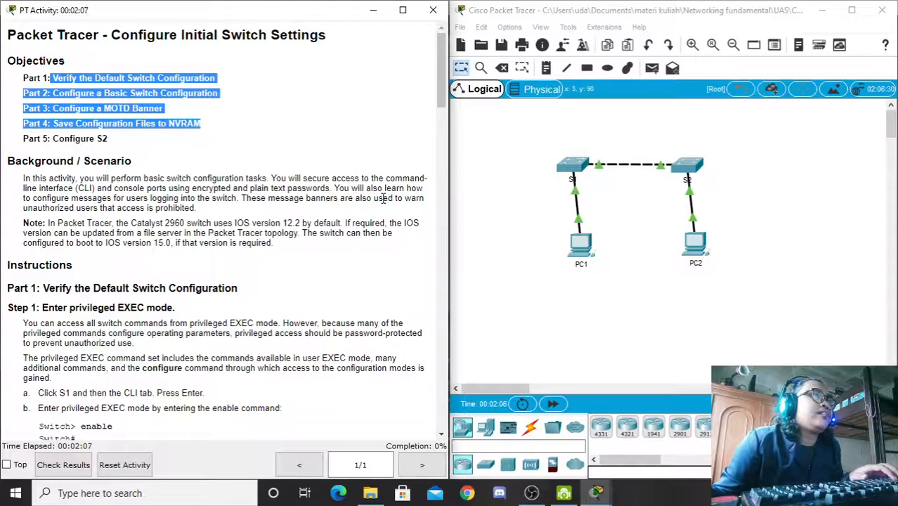
# Step: Scroll the instructions down to the Part 1 heading on verifying the default switch configuration
pyautogui.scroll(-3, 442, 125)
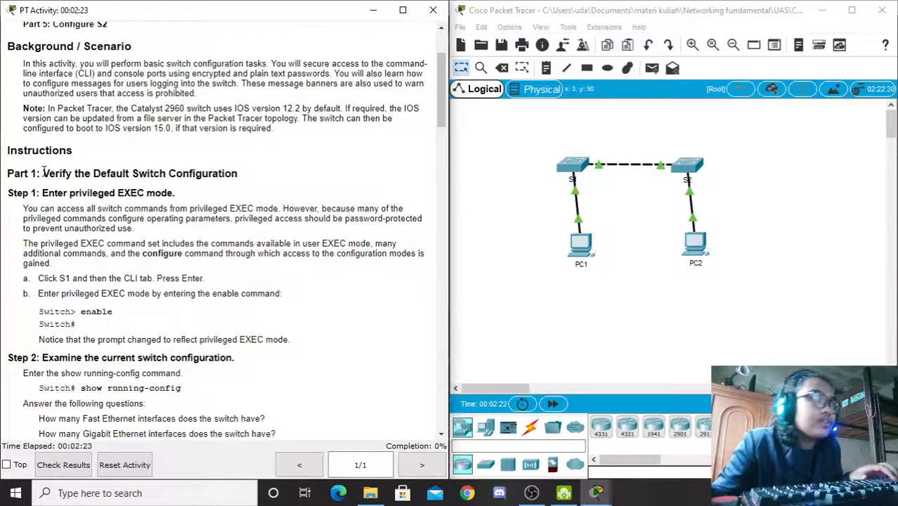
pyautogui.moveTo(43, 173); pyautogui.dragTo(237, 172)
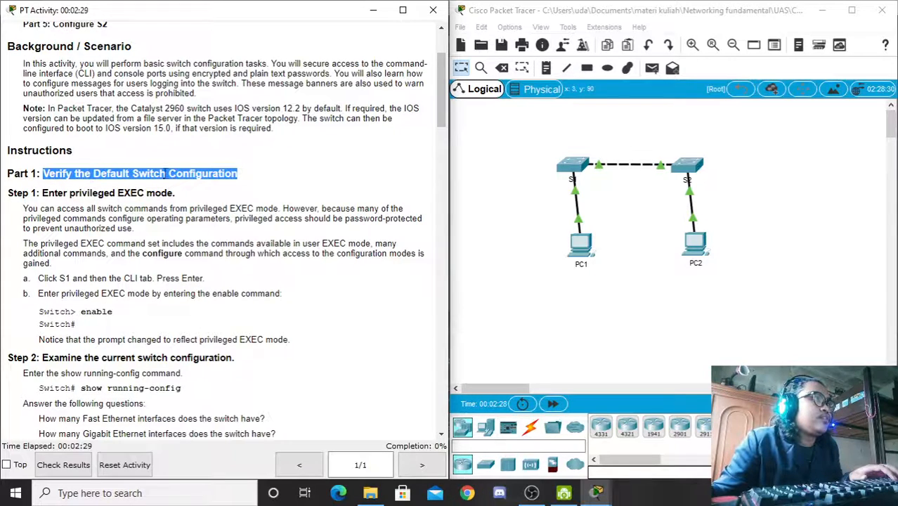
pyautogui.click(53, 212)
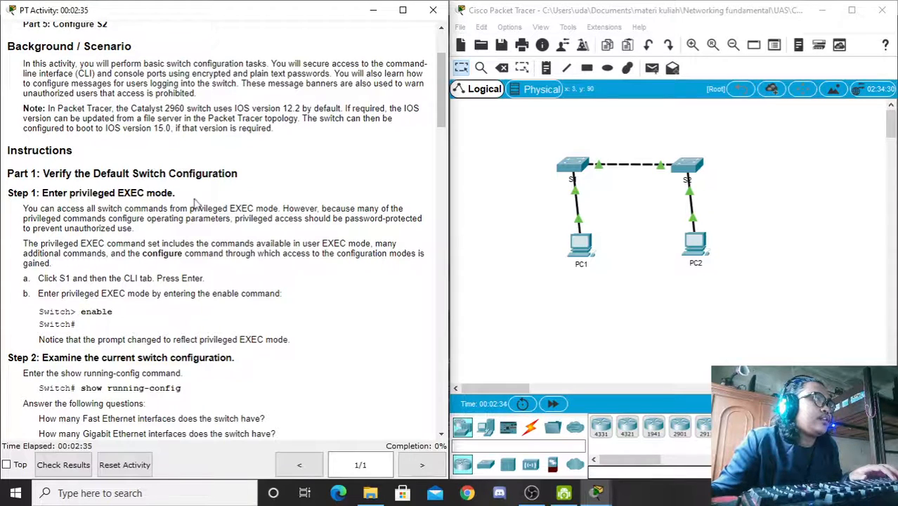
# Step: Open S1's command line and enter privileged EXEC mode with enable
pyautogui.click(577, 167)
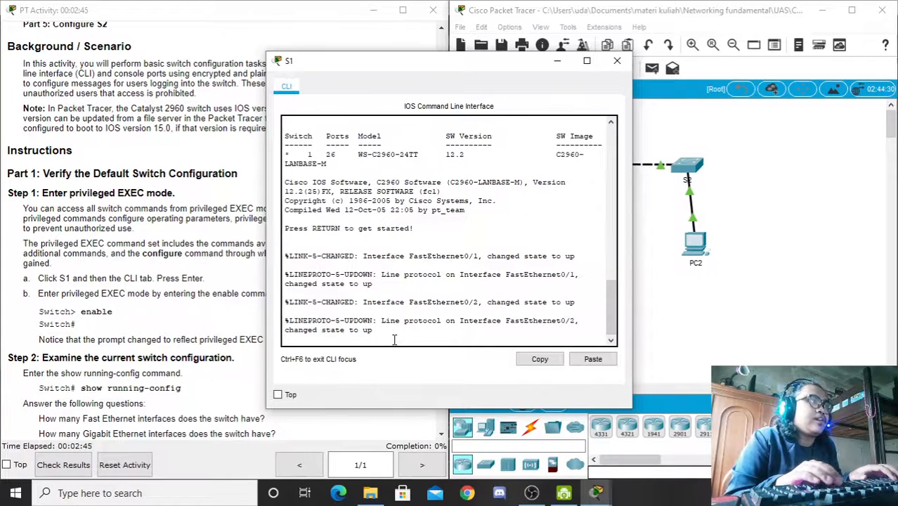
pyautogui.press('Return')
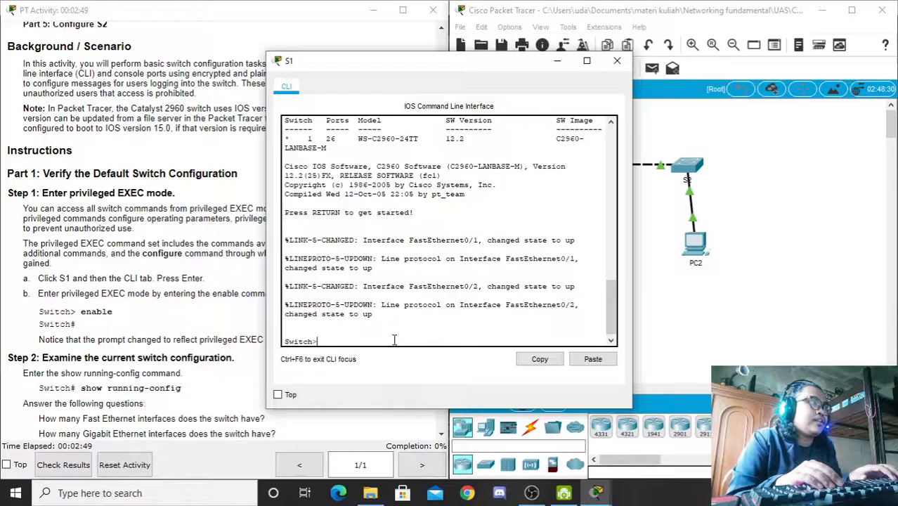
pyautogui.write('enable')
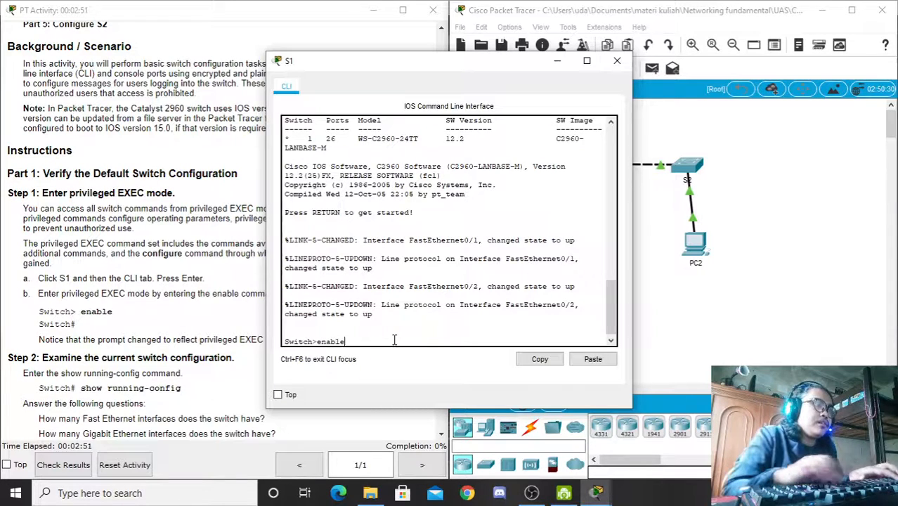
pyautogui.press('Return')
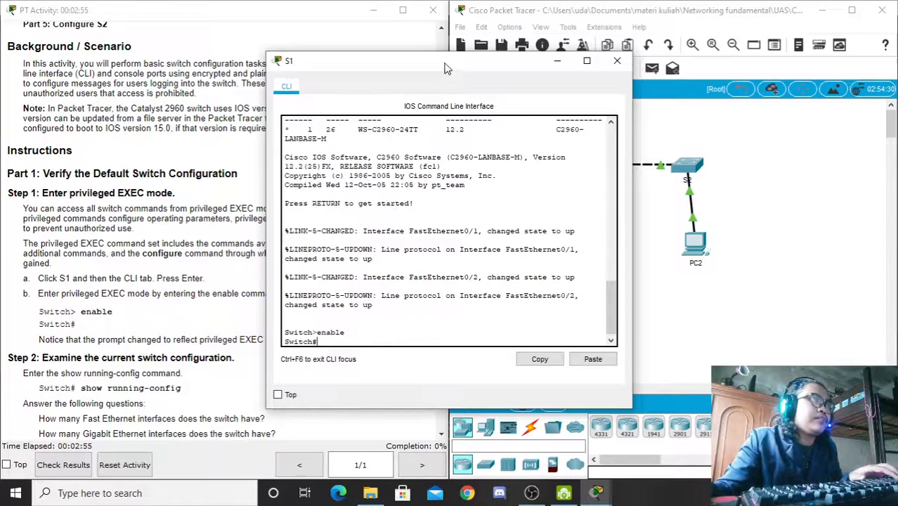
# Step: Move the S1 terminal aside to read the instructions' note about the prompt change
pyautogui.moveTo(445, 62); pyautogui.dragTo(543, 50)
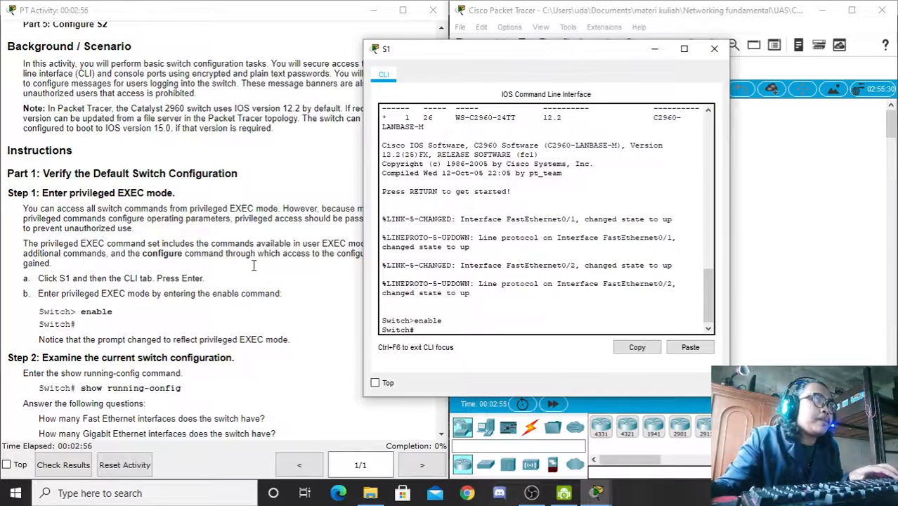
pyautogui.click(77, 328)
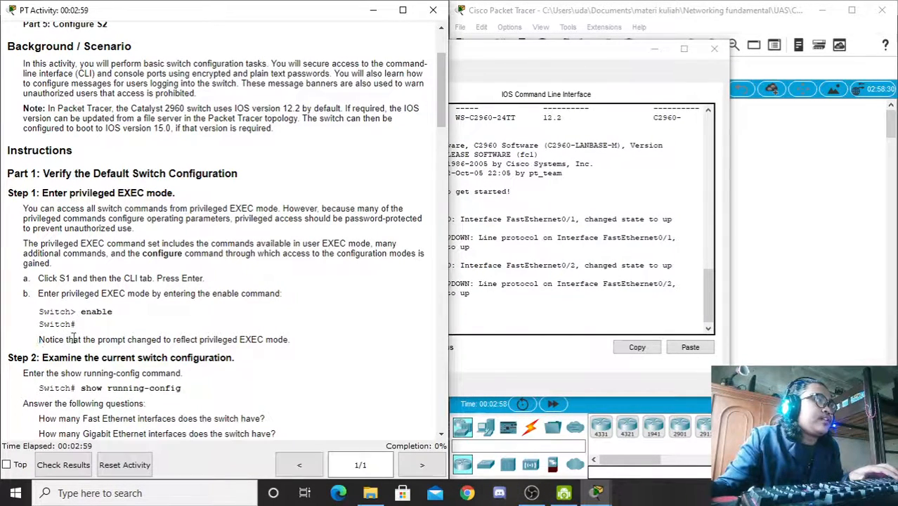
pyautogui.moveTo(39, 340); pyautogui.dragTo(282, 340)
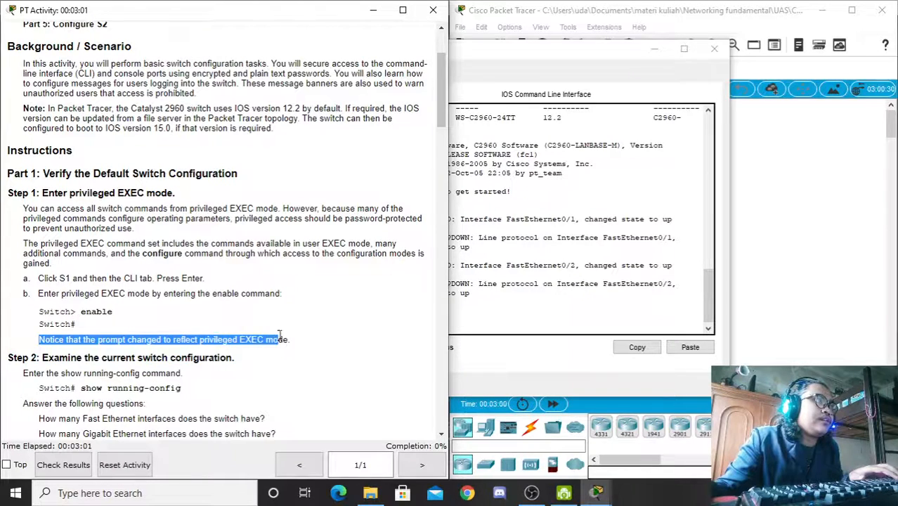
pyautogui.moveTo(205, 339); pyautogui.dragTo(76, 325)
pyautogui.click(74, 323)
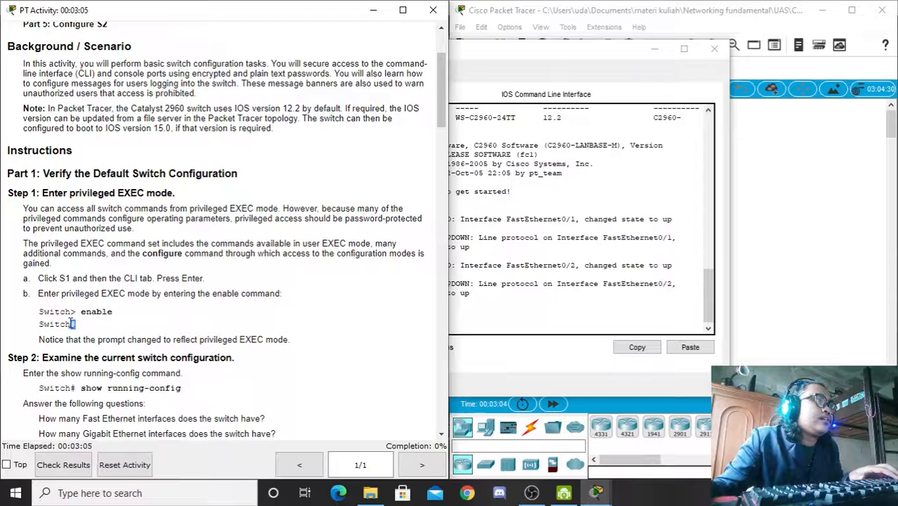
pyautogui.click(509, 307)
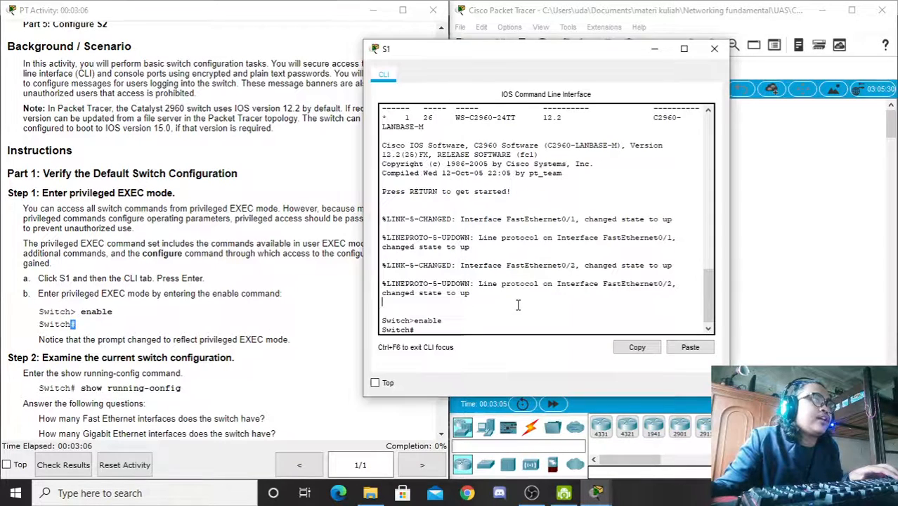
pyautogui.click(416, 329)
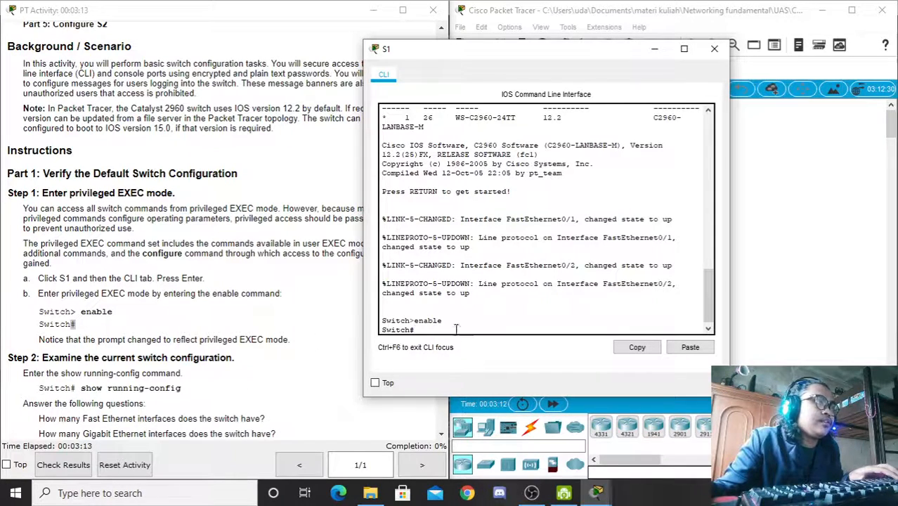
# Step: Run show running-config on S1 and page through it, noting the hostname Switch
pyautogui.scroll(-1, 449, 327)
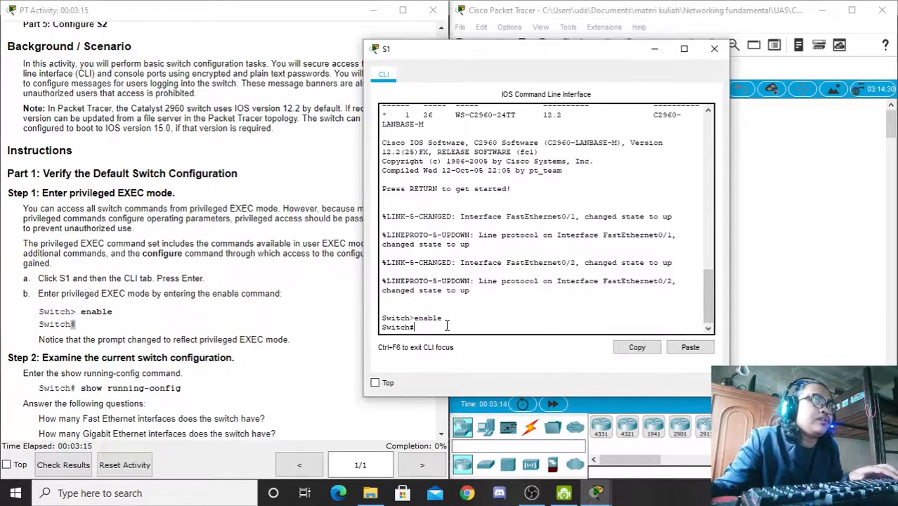
pyautogui.write('s')
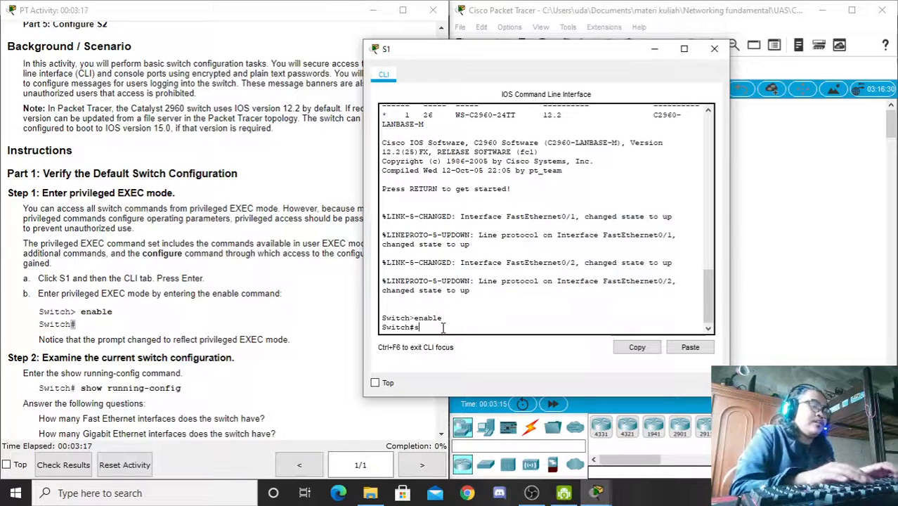
pyautogui.write('how run')
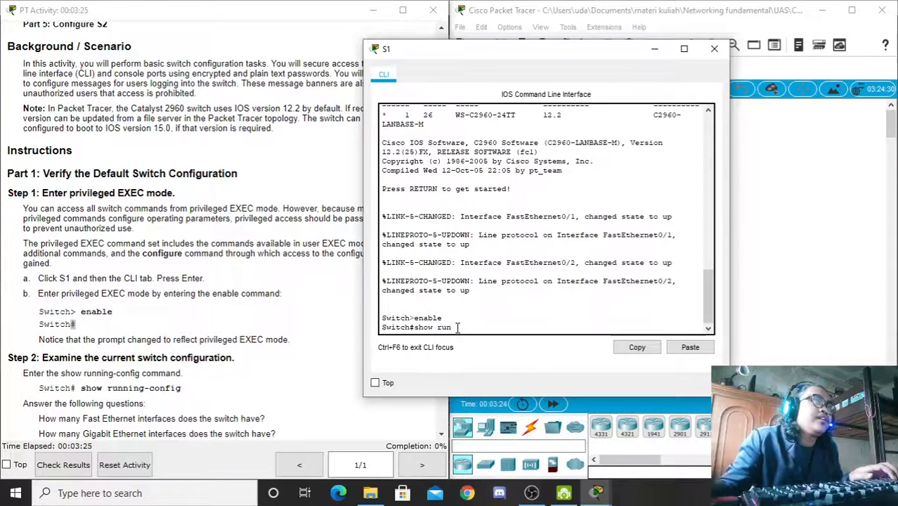
pyautogui.press('Return')
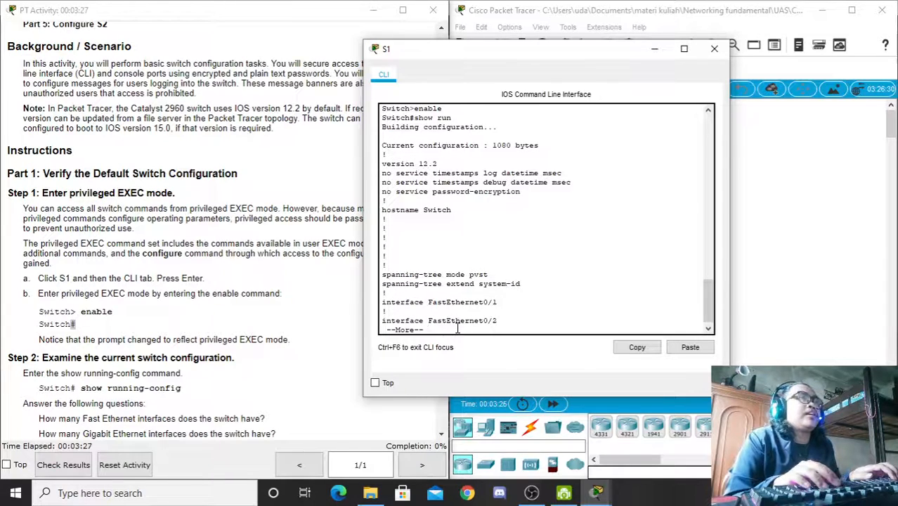
pyautogui.moveTo(454, 209); pyautogui.dragTo(423, 209)
pyautogui.click(462, 241)
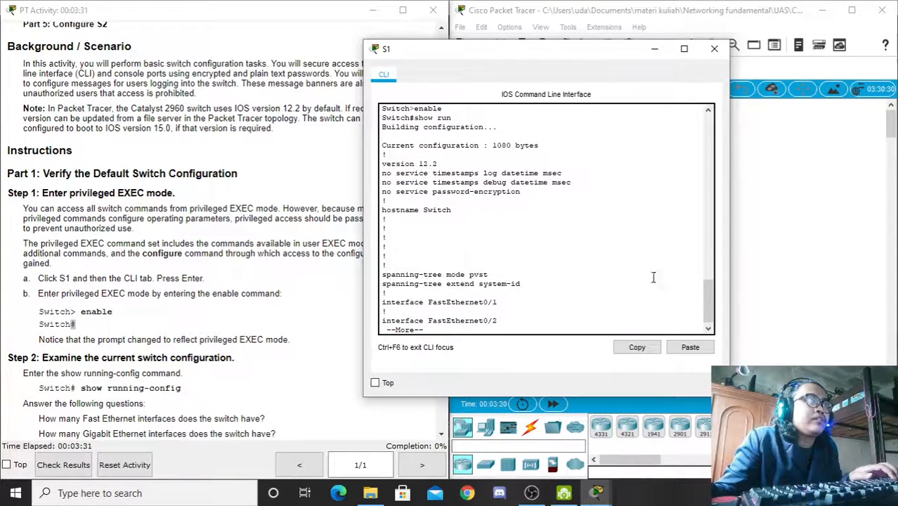
pyautogui.press('space')
pyautogui.press('space')
pyautogui.press('space')
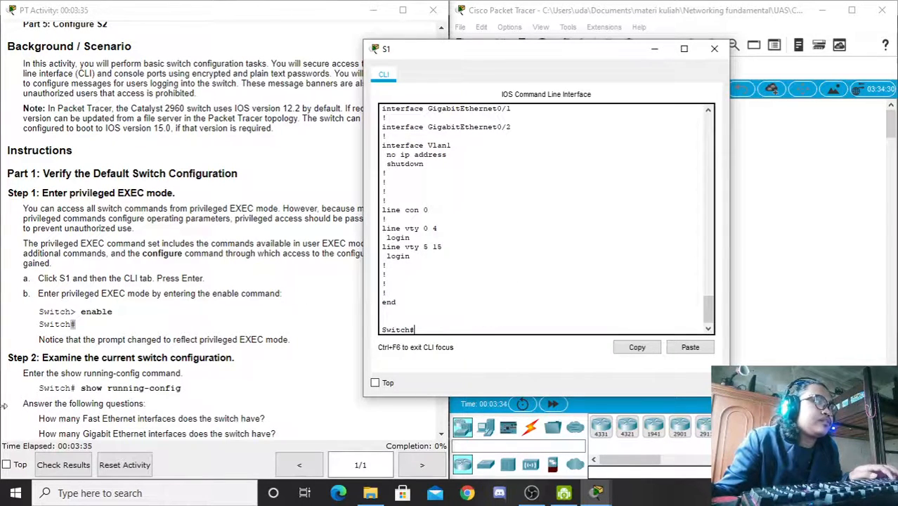
pyautogui.click(334, 388)
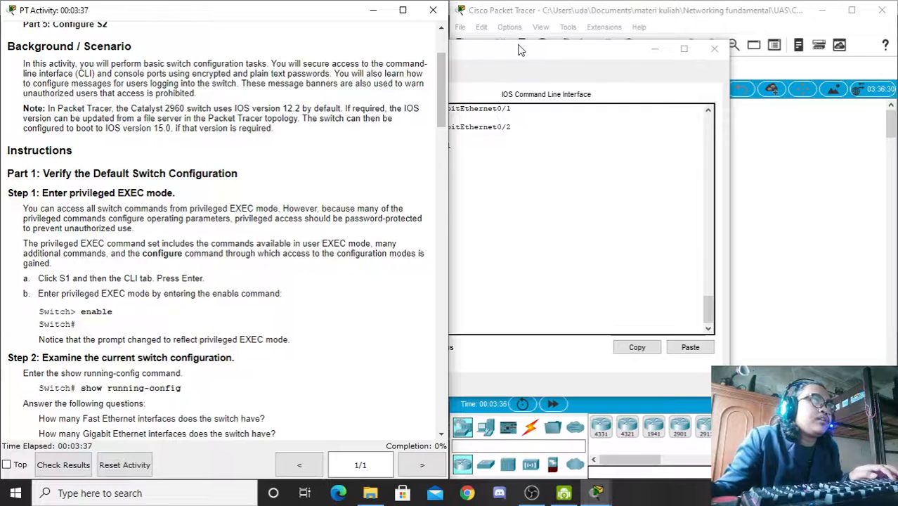
pyautogui.moveTo(516, 49); pyautogui.dragTo(599, 51)
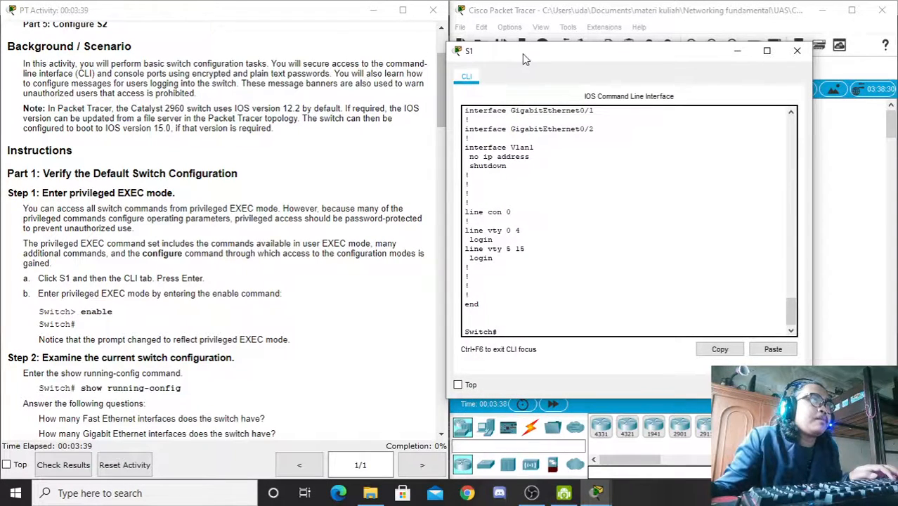
pyautogui.moveTo(522, 54); pyautogui.dragTo(535, 53)
pyautogui.scroll(-5, 438, 122)
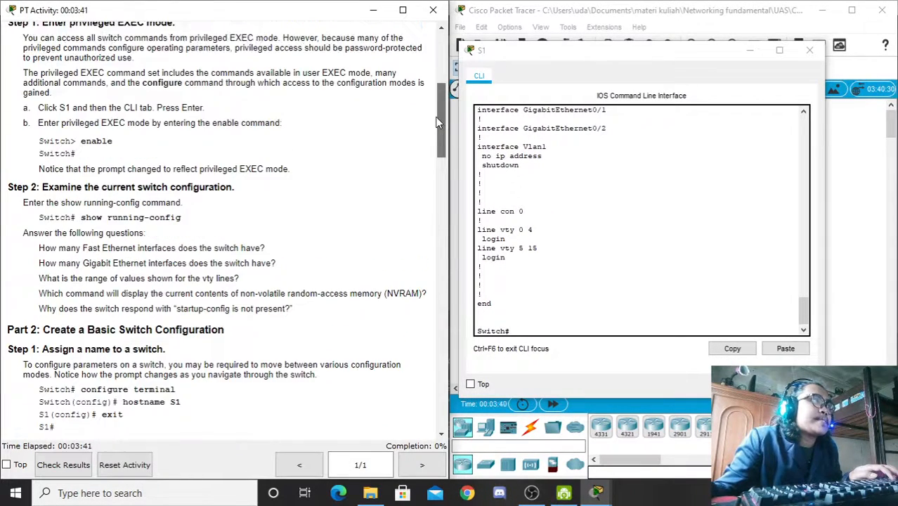
pyautogui.scroll(1, 438, 122)
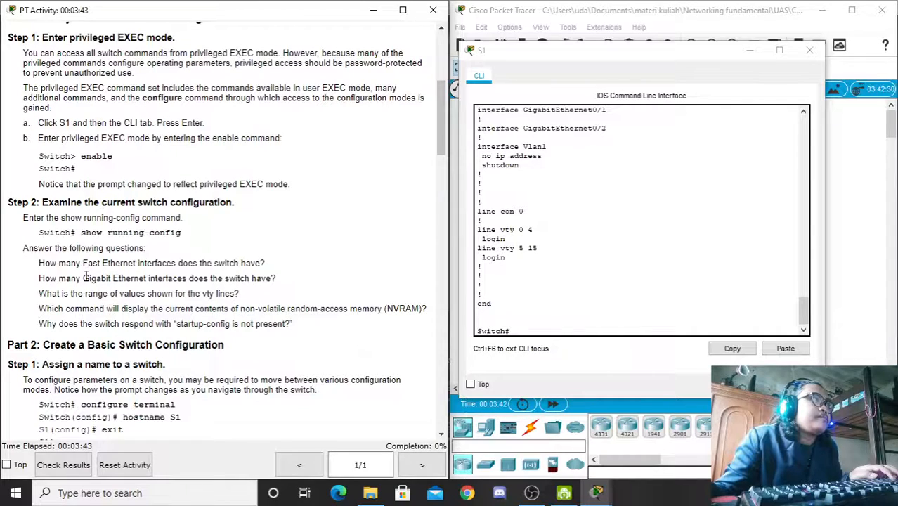
pyautogui.moveTo(37, 267); pyautogui.dragTo(267, 259)
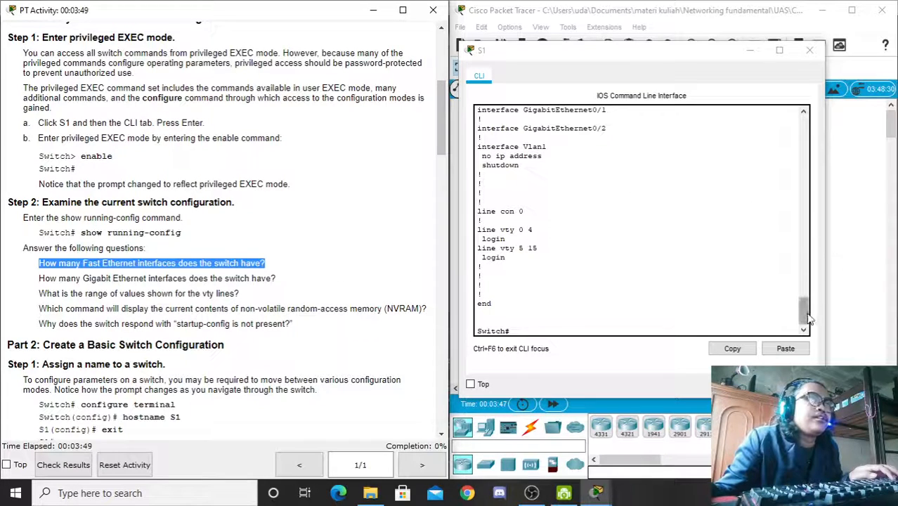
pyautogui.moveTo(806, 320); pyautogui.dragTo(807, 264)
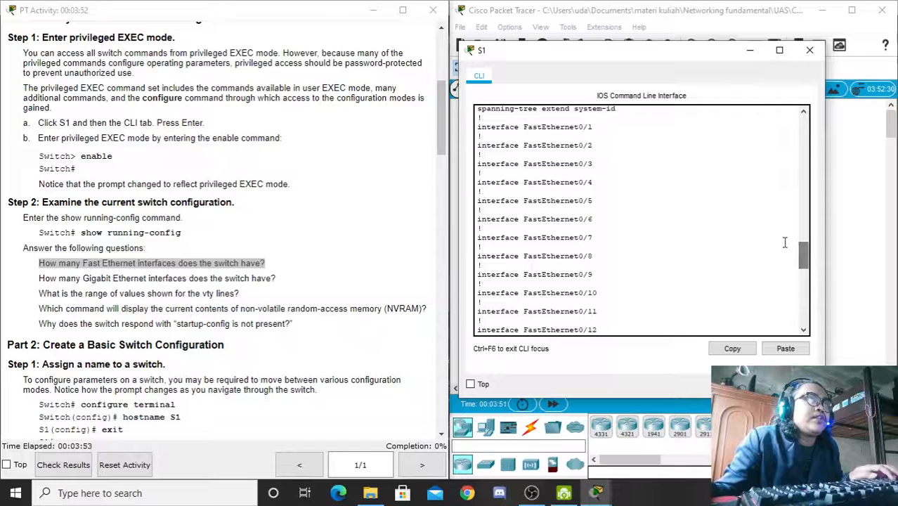
pyautogui.moveTo(578, 127); pyautogui.dragTo(594, 127)
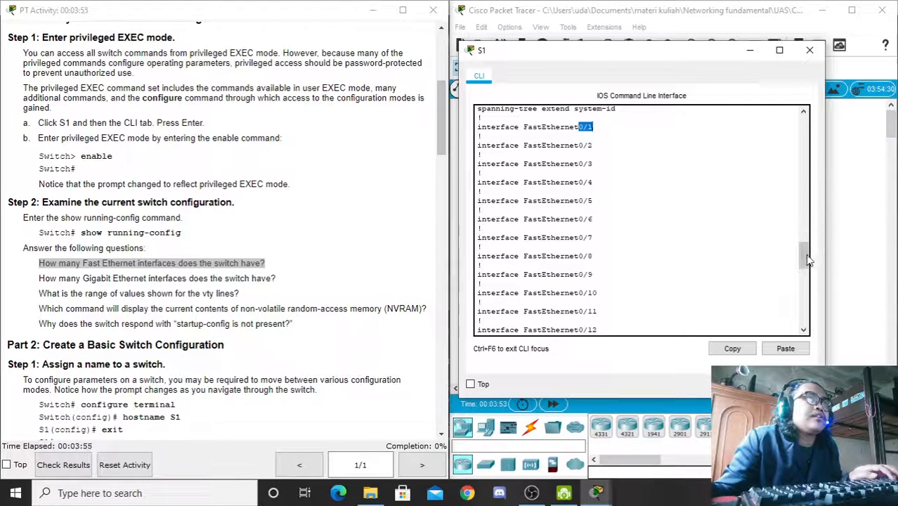
pyautogui.moveTo(808, 260); pyautogui.dragTo(805, 288)
pyautogui.moveTo(598, 292); pyautogui.dragTo(578, 294)
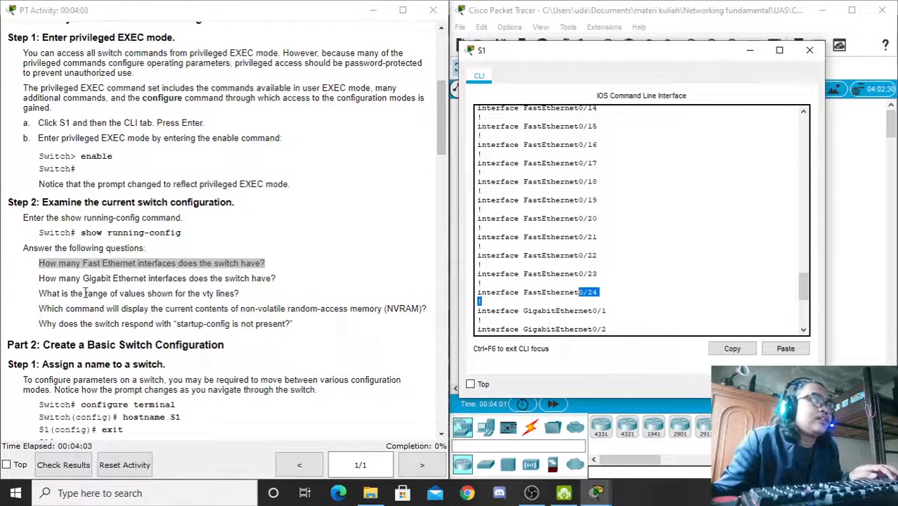
pyautogui.moveTo(44, 279); pyautogui.dragTo(275, 280)
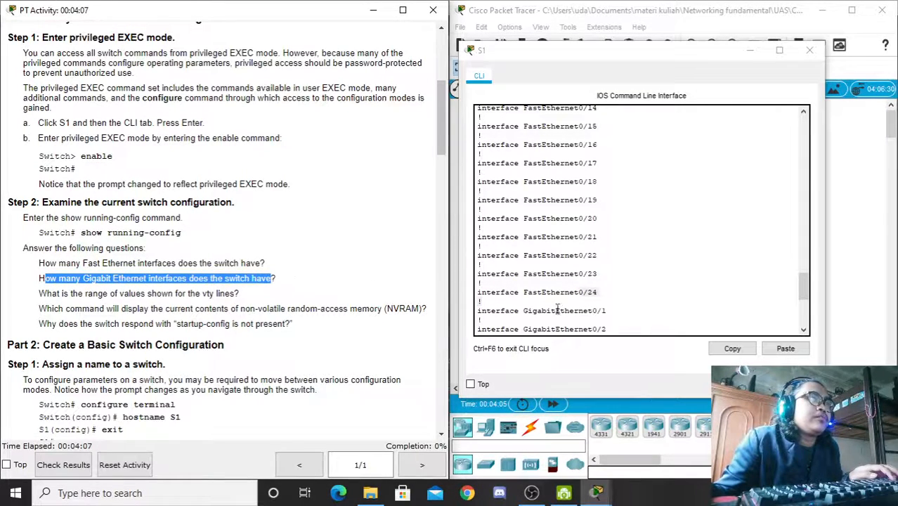
pyautogui.moveTo(592, 310); pyautogui.dragTo(606, 329)
pyautogui.moveTo(803, 292); pyautogui.dragTo(808, 317)
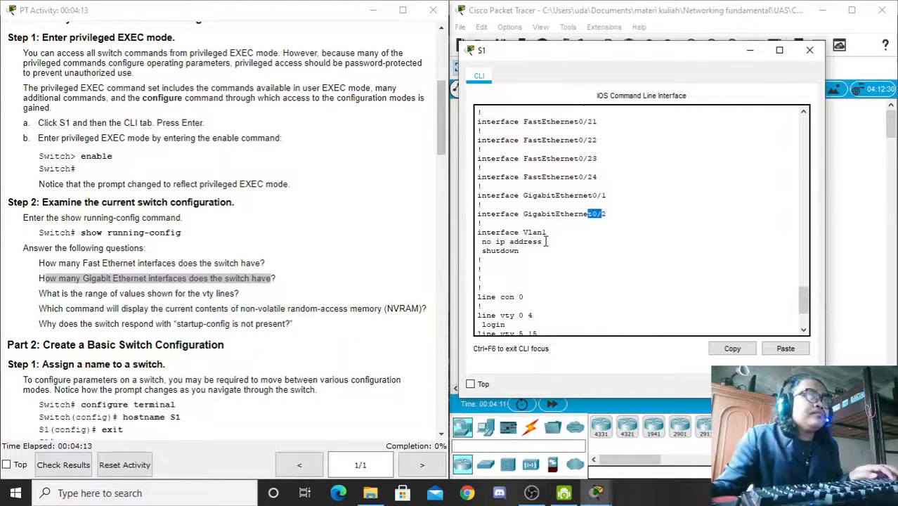
pyautogui.moveTo(807, 304); pyautogui.dragTo(808, 313)
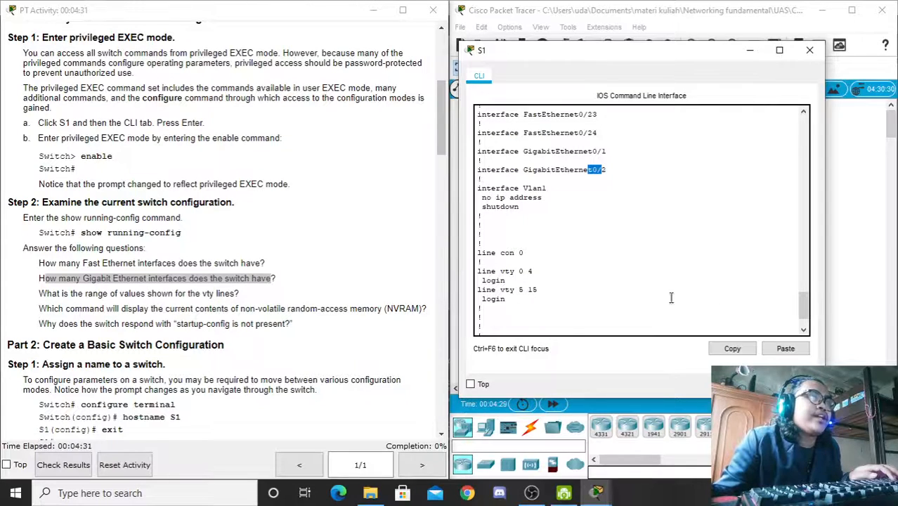
pyautogui.moveTo(517, 272); pyautogui.dragTo(530, 272)
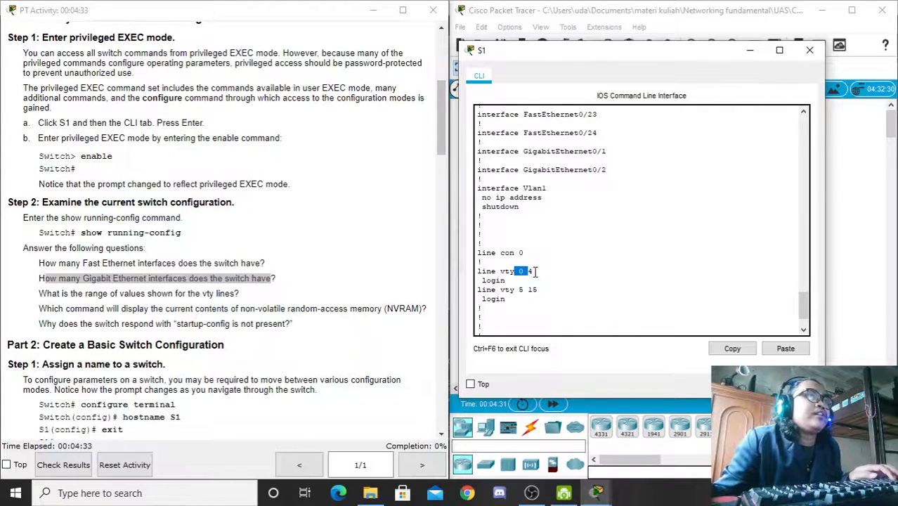
pyautogui.click(65, 309)
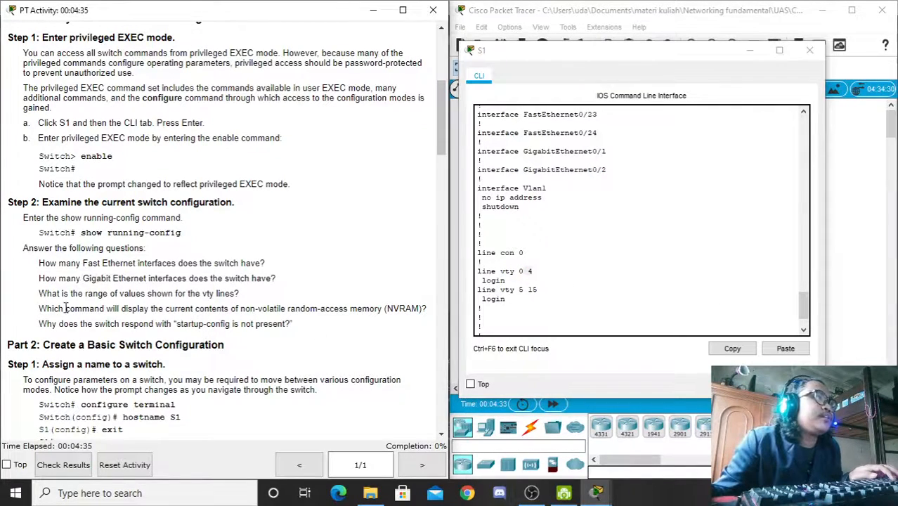
pyautogui.moveTo(40, 308); pyautogui.dragTo(421, 308)
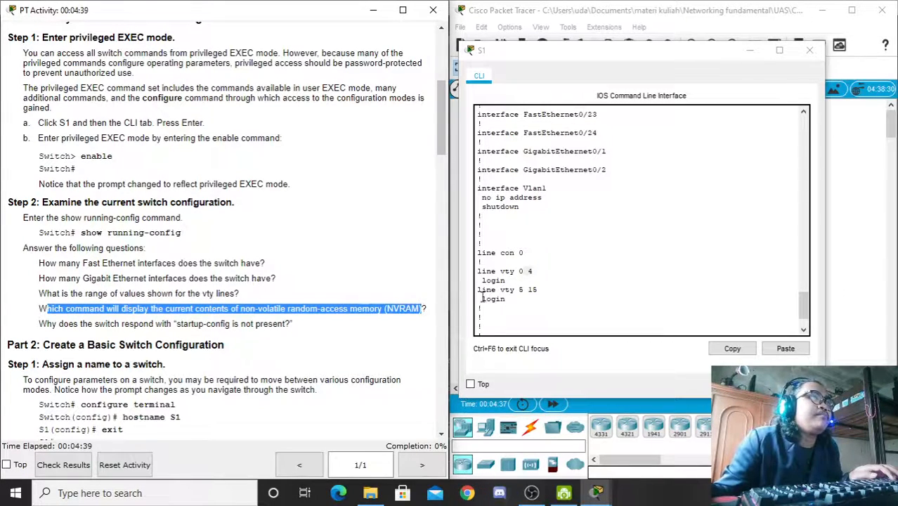
pyautogui.moveTo(542, 287); pyautogui.dragTo(486, 289)
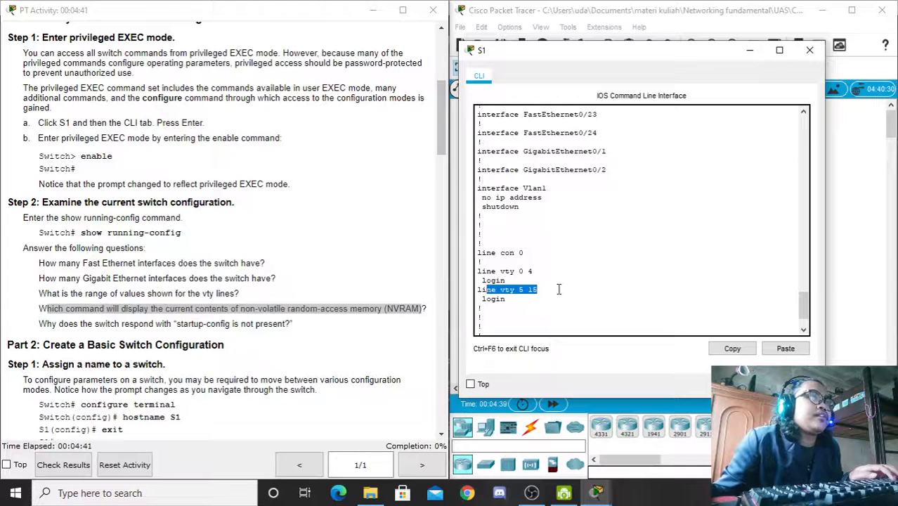
pyautogui.click(534, 295)
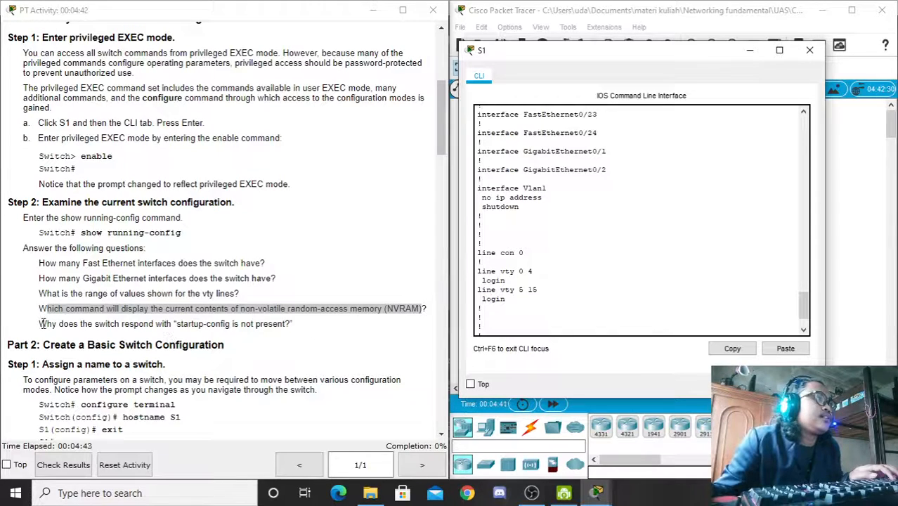
pyautogui.moveTo(41, 323); pyautogui.dragTo(288, 325)
pyautogui.click(288, 328)
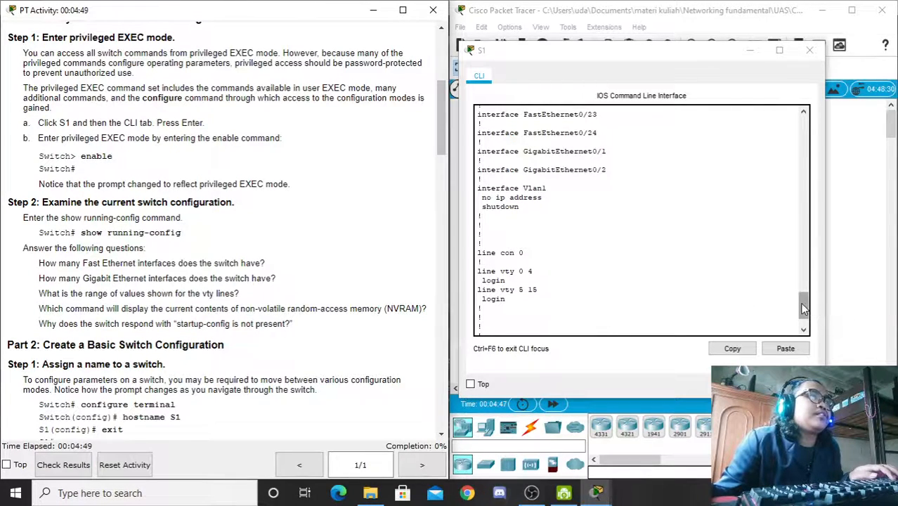
pyautogui.moveTo(805, 305)
pyautogui.mouseDown()
pyautogui.moveTo(797, 214)
pyautogui.moveTo(810, 257)
pyautogui.moveTo(804, 322)
pyautogui.mouseUp()
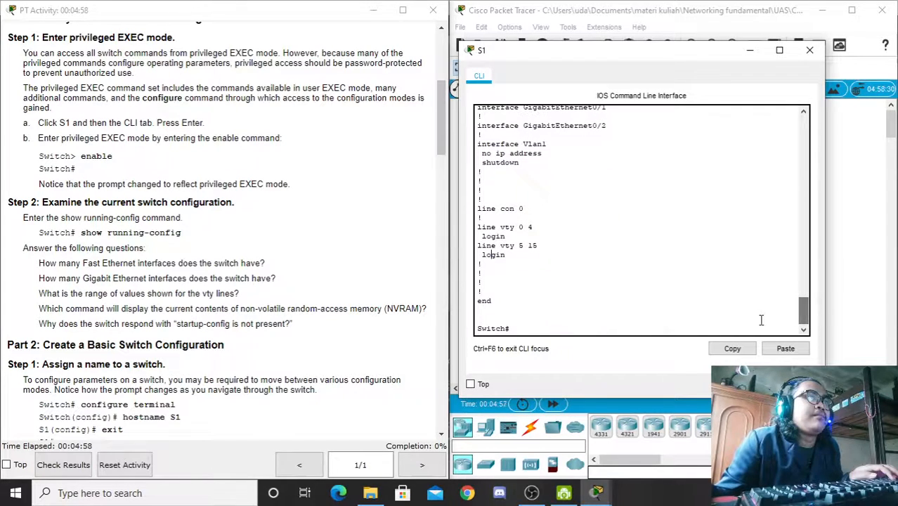
pyautogui.click(522, 327)
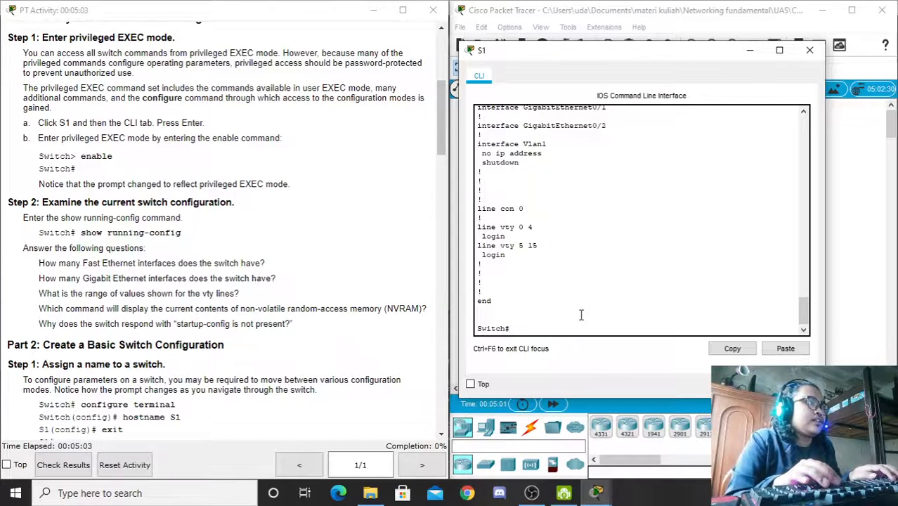
# Step: Enter global configuration mode on the switch with conf t, fixing a typo
pyautogui.press('Return')
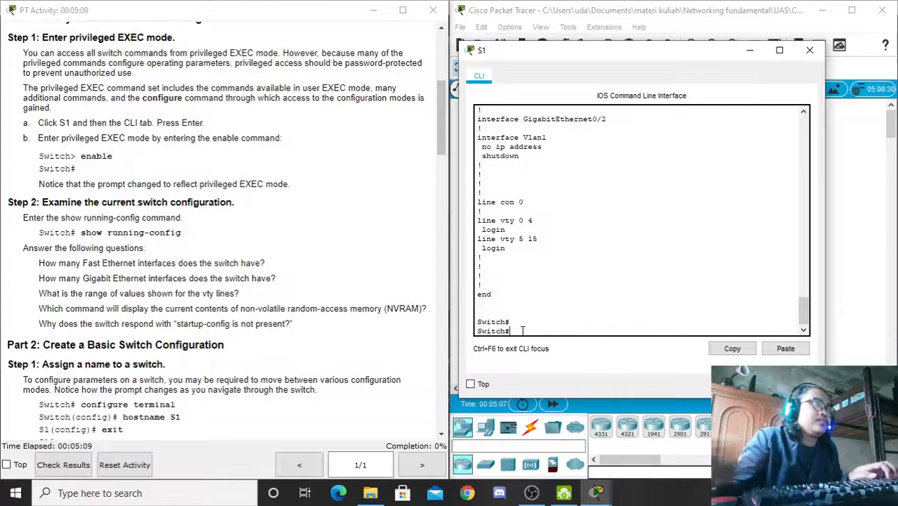
pyautogui.write('conf')
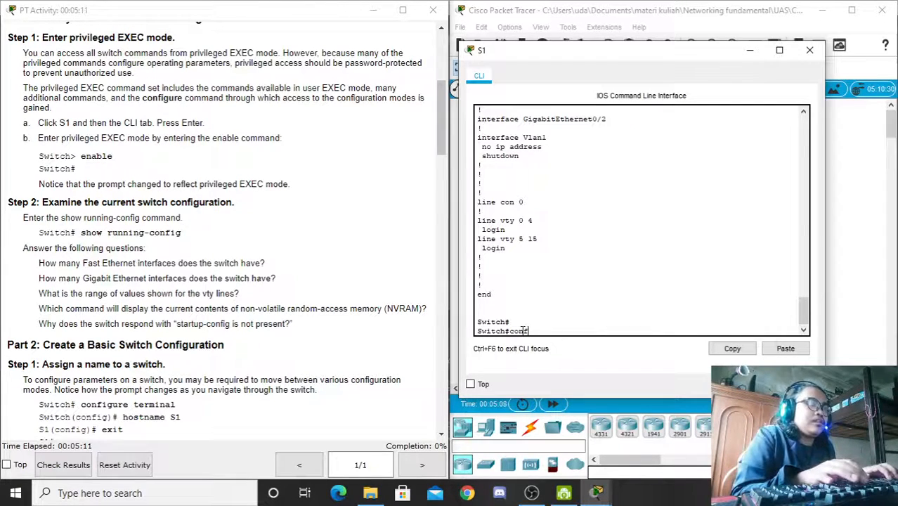
pyautogui.write(' t')
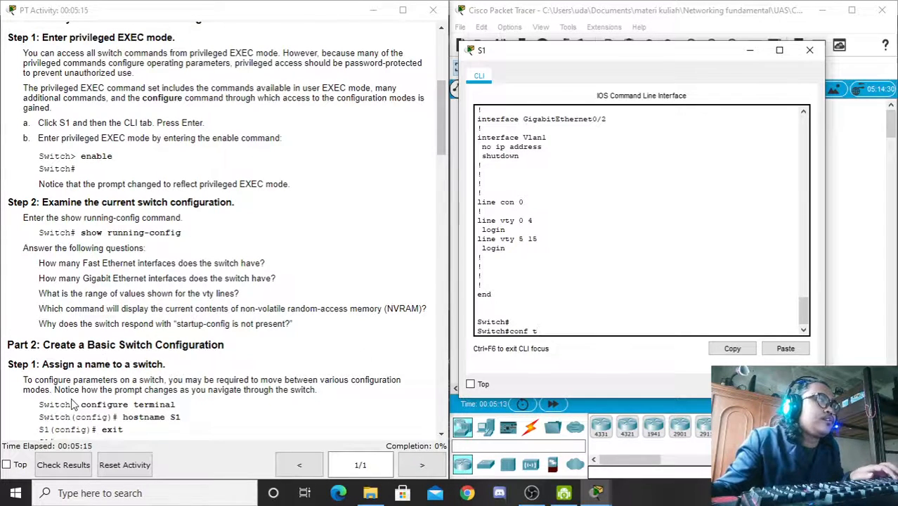
pyautogui.doubleClick(523, 331)
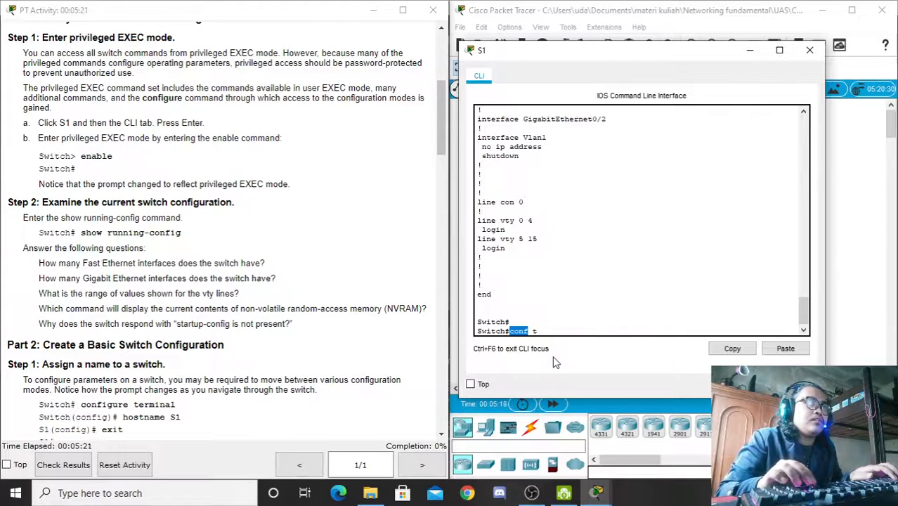
pyautogui.write('ig')
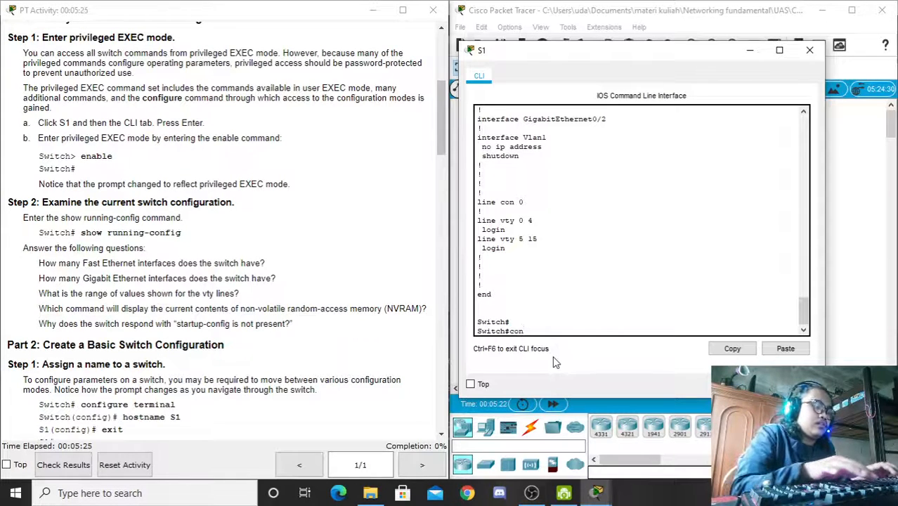
pyautogui.press('BackSpace')
pyautogui.press('BackSpace')
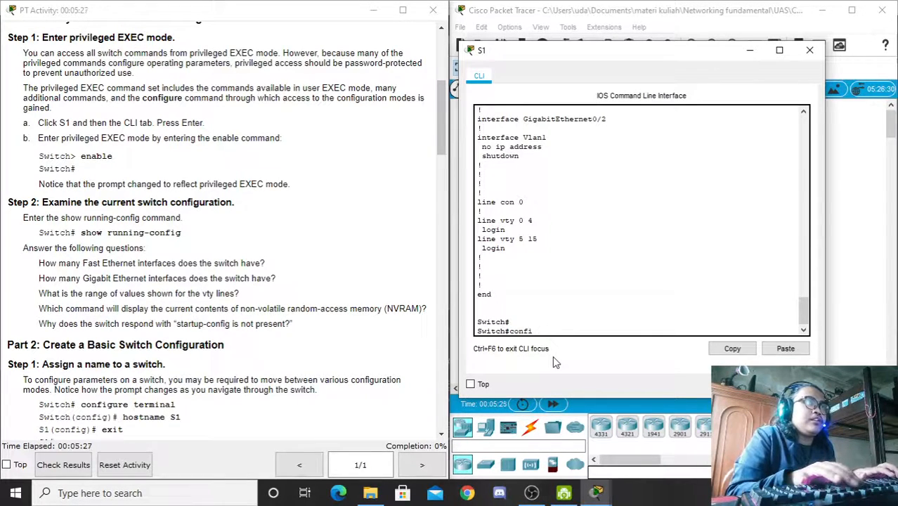
pyautogui.write('t')
pyautogui.press('Return')
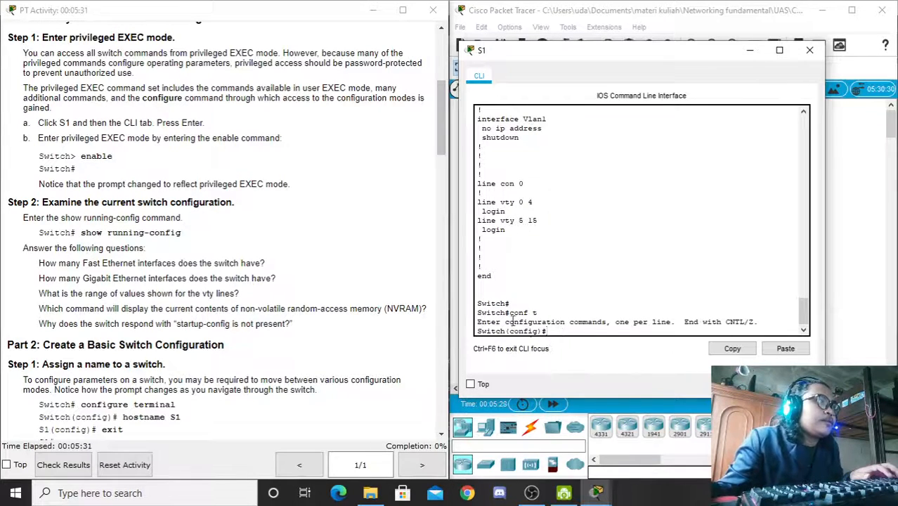
# Step: Set the hostname to S1 and exit back to privileged EXEC
pyautogui.click(440, 128)
pyautogui.scroll(-5, 440, 128)
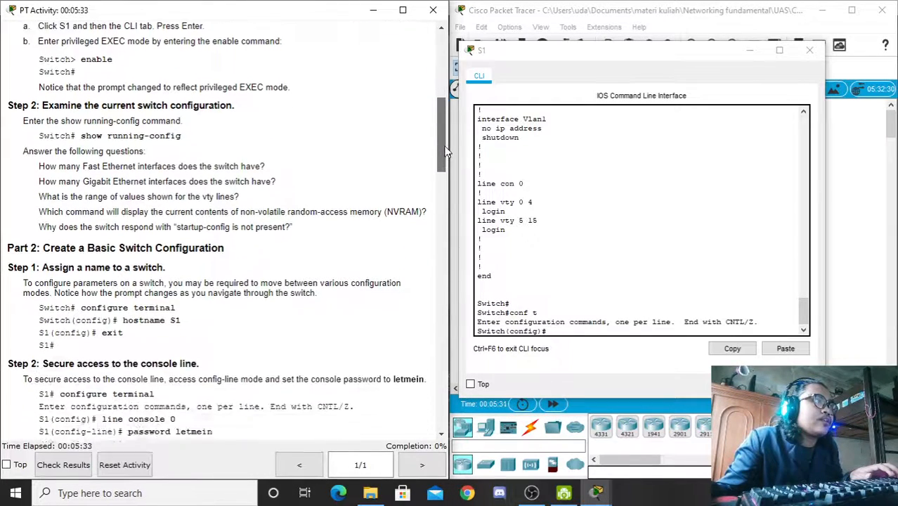
pyautogui.click(582, 330)
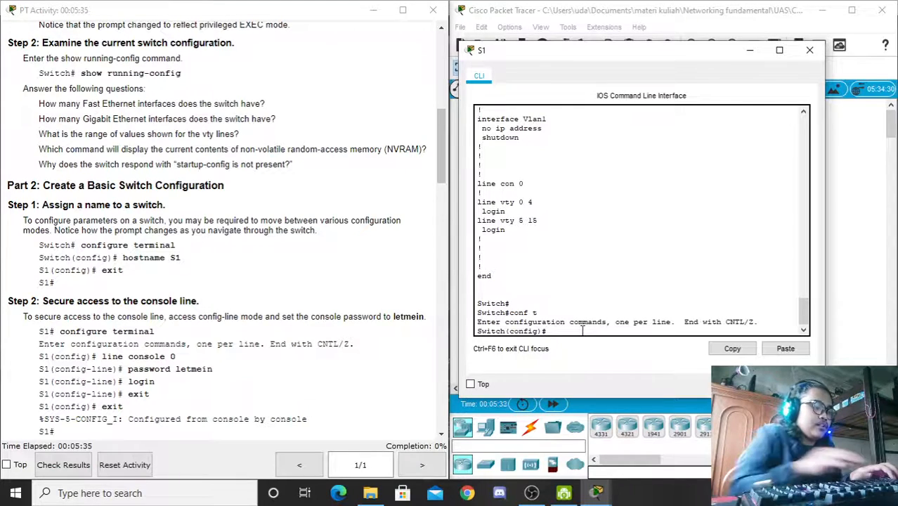
pyautogui.write('hostnam')
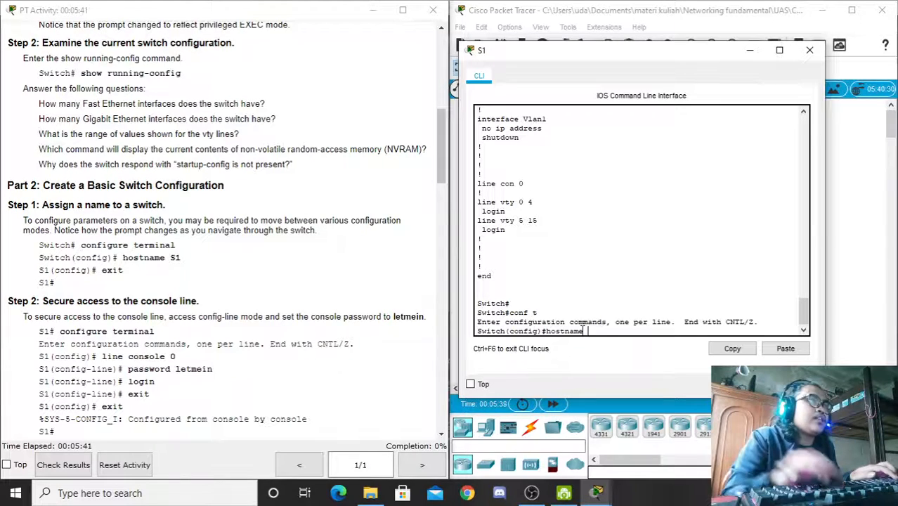
pyautogui.write('e')
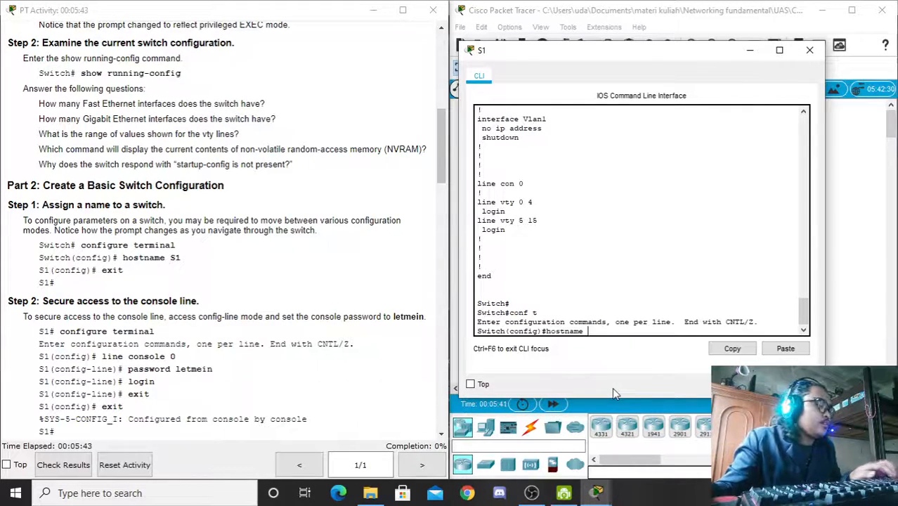
pyautogui.write(' S1')
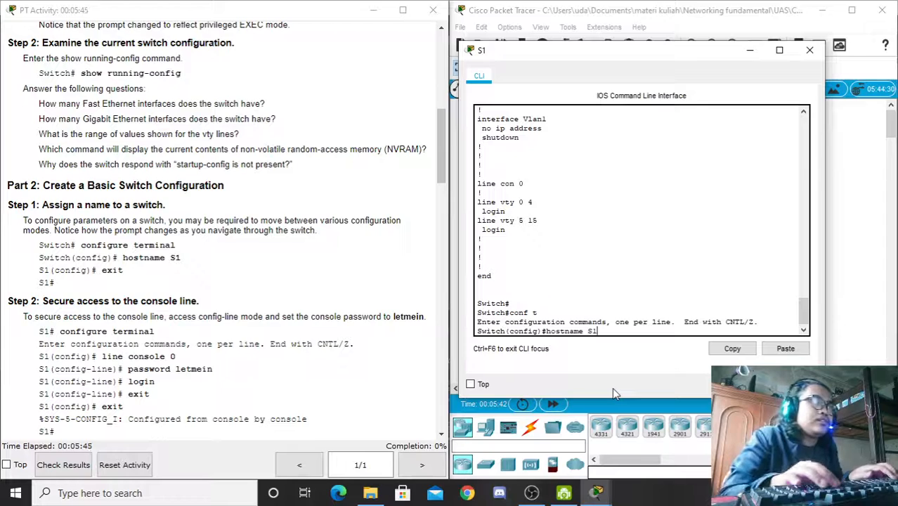
pyautogui.press('Return')
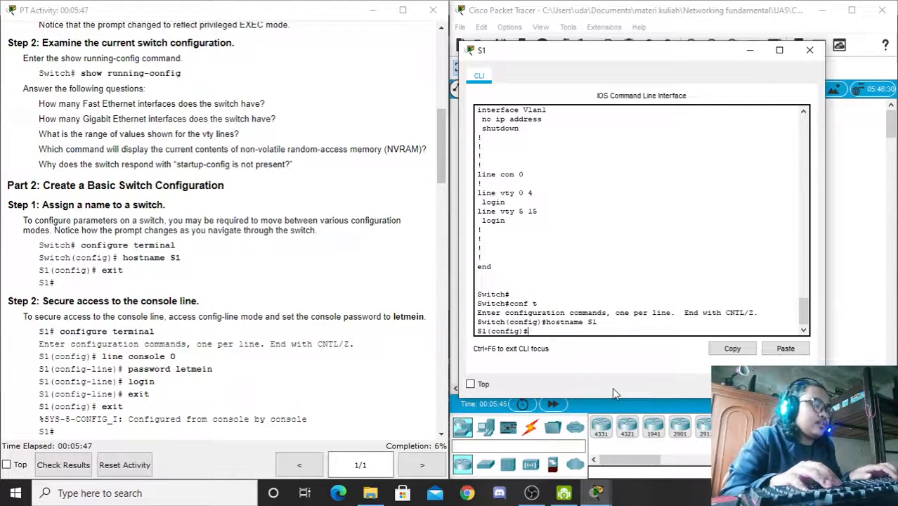
pyautogui.write('exit')
pyautogui.press('Return')
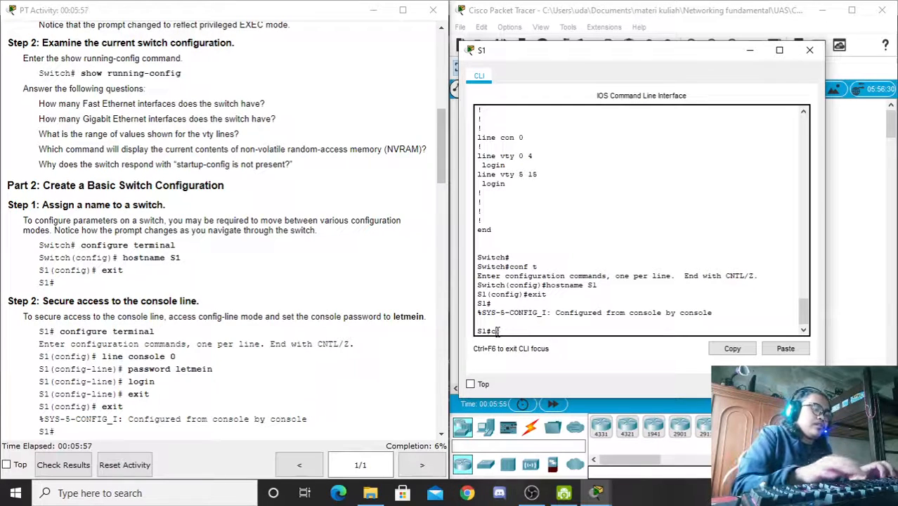
# Step: Enter global configuration mode and review the console line step in the instructions
pyautogui.write('conf t')
pyautogui.press('Return')
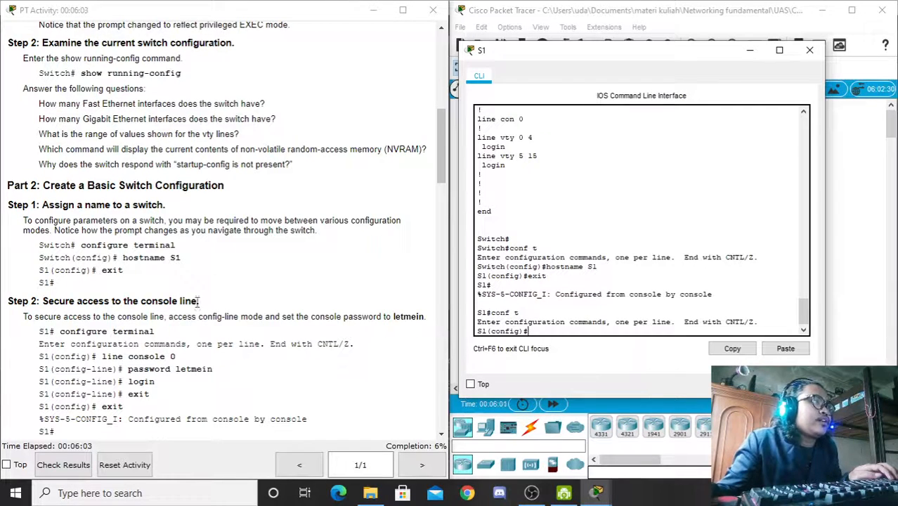
pyautogui.moveTo(200, 303); pyautogui.dragTo(42, 301)
pyautogui.click(153, 381)
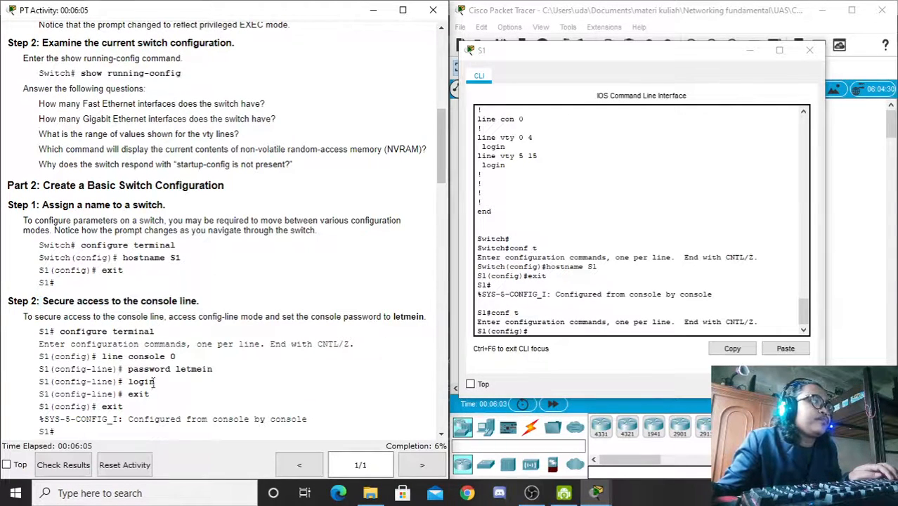
pyautogui.moveTo(128, 369); pyautogui.dragTo(212, 369)
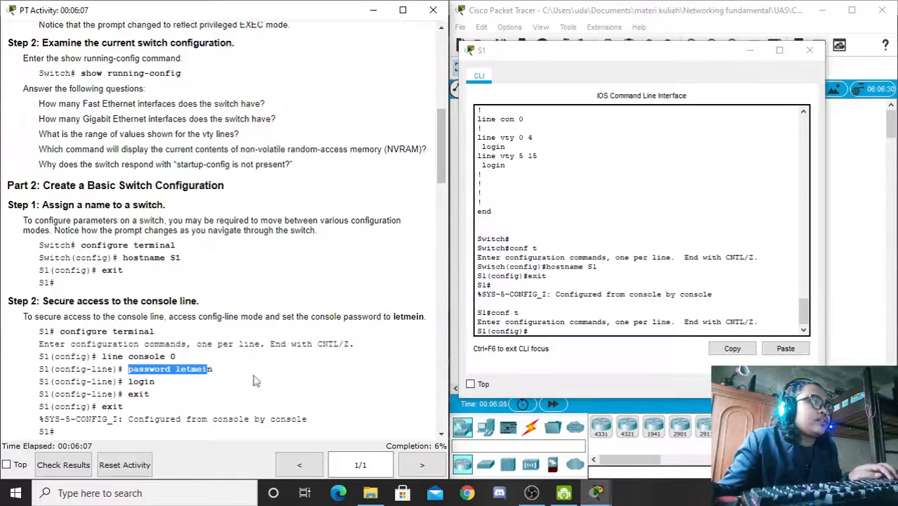
pyautogui.click(567, 328)
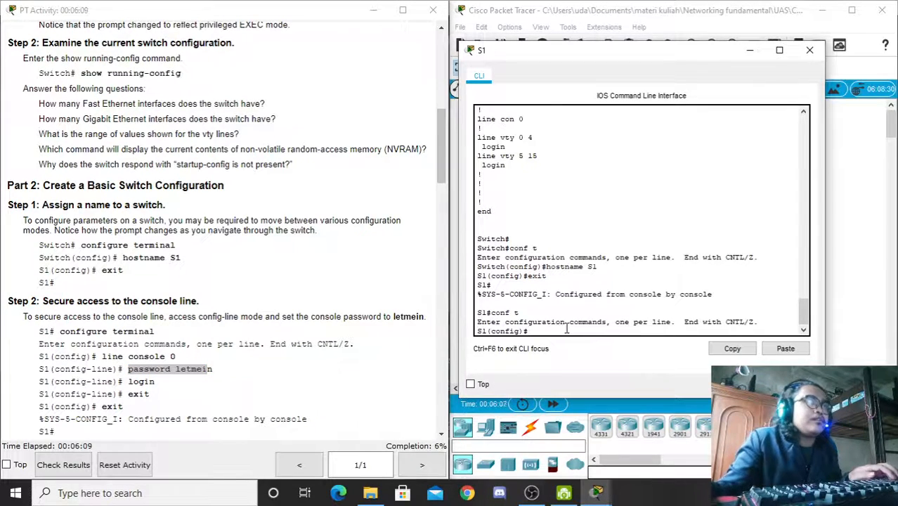
# Step: Under line console 0, set the console password and enable login
pyautogui.write('line')
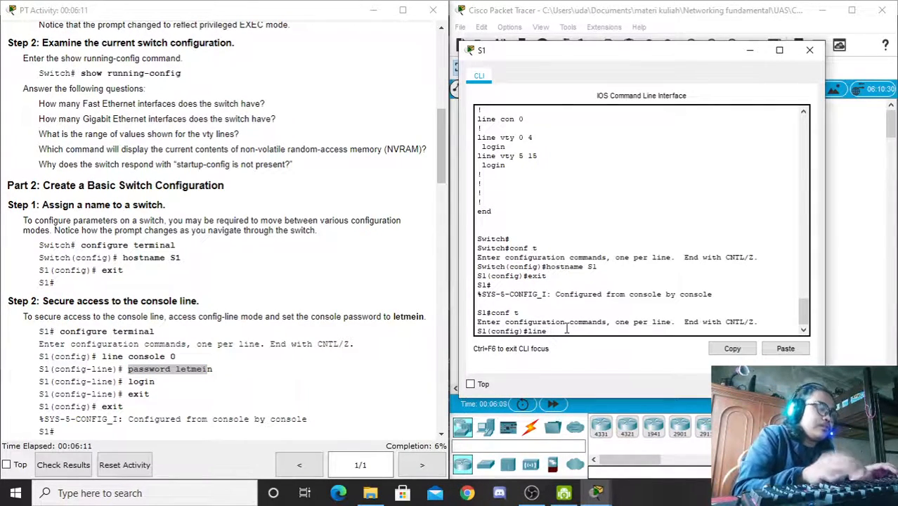
pyautogui.write(' console')
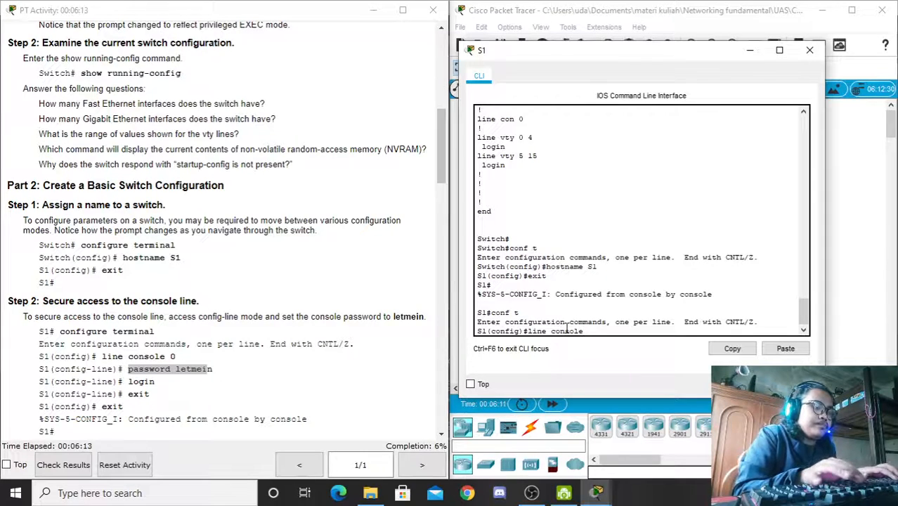
pyautogui.write(' 0')
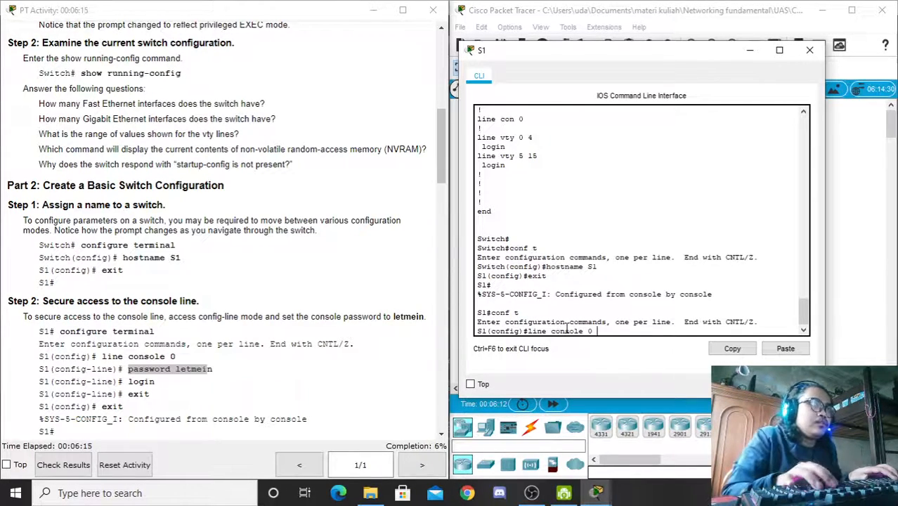
pyautogui.press('Return')
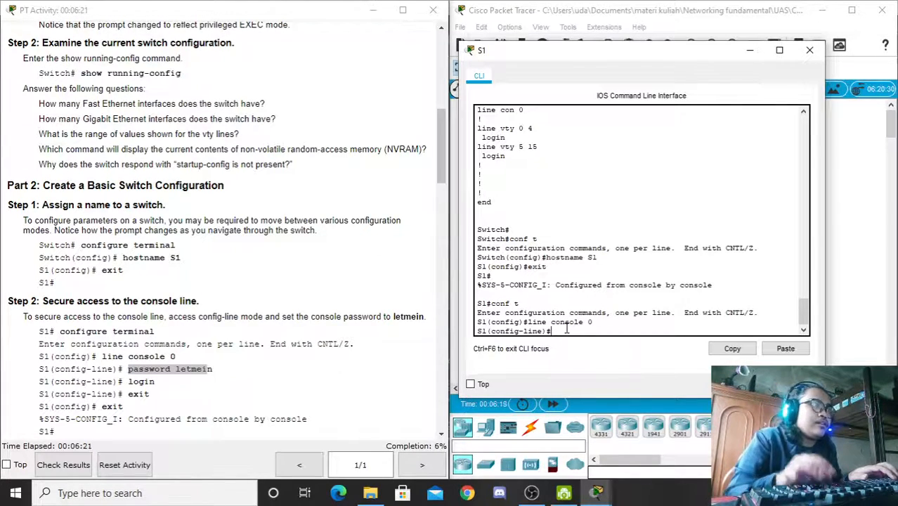
pyautogui.write('passw')
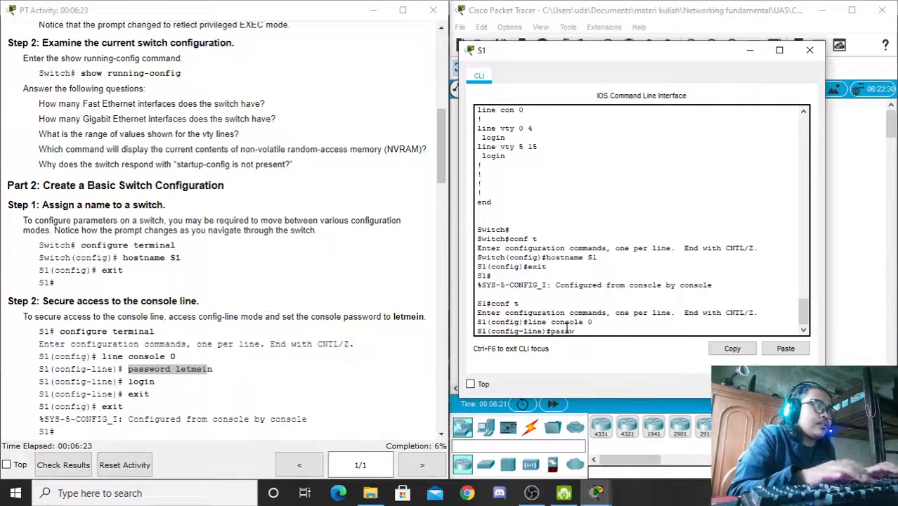
pyautogui.write('ord letme')
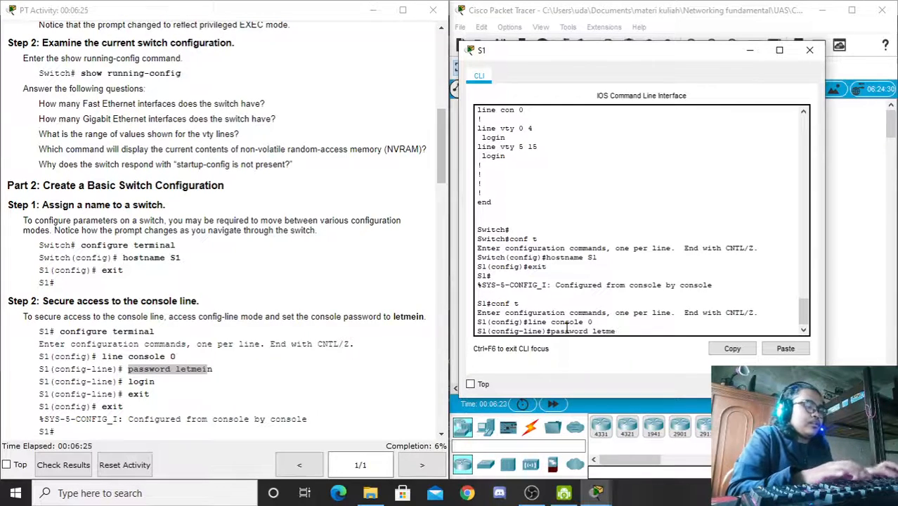
pyautogui.write('in')
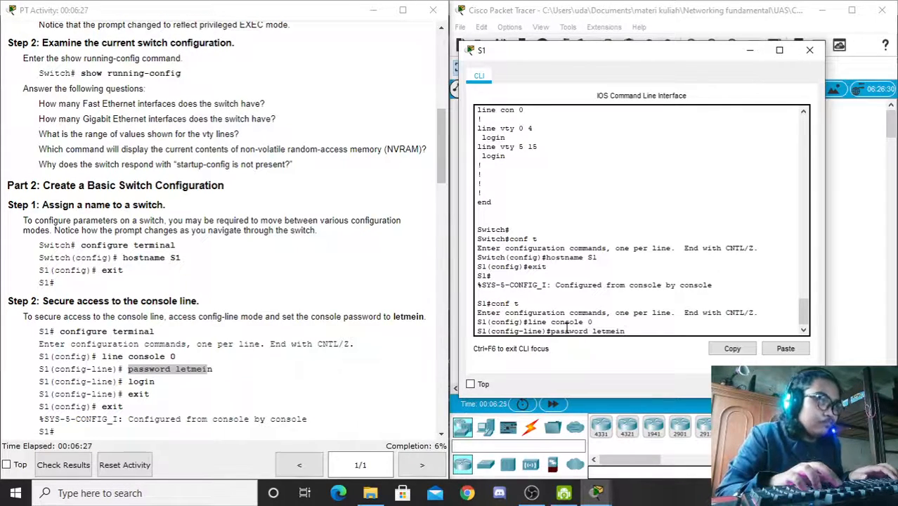
pyautogui.press('Return')
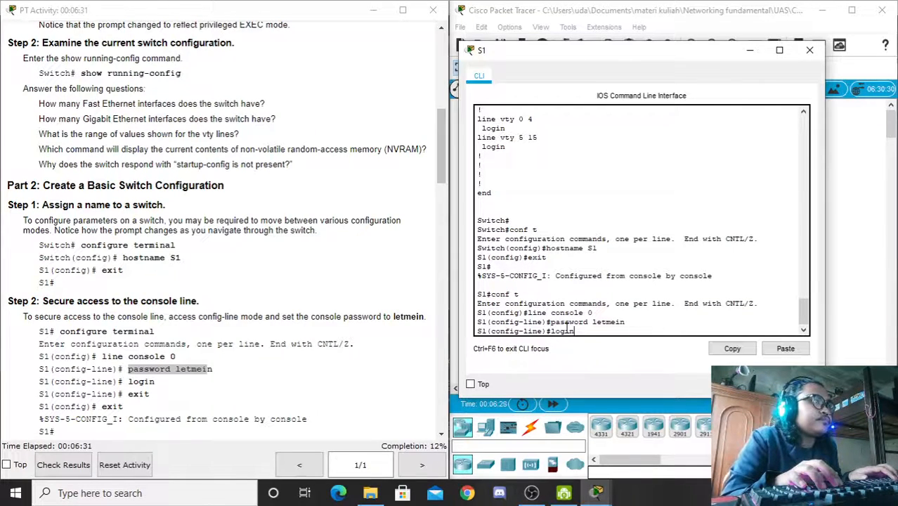
pyautogui.write('login')
pyautogui.press('Return')
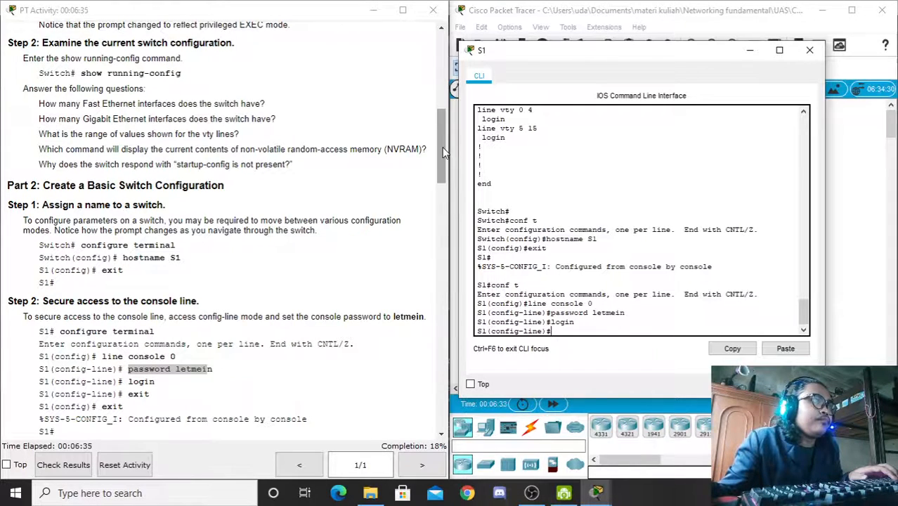
# Step: Read the instructions' question about the login command and compare it with the entered commands
pyautogui.scroll(-2, 95, 352)
pyautogui.click(27, 397)
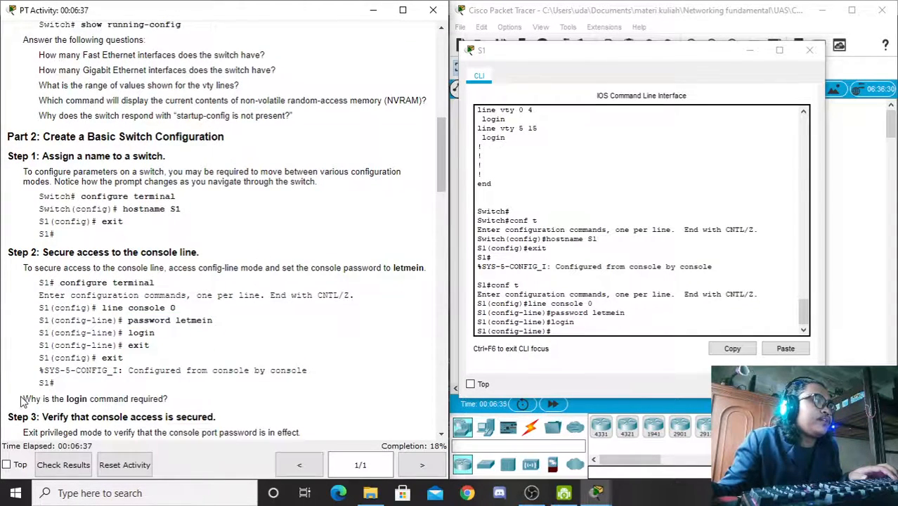
pyautogui.moveTo(65, 398); pyautogui.dragTo(168, 398)
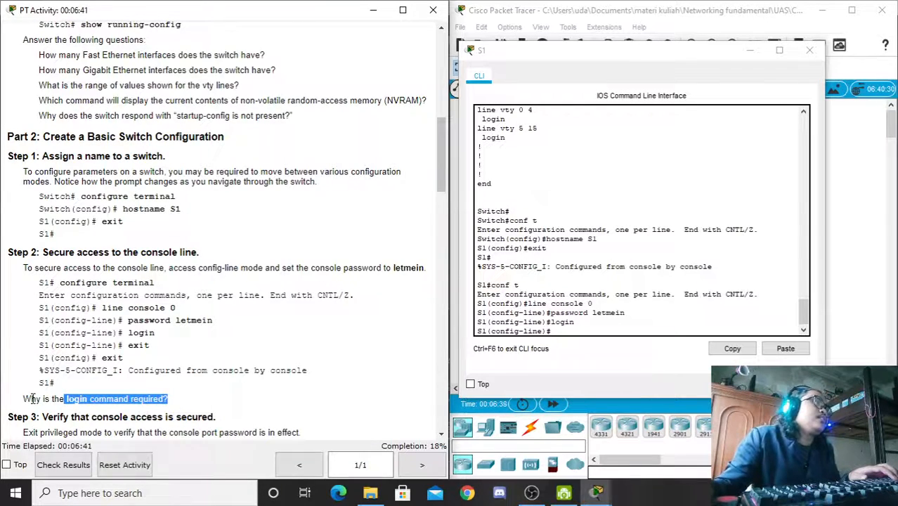
pyautogui.moveTo(28, 399); pyautogui.dragTo(99, 399)
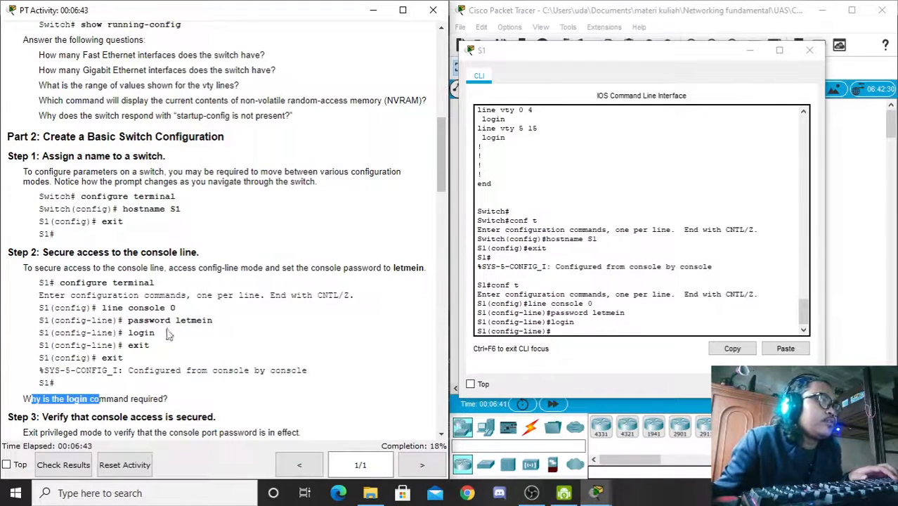
pyautogui.moveTo(156, 333); pyautogui.dragTo(130, 335)
pyautogui.click(160, 366)
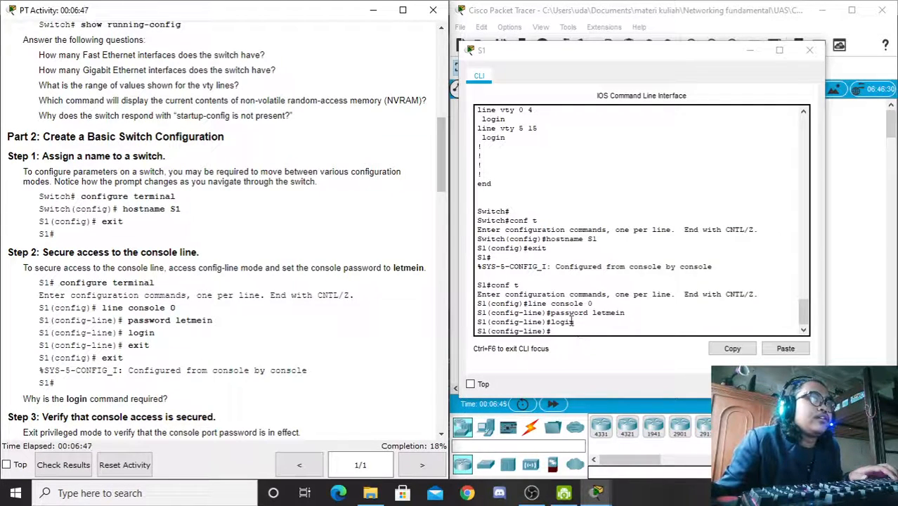
pyautogui.moveTo(572, 321); pyautogui.dragTo(599, 313)
pyautogui.click(596, 312)
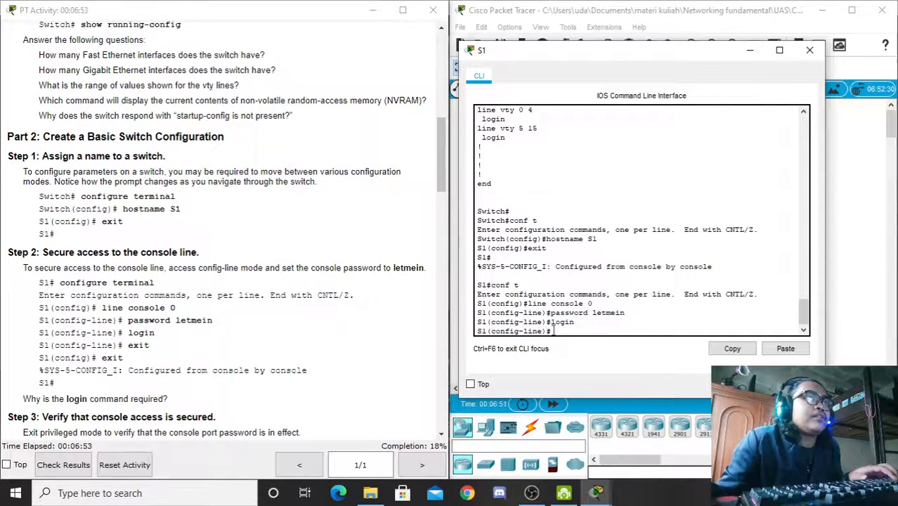
pyautogui.click(563, 331)
# Step: Exit console line and global configuration back to the S1# prompt
pyautogui.write('ex')
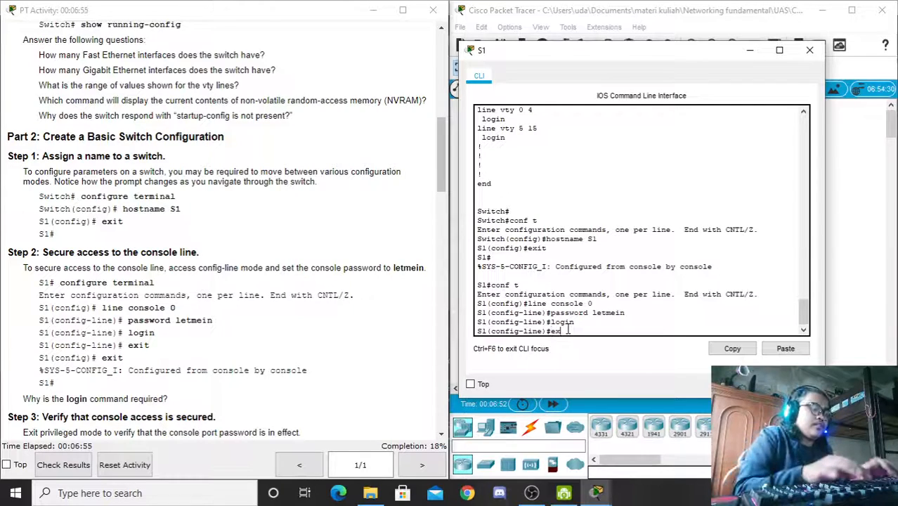
pyautogui.write('it')
pyautogui.press('Return')
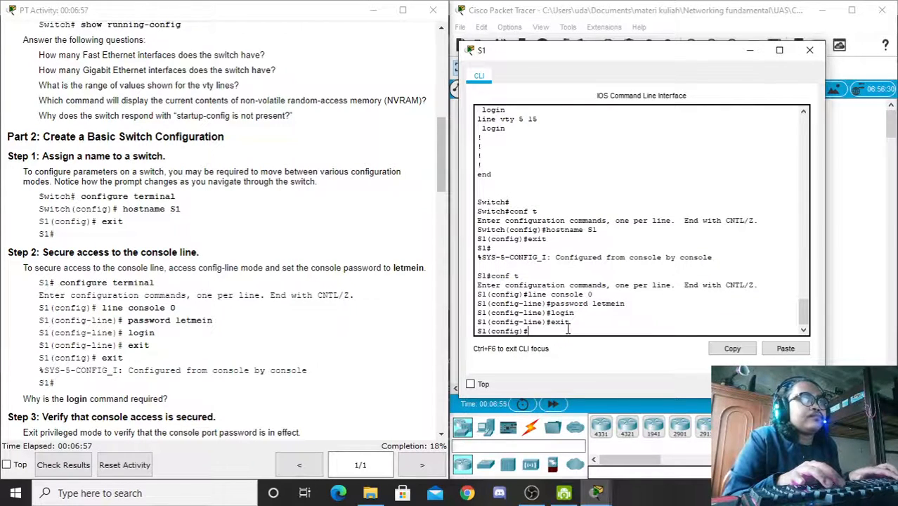
pyautogui.write('ex')
pyautogui.press('Return')
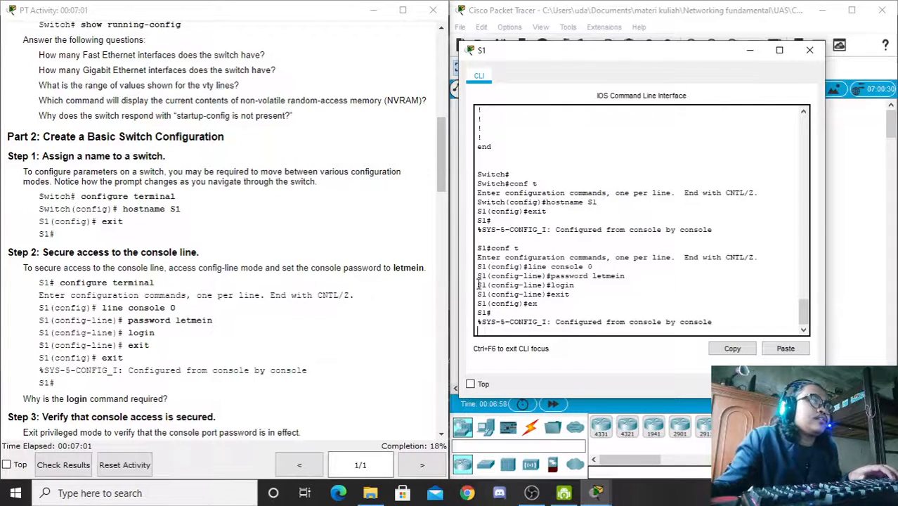
pyautogui.moveTo(439, 175); pyautogui.dragTo(441, 209)
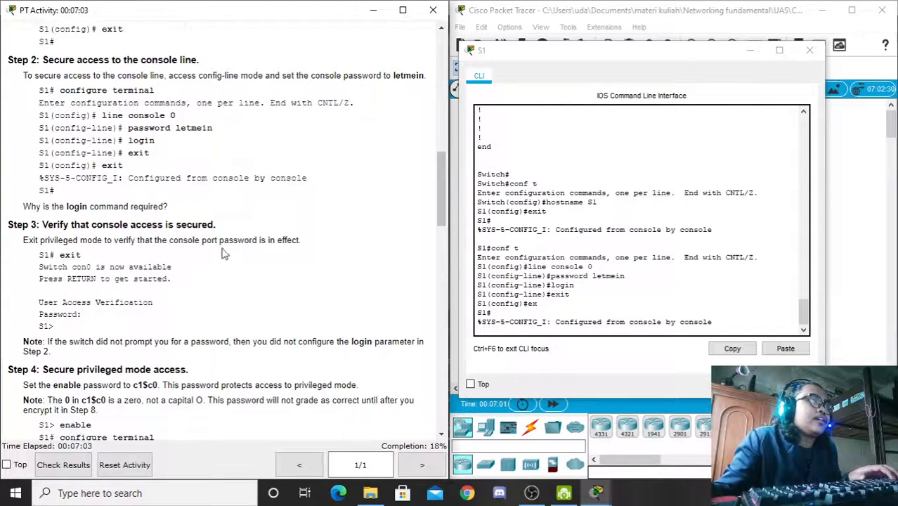
# Step: Log out of the S1 session with exit and start a new console session
pyautogui.moveTo(625, 276); pyautogui.dragTo(561, 276)
pyautogui.click(571, 290)
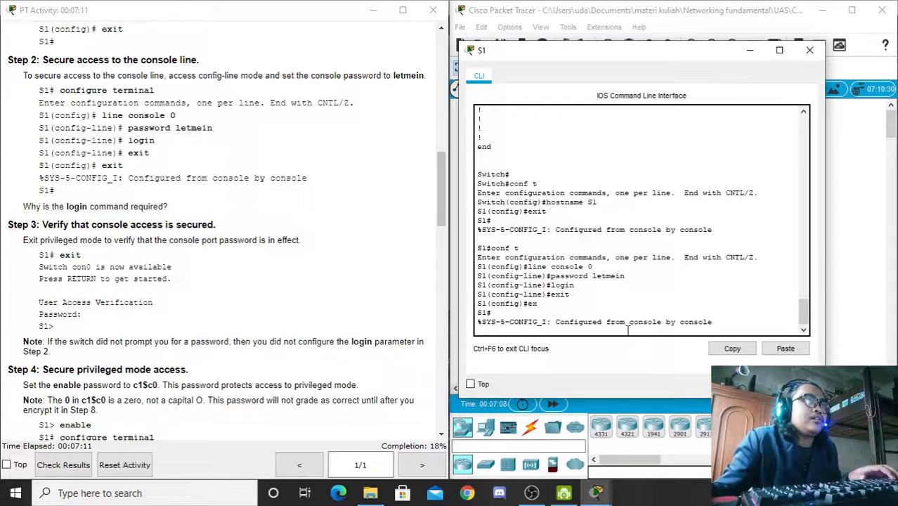
pyautogui.press('Return')
pyautogui.write('ex')
pyautogui.press('Return')
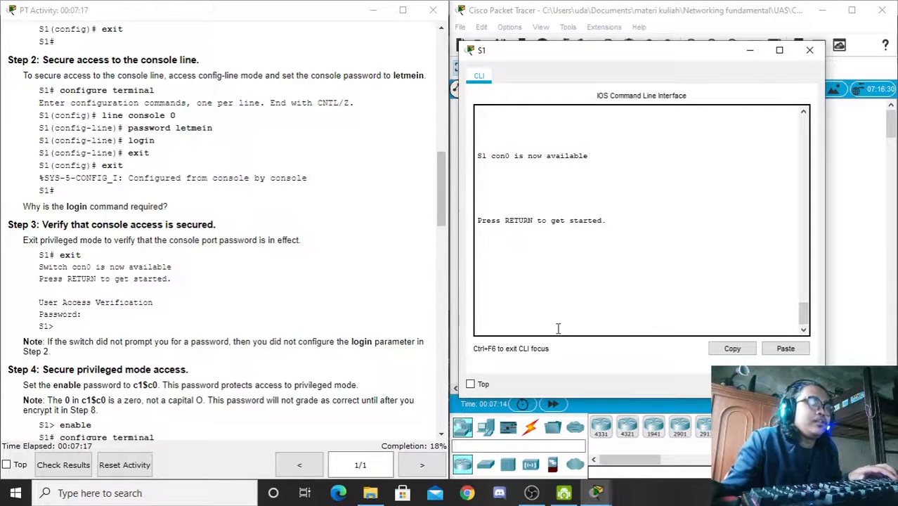
pyautogui.press('Return')
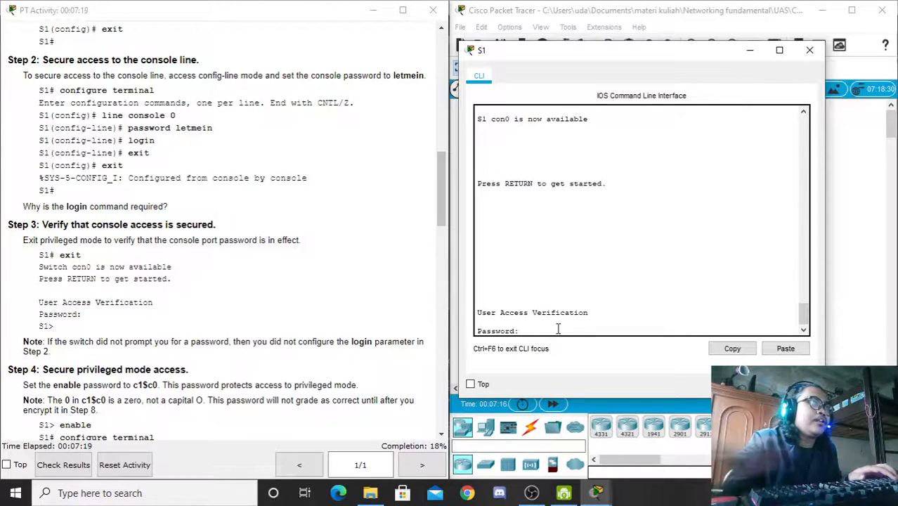
# Step: Pass user access verification with the console password to reach S1>
pyautogui.moveTo(598, 313); pyautogui.dragTo(478, 331)
pyautogui.click(534, 331)
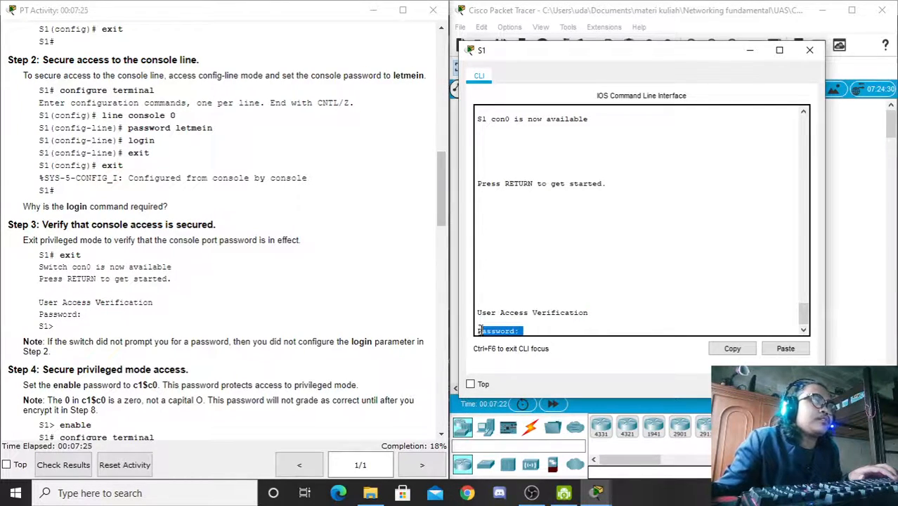
pyautogui.click(532, 331)
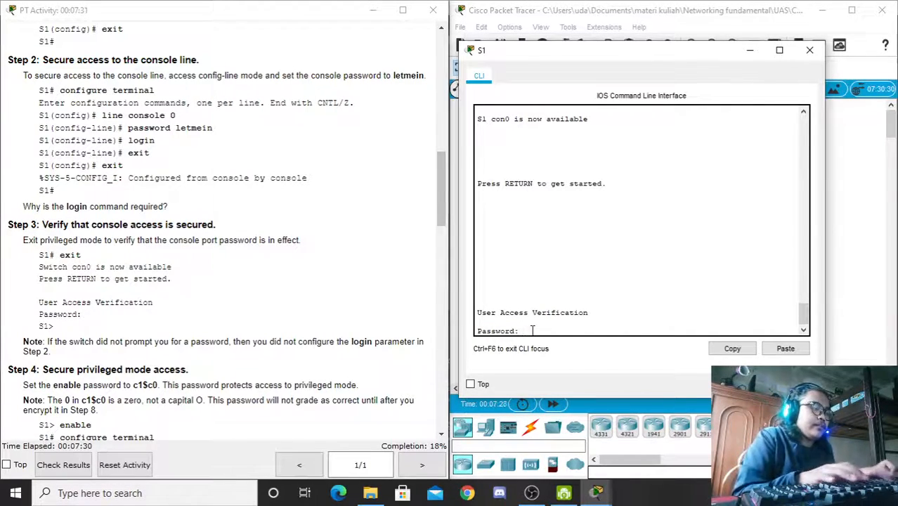
pyautogui.write('letmein')
pyautogui.press('Return')
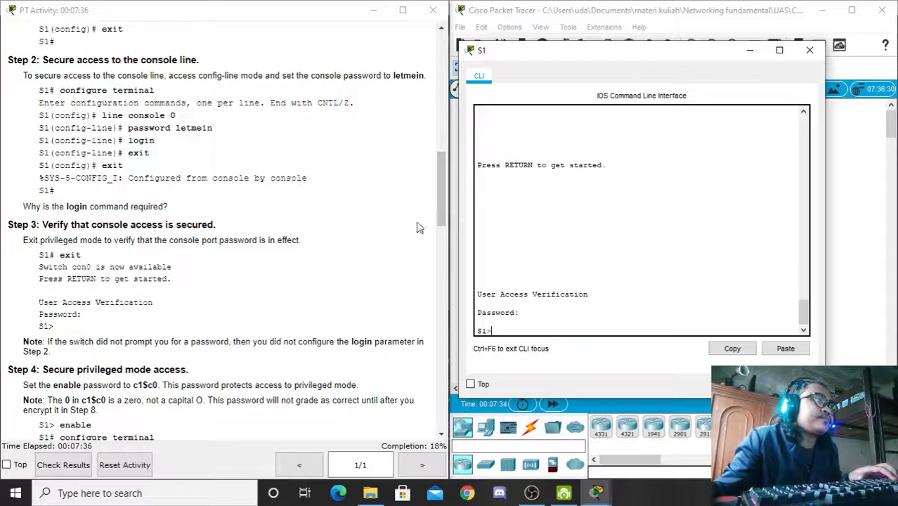
pyautogui.moveTo(441, 187); pyautogui.dragTo(445, 205)
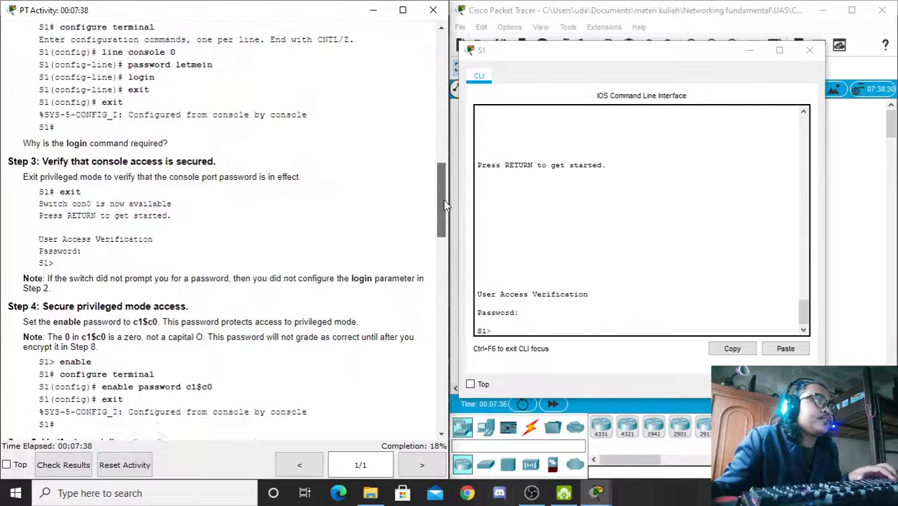
pyautogui.scroll(-3, 445, 205)
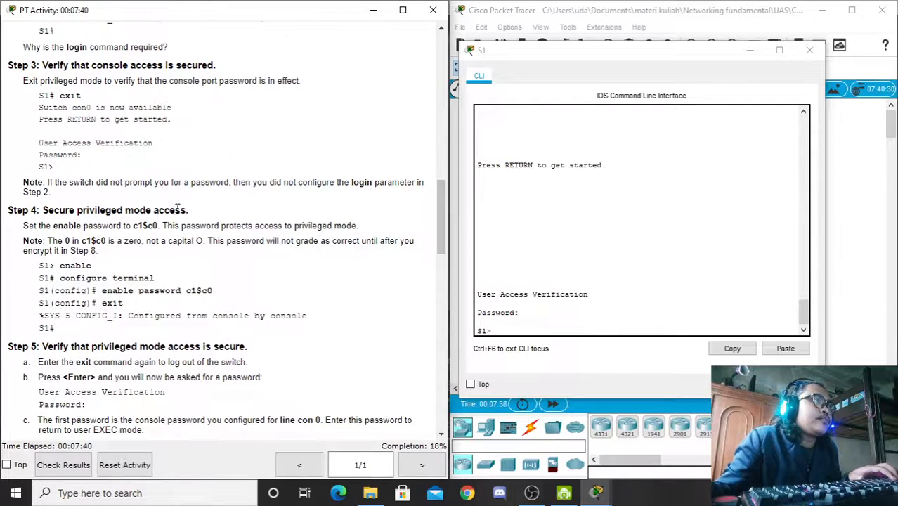
# Step: Enter privileged and global configuration mode on S1 and start the enable password command
pyautogui.click(508, 330)
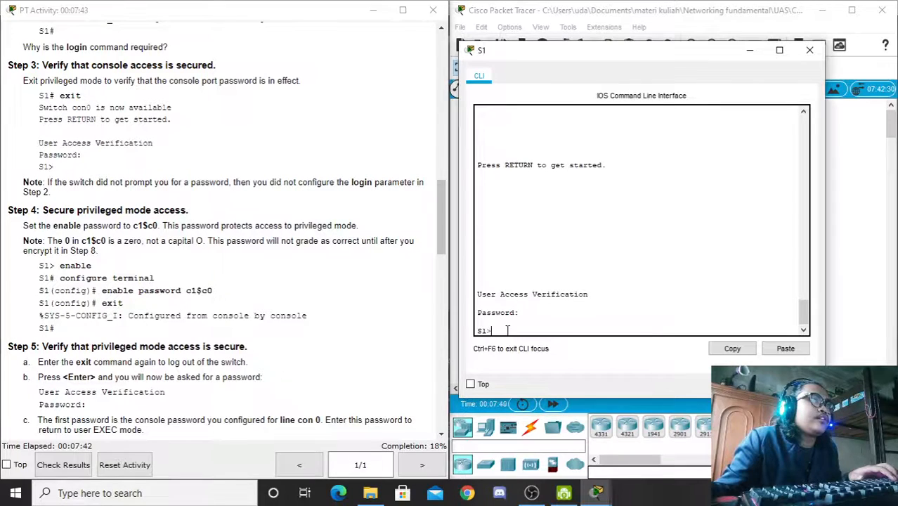
pyautogui.write('en')
pyautogui.press('Return')
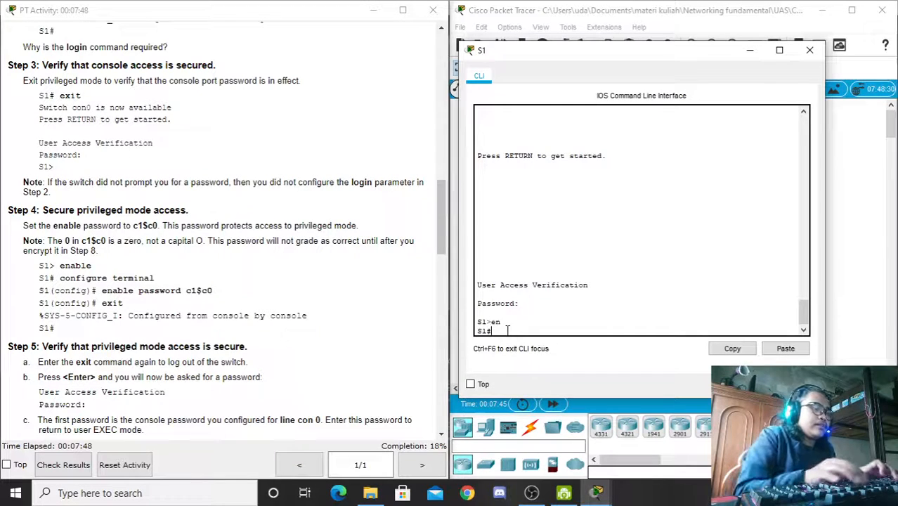
pyautogui.write('conf t')
pyautogui.press('Return')
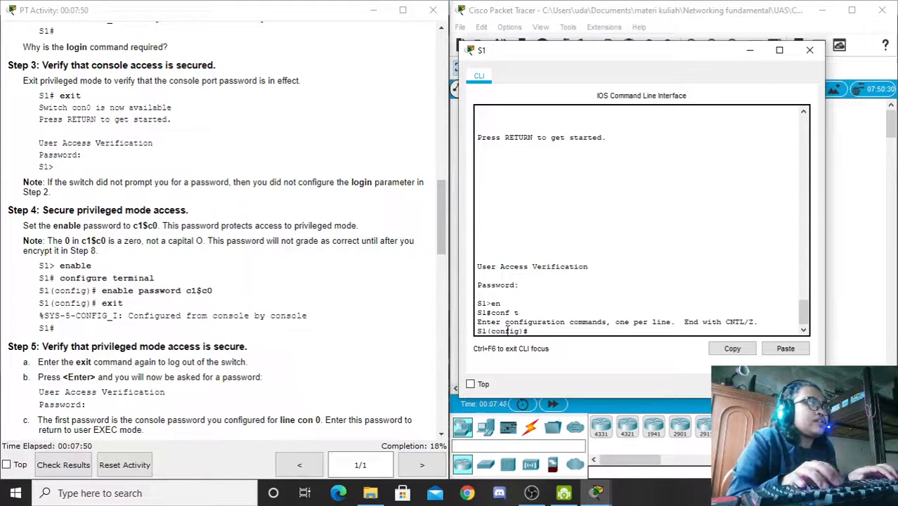
pyautogui.write('enable ')
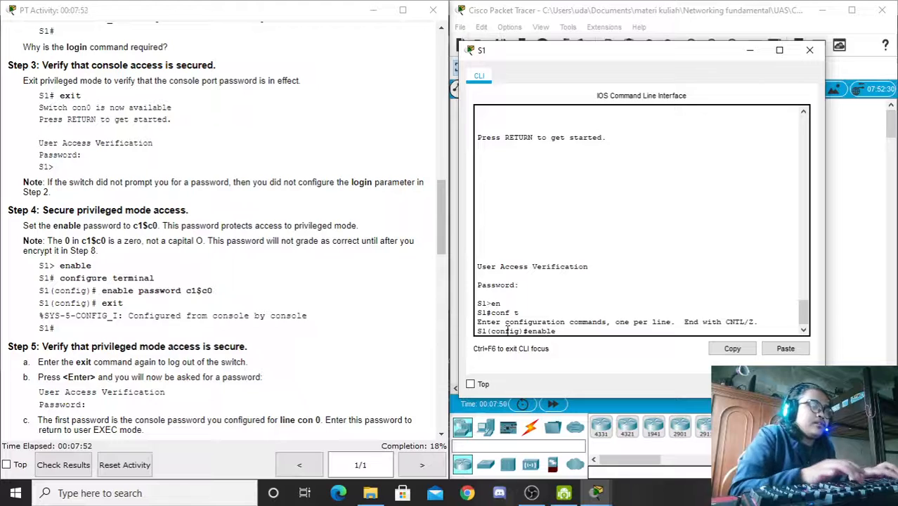
pyautogui.write('pas')
pyautogui.press('Tab')
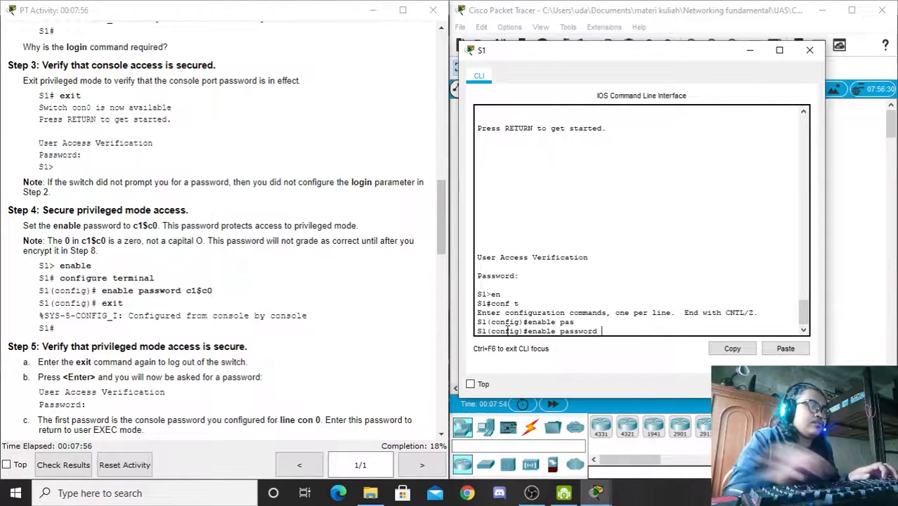
# Step: Paste the Step 4 password into the enable password command, apply it, and exit
pyautogui.moveTo(214, 291); pyautogui.dragTo(185, 291)
pyautogui.hotkey('ctrl', 'c')
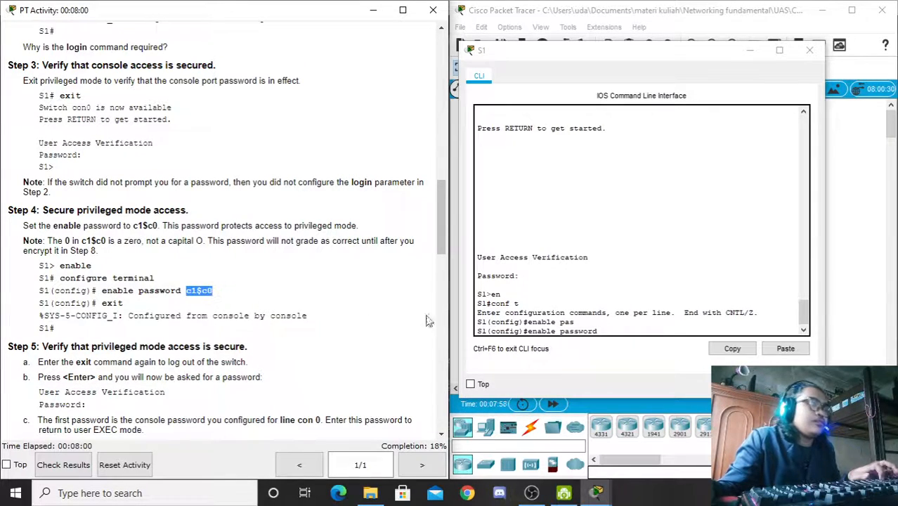
pyautogui.click(620, 333)
pyautogui.rightClick(620, 333)
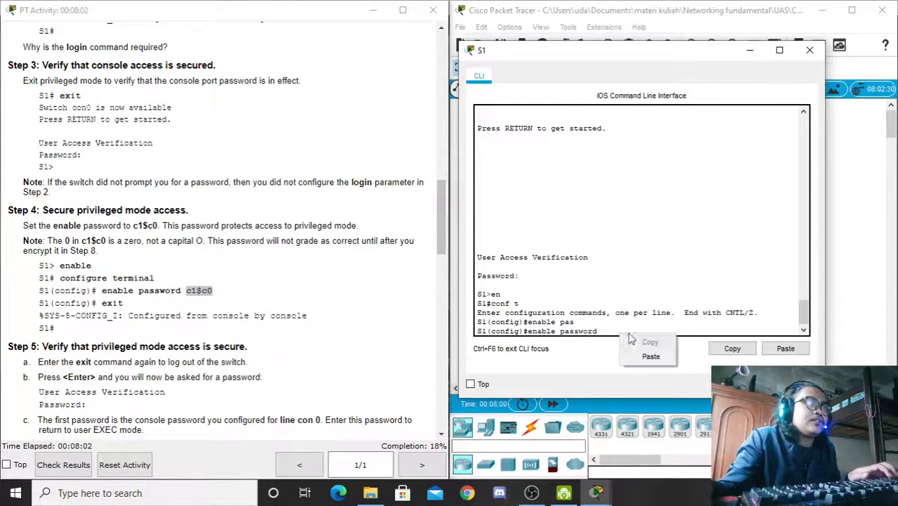
pyautogui.click(648, 357)
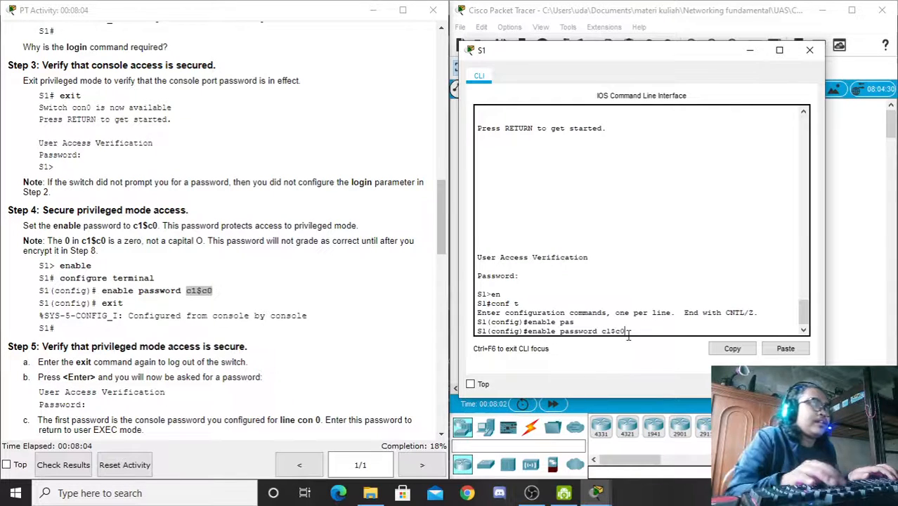
pyautogui.press('Return')
pyautogui.write('exit')
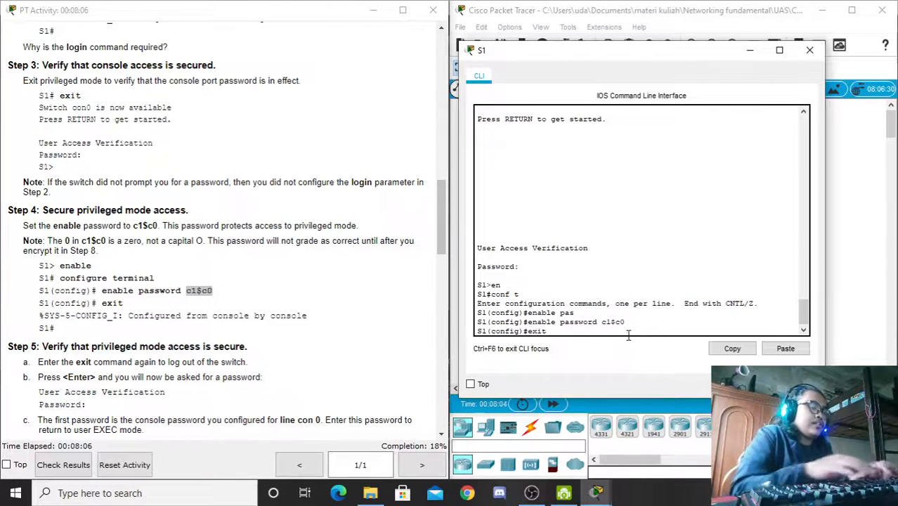
pyautogui.press('Return')
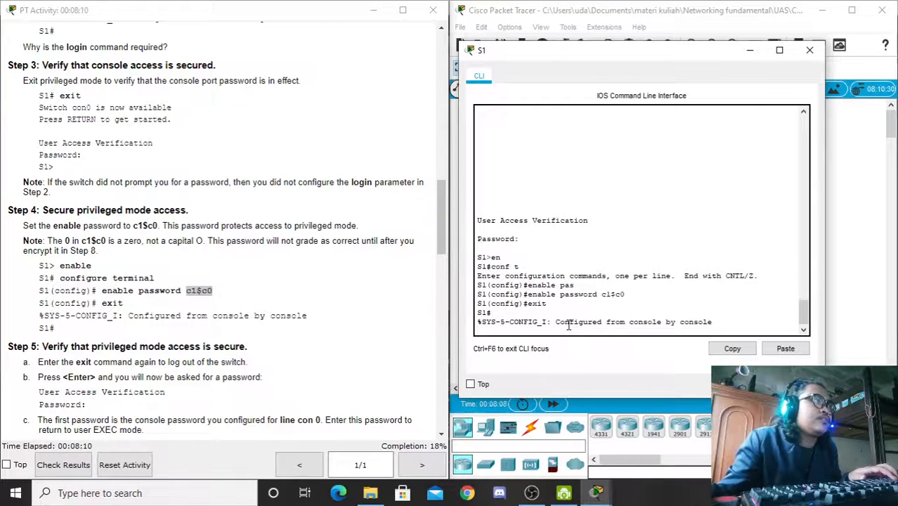
pyautogui.press('Return')
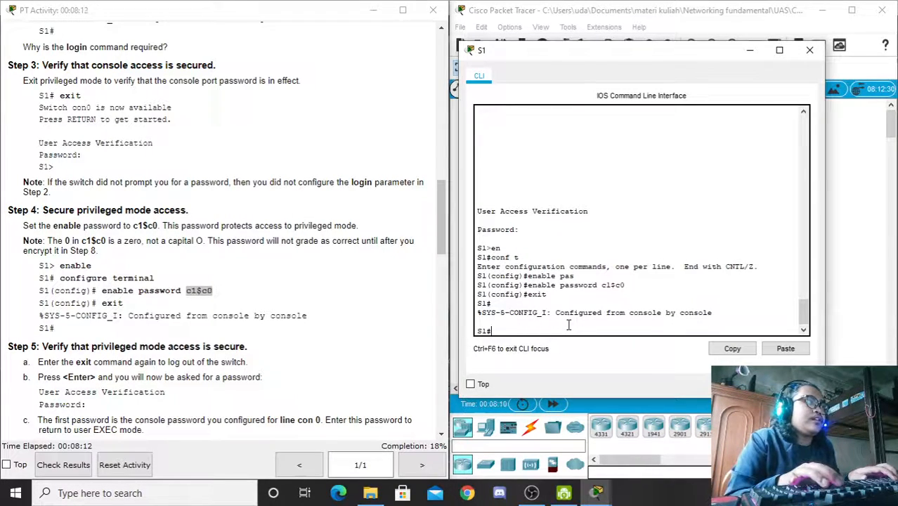
pyautogui.write('exit')
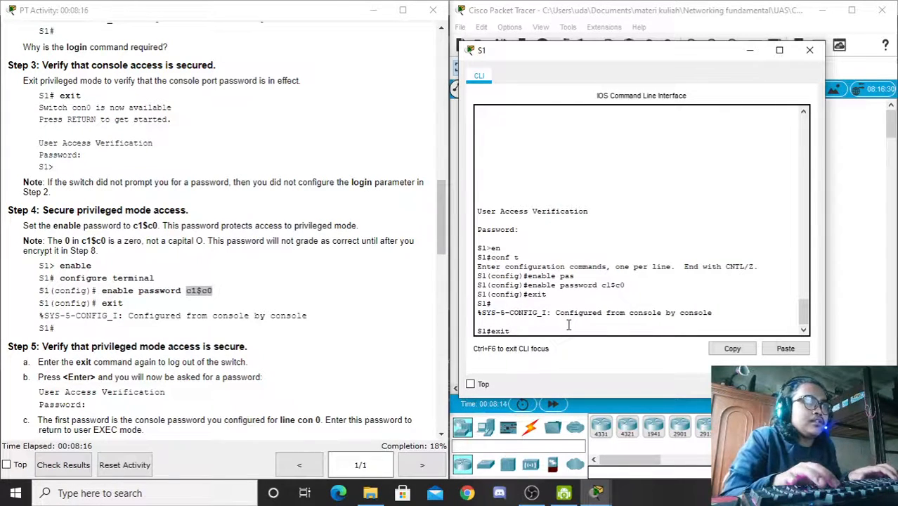
# Step: Log out and back into S1, giving the console password, then the enable password after en
pyautogui.press('Return')
pyautogui.press('Return')
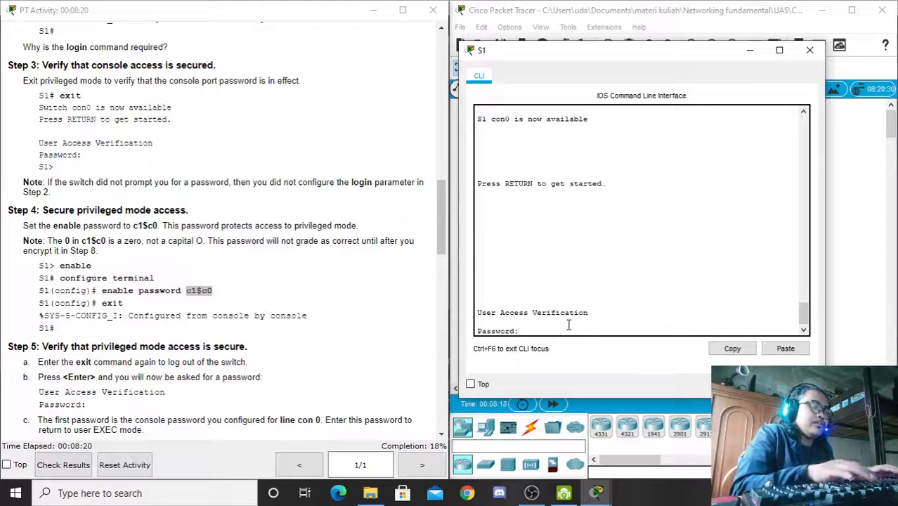
pyautogui.press('Return')
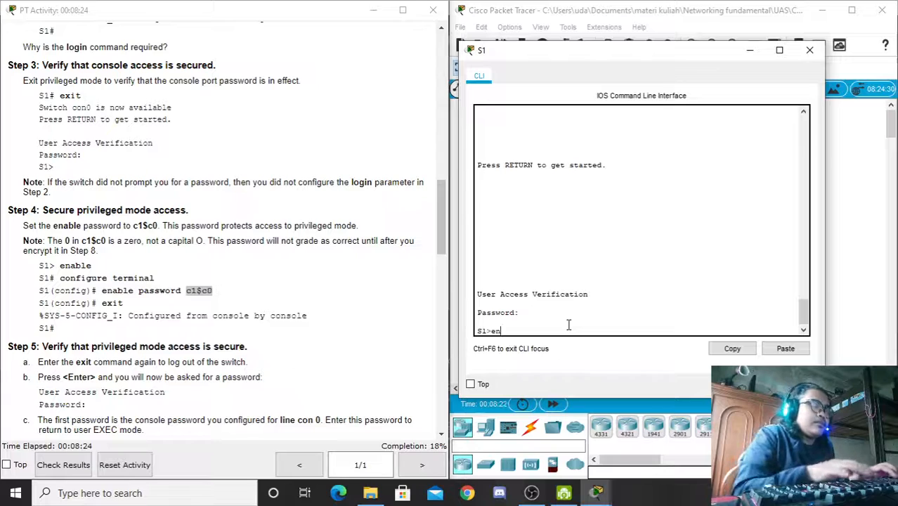
pyautogui.write('en')
pyautogui.press('Return')
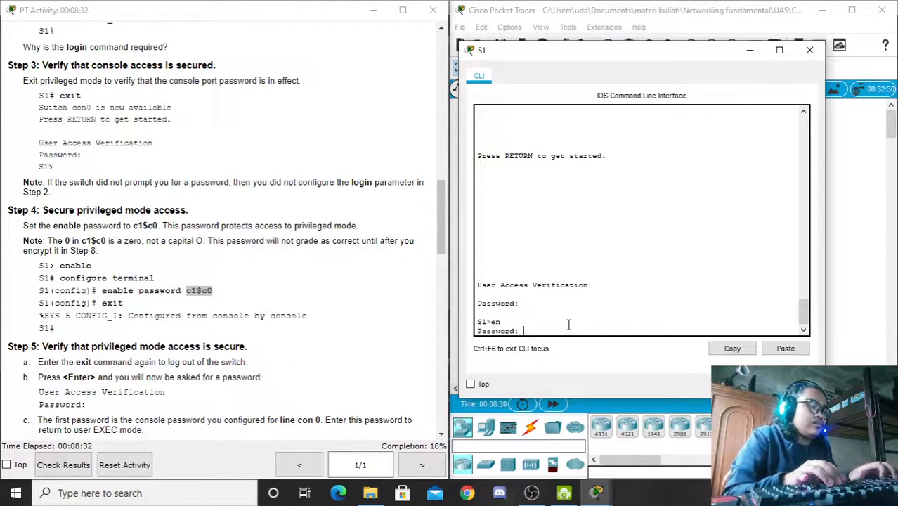
pyautogui.press('Return')
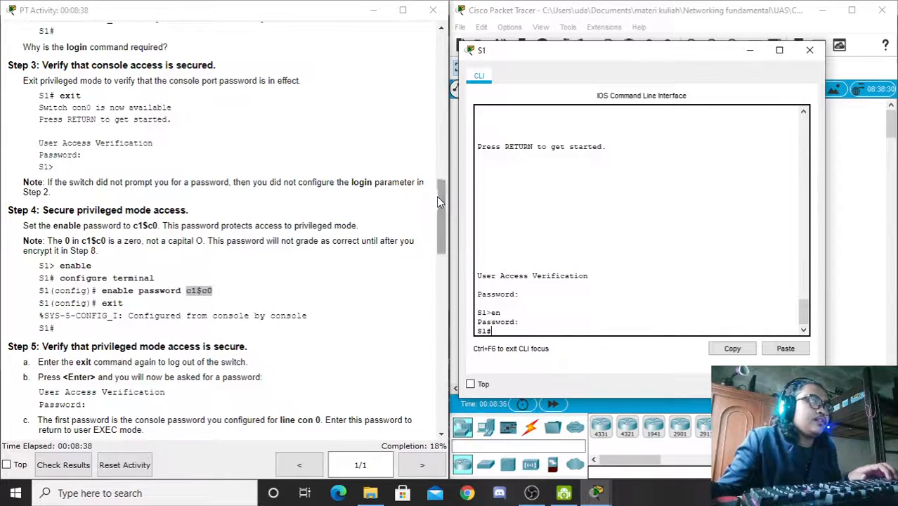
pyautogui.moveTo(437, 197); pyautogui.dragTo(448, 232)
pyautogui.moveTo(161, 311); pyautogui.dragTo(60, 311)
# Step: Run show run on S1 and spot the enable password stored in plain text
pyautogui.click(521, 333)
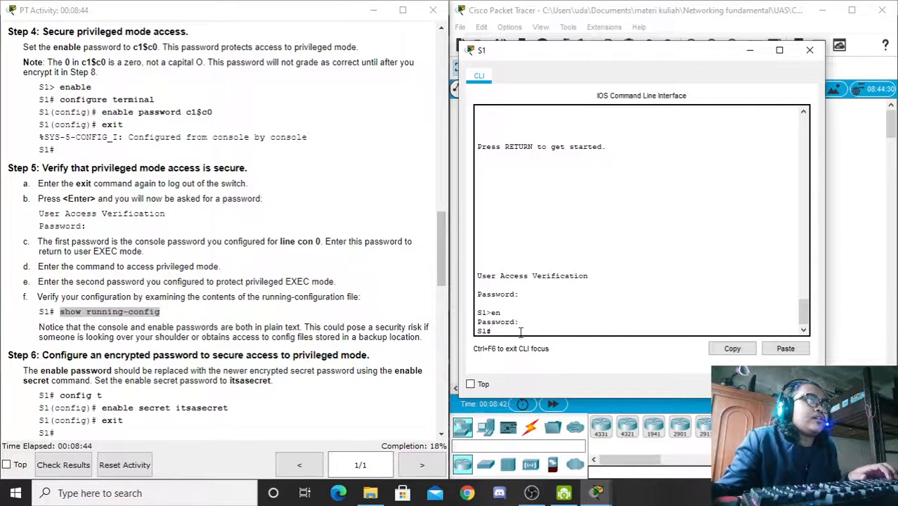
pyautogui.write('con')
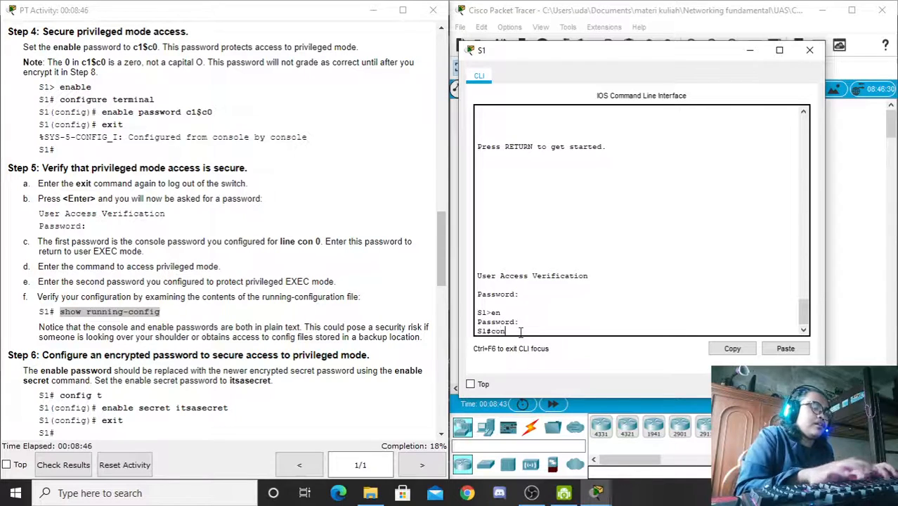
pyautogui.press('BackSpace')
pyautogui.press('BackSpace')
pyautogui.press('BackSpace')
pyautogui.write('s')
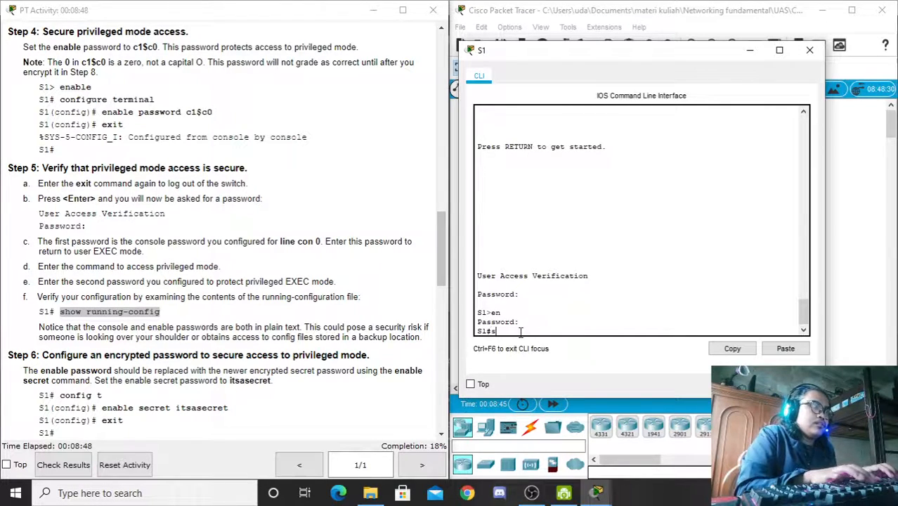
pyautogui.write('how run')
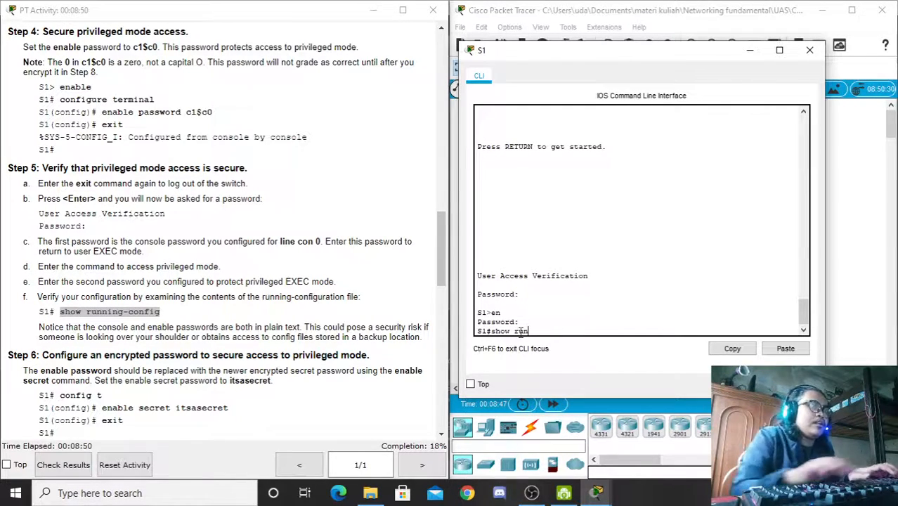
pyautogui.press('Return')
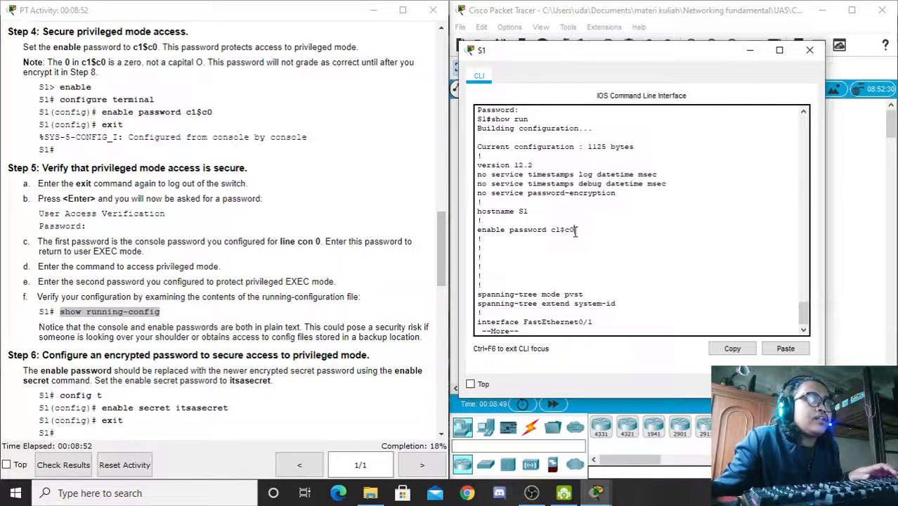
pyautogui.moveTo(575, 230); pyautogui.dragTo(550, 234)
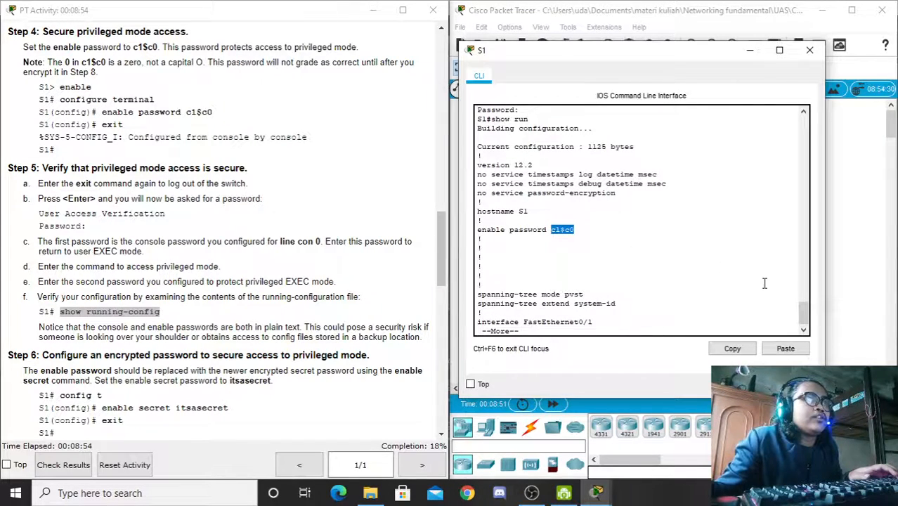
pyautogui.click(644, 289)
# Step: Page on to line con 0 to see the plain-text console password, then return to the instructions
pyautogui.press('space')
pyautogui.press('space')
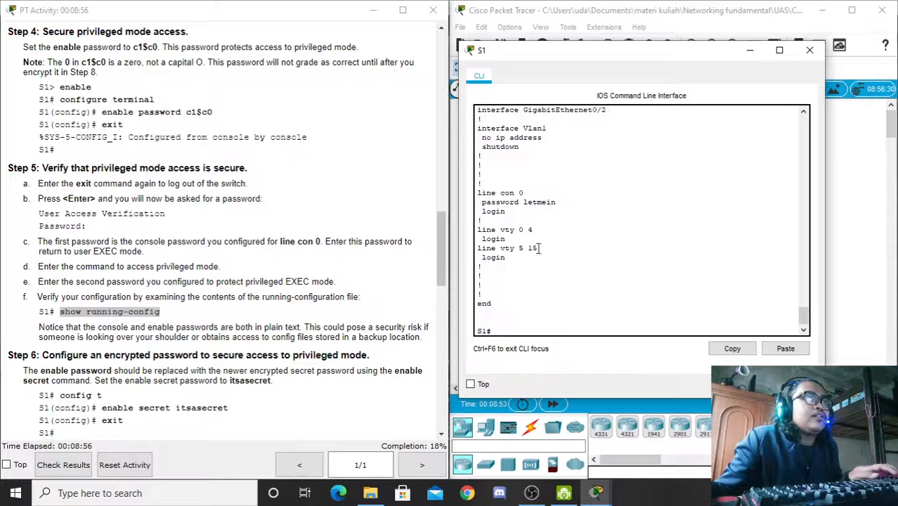
pyautogui.moveTo(557, 203); pyautogui.dragTo(524, 206)
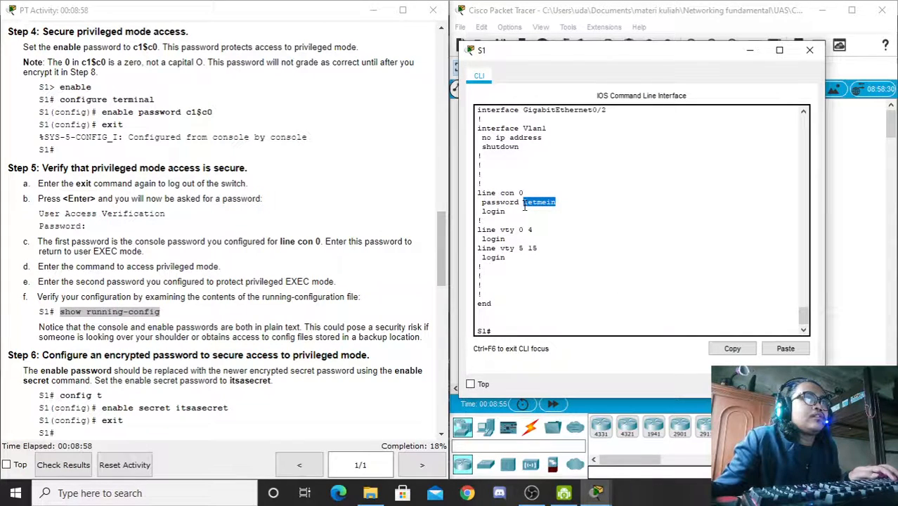
pyautogui.click(509, 331)
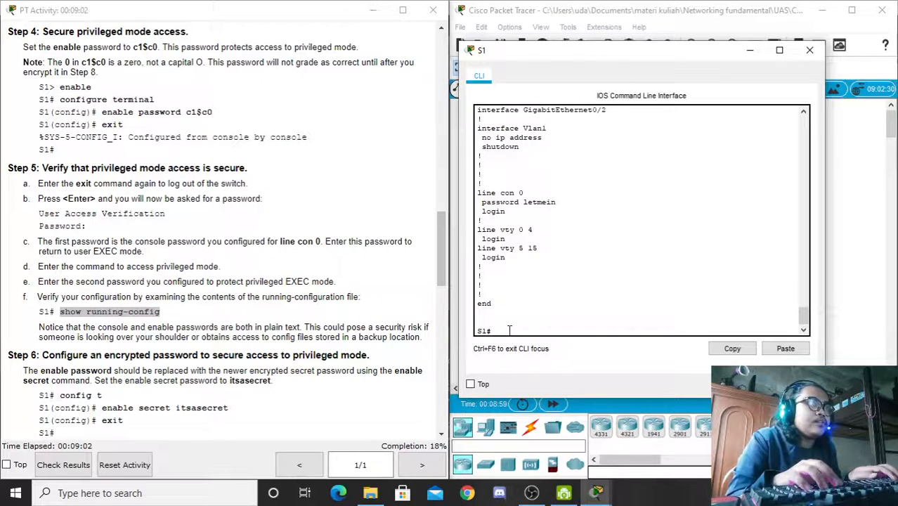
pyautogui.press('Return')
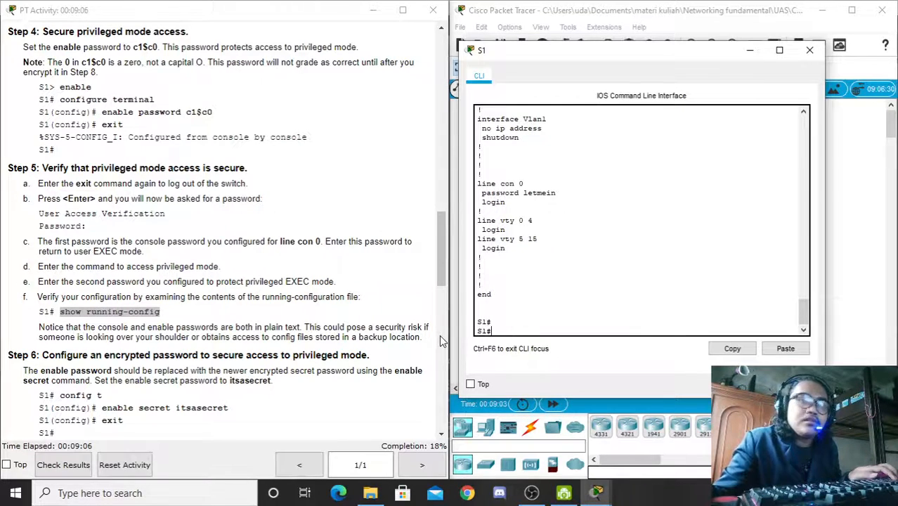
pyautogui.click(441, 244)
pyautogui.moveTo(442, 244); pyautogui.dragTo(442, 266)
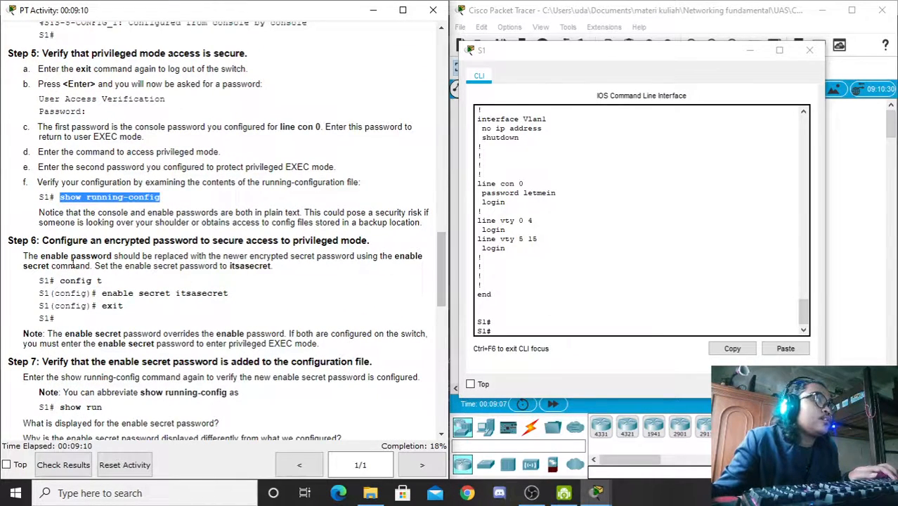
# Step: Find the enable secret command in Step 6 and enter global configuration mode on S1
pyautogui.moveTo(39, 241); pyautogui.dragTo(290, 240)
pyautogui.click(167, 290)
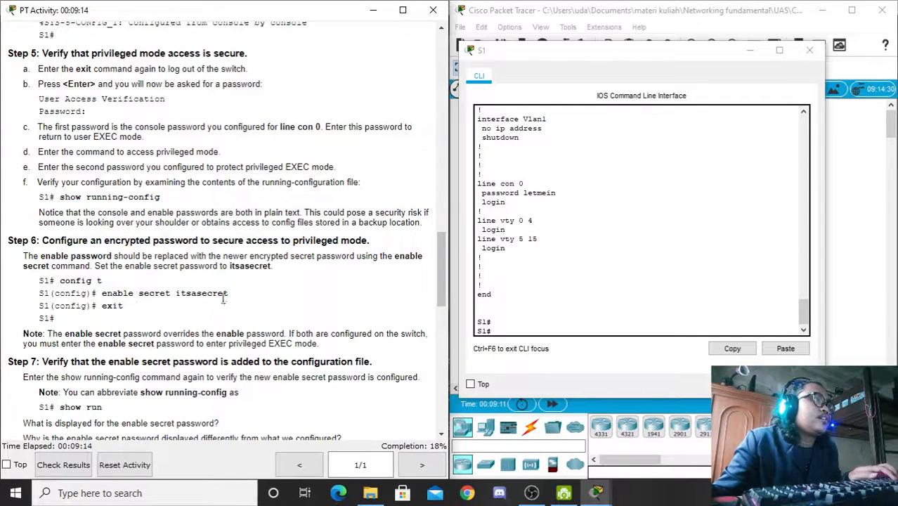
pyautogui.moveTo(228, 293); pyautogui.dragTo(102, 293)
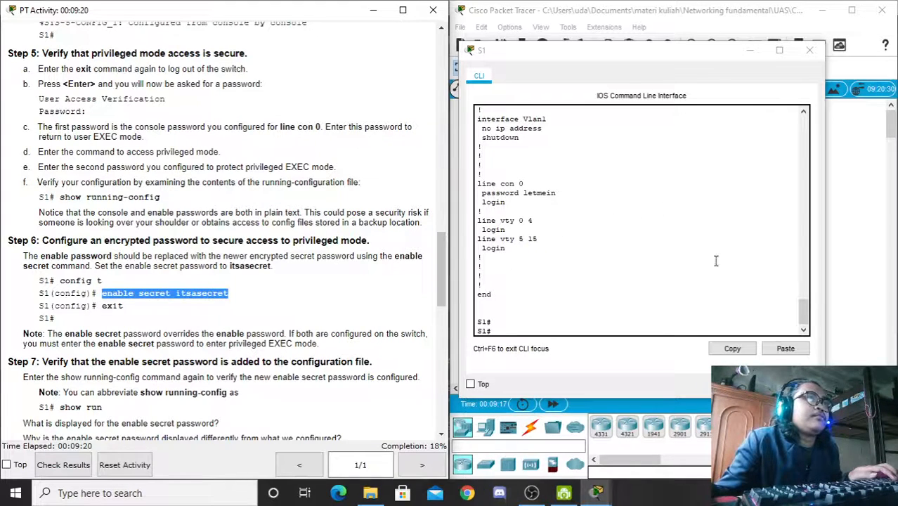
pyautogui.click(805, 314)
pyautogui.moveTo(805, 315)
pyautogui.mouseDown()
pyautogui.moveTo(805, 246)
pyautogui.moveTo(805, 313)
pyautogui.mouseUp()
pyautogui.press('Return')
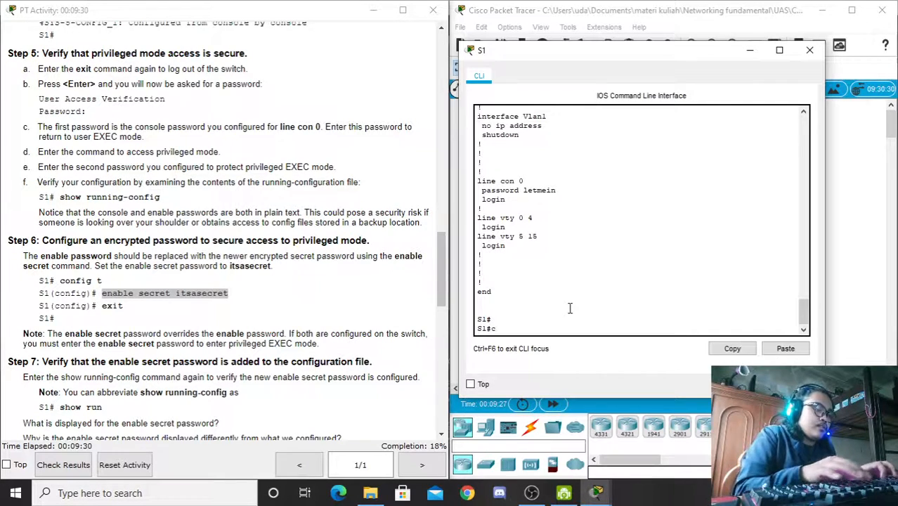
pyautogui.write('onf t')
pyautogui.press('Return')
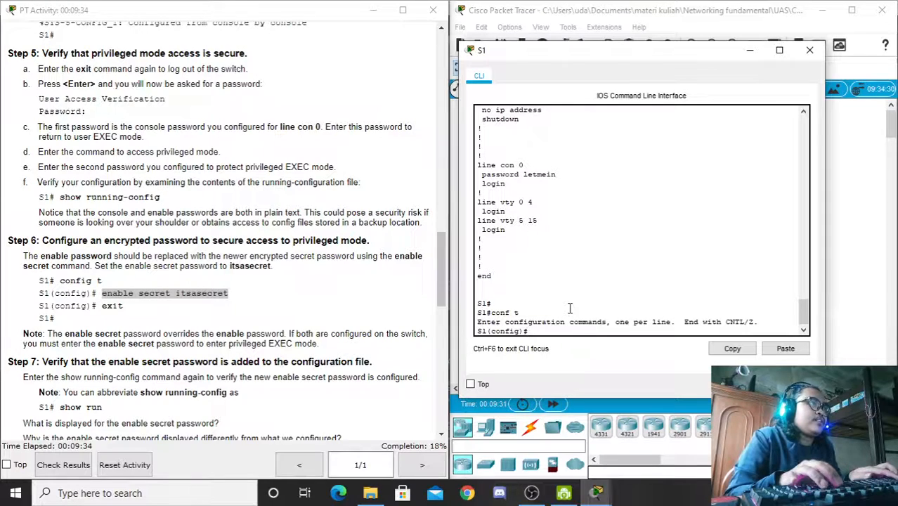
# Step: Enter enable secret followed by the password pasted from the lab instructions
pyautogui.write('ena')
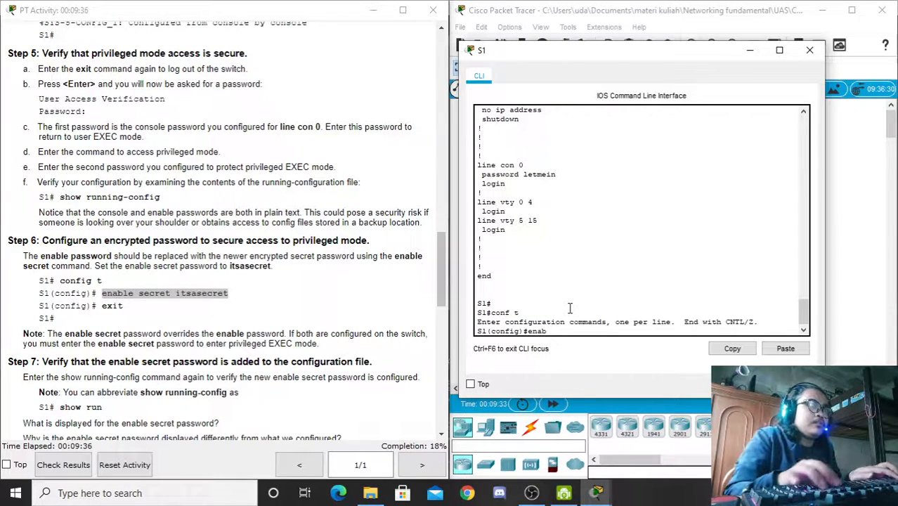
pyautogui.write('b')
pyautogui.press('Tab')
pyautogui.write('sec')
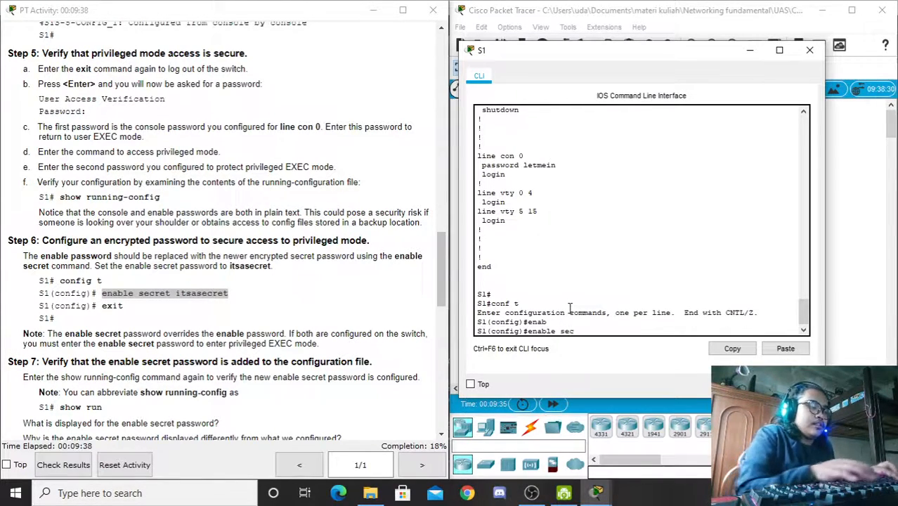
pyautogui.press('Tab')
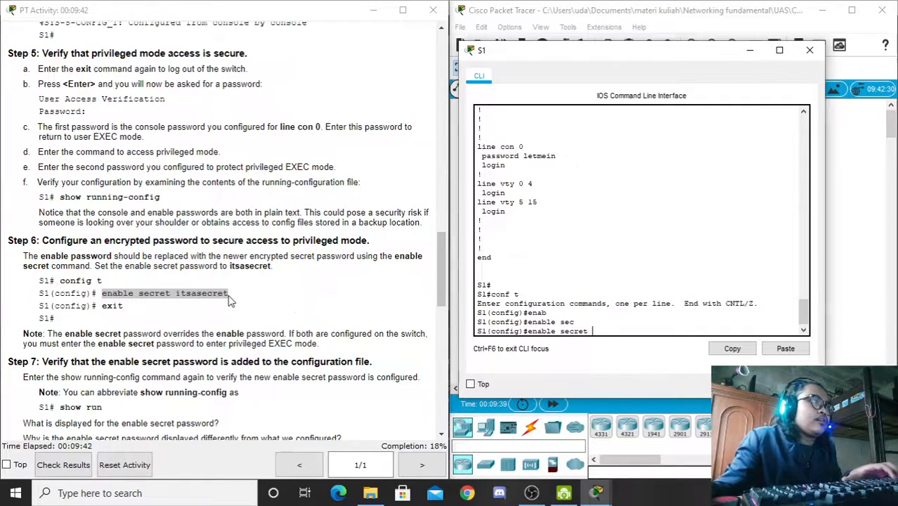
pyautogui.moveTo(232, 295); pyautogui.dragTo(176, 295)
pyautogui.hotkey('ctrl', 'c')
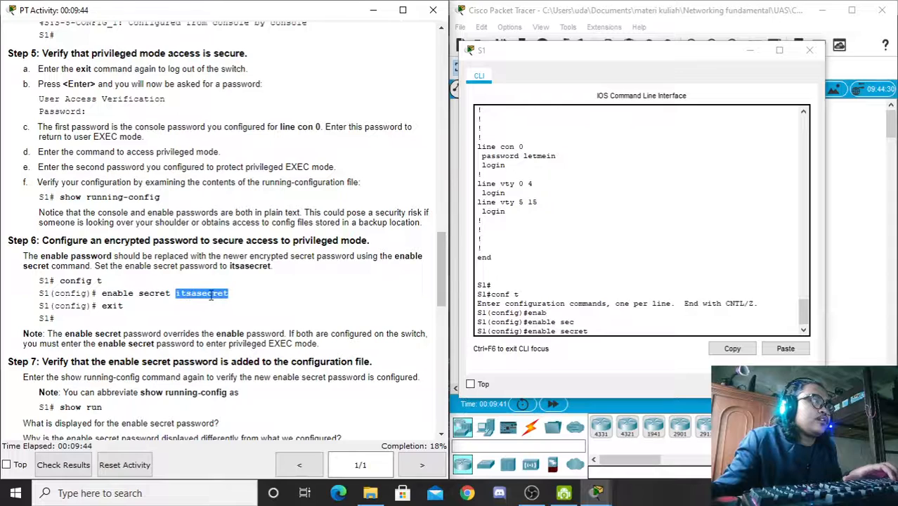
pyautogui.rightClick(598, 326)
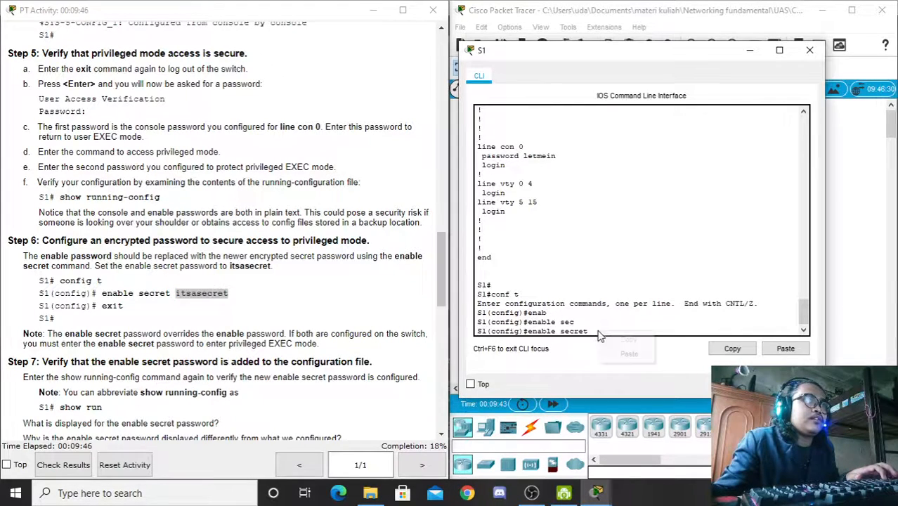
pyautogui.click(622, 357)
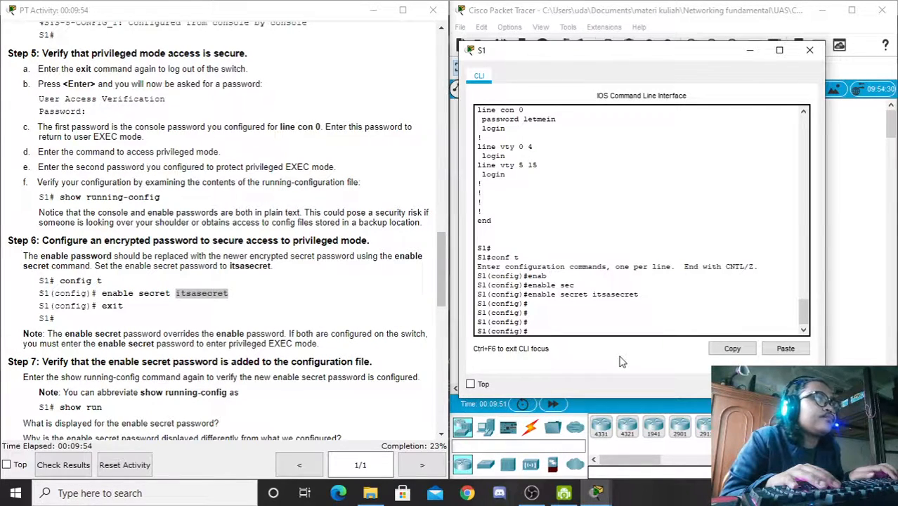
# Step: Re-enter enable secret with the lab password pasted from the instructions and apply it
pyautogui.press('Return')
pyautogui.press('Return')
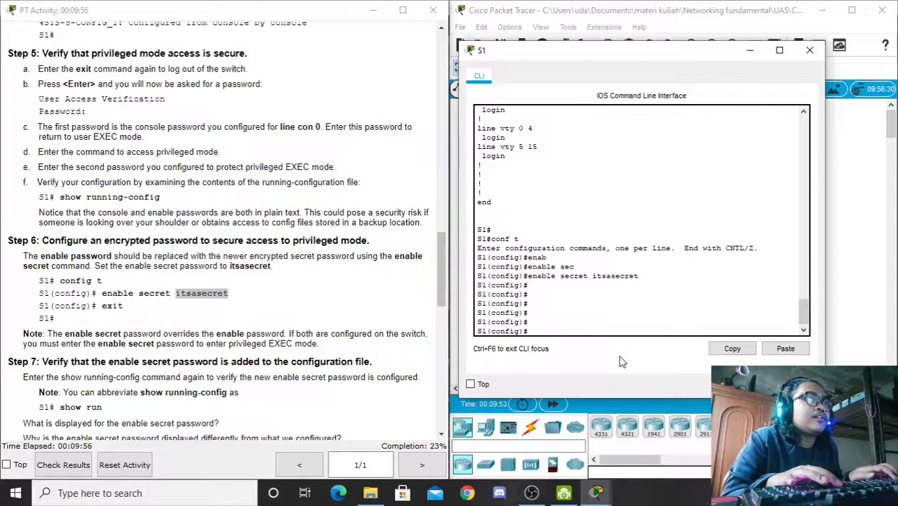
pyautogui.write('e')
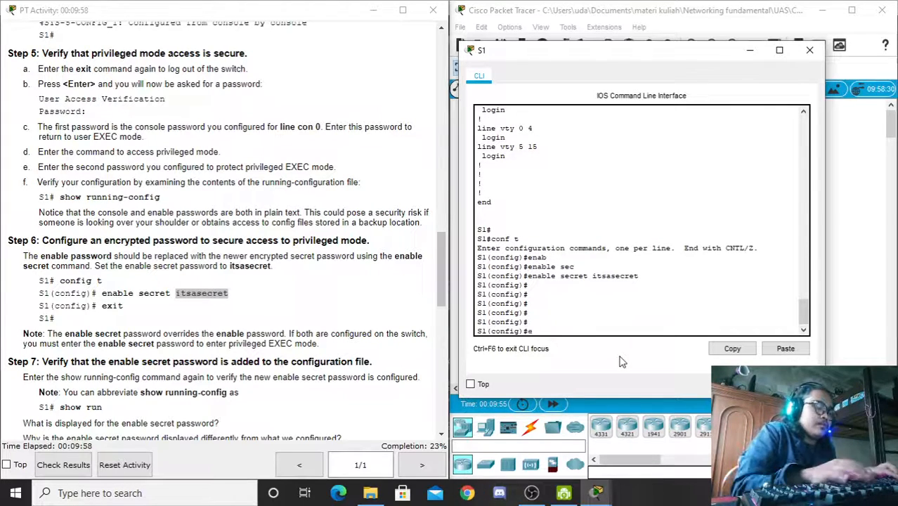
pyautogui.write('nable')
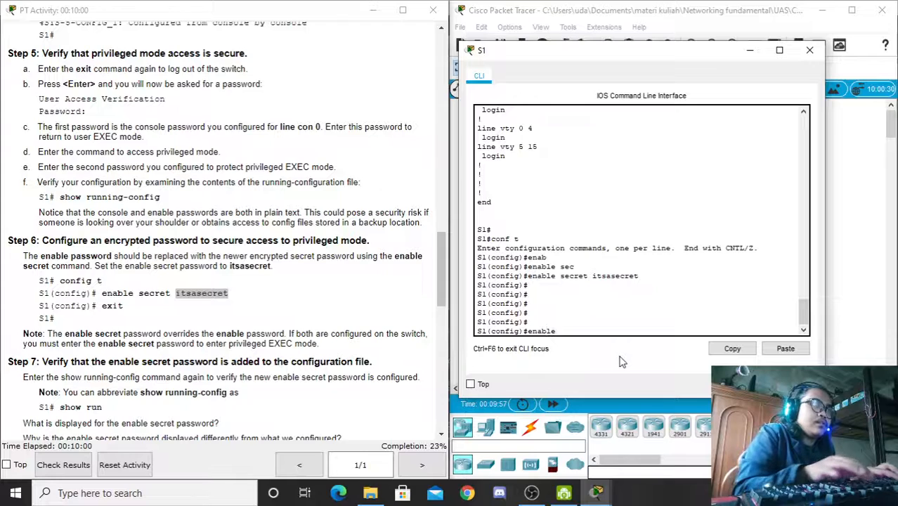
pyautogui.write(' secret')
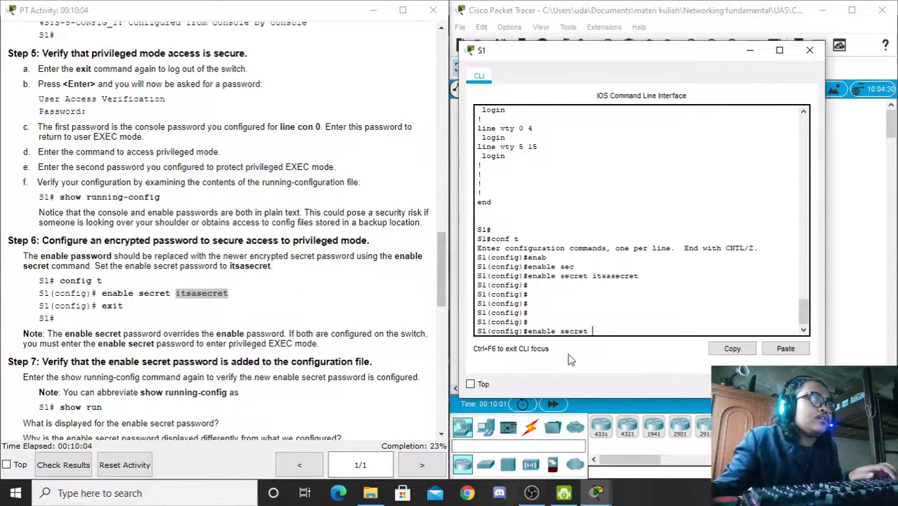
pyautogui.click(227, 294)
pyautogui.moveTo(227, 294); pyautogui.dragTo(175, 295)
pyautogui.hotkey('ctrl', 'c')
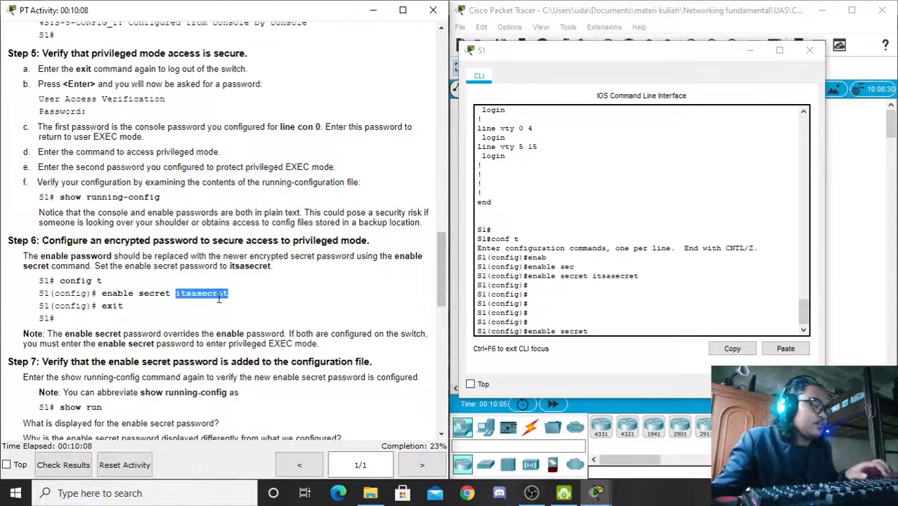
pyautogui.click(604, 331)
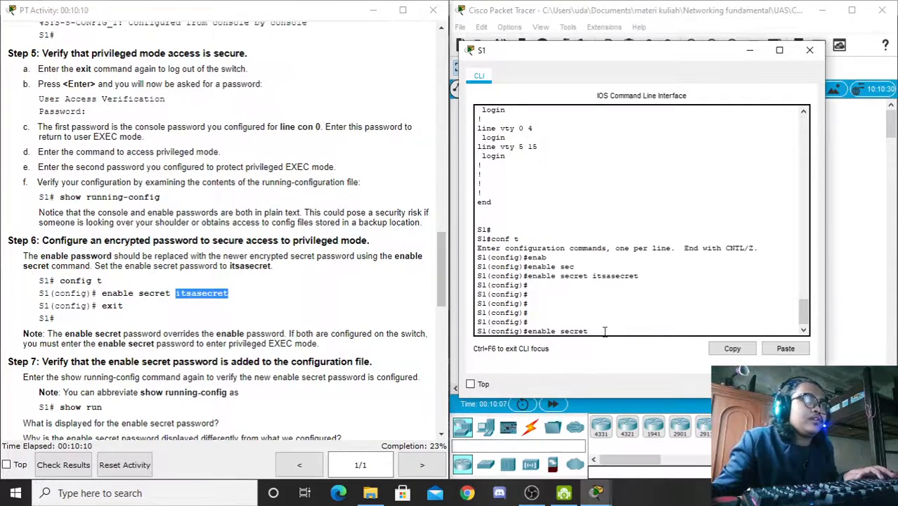
pyautogui.rightClick(605, 330)
pyautogui.click(630, 358)
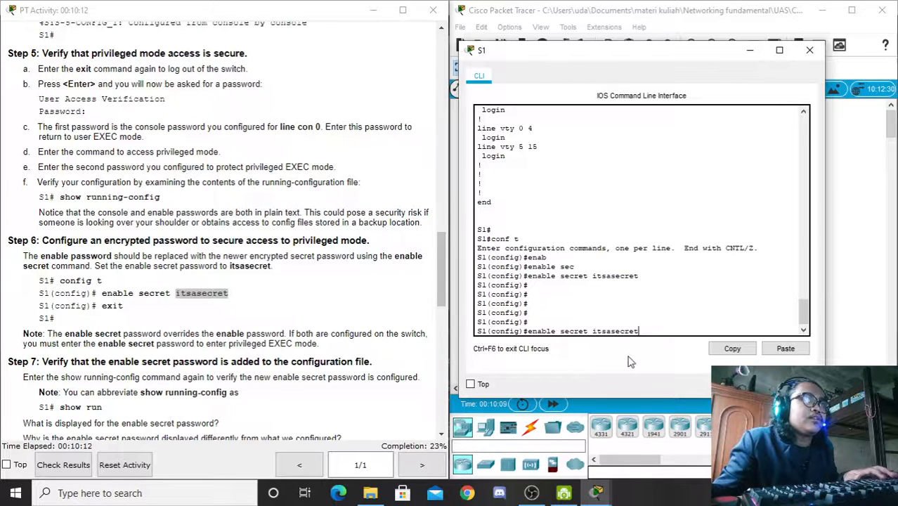
pyautogui.press('Return')
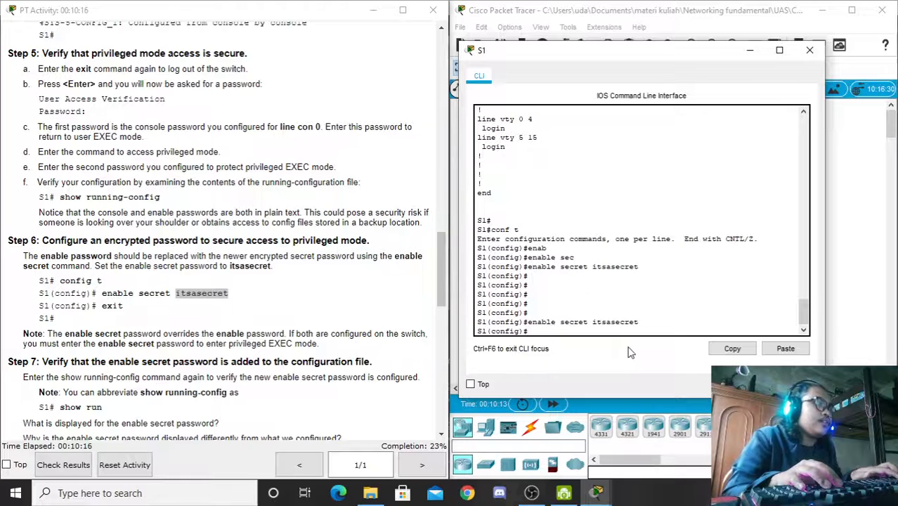
# Step: Exit configuration mode back to the S1# prompt
pyautogui.write('exit')
pyautogui.press('Return')
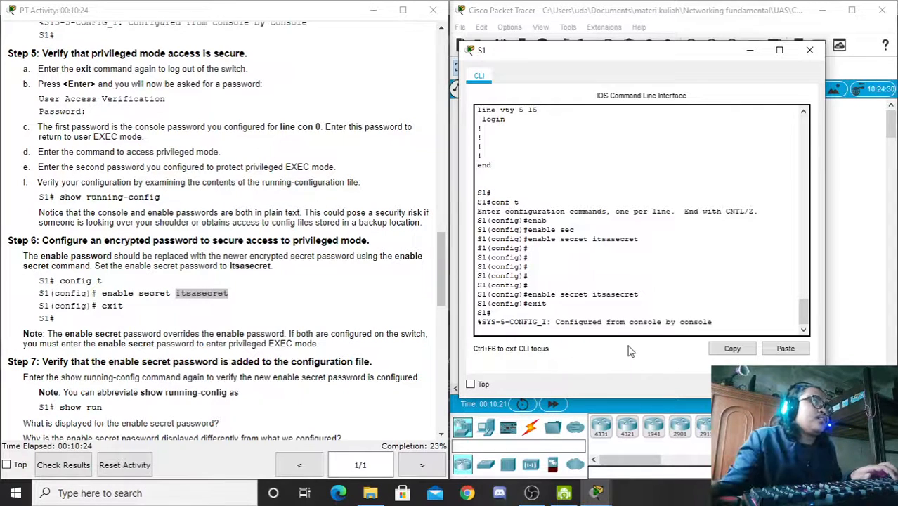
pyautogui.moveTo(441, 250); pyautogui.dragTo(443, 267)
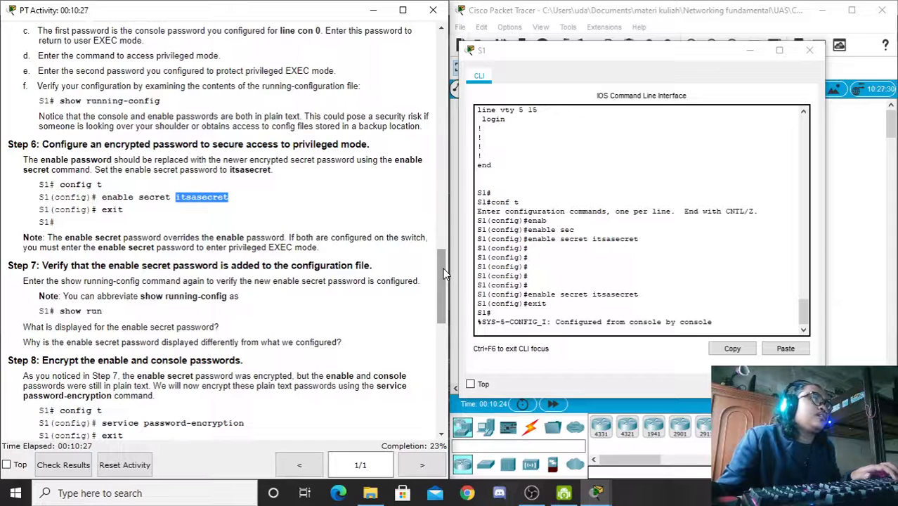
pyautogui.click(520, 329)
pyautogui.press('Return')
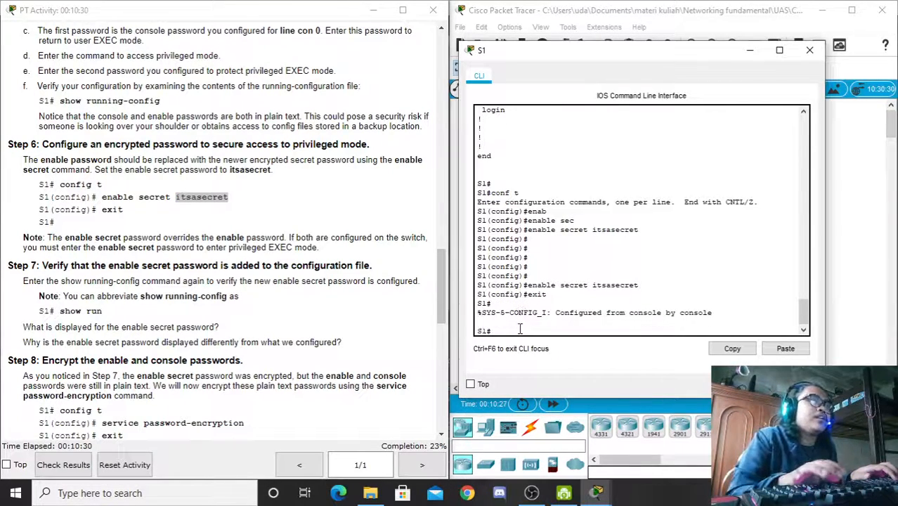
# Step: Run show run and check the encrypted enable secret on the first page
pyautogui.write('show')
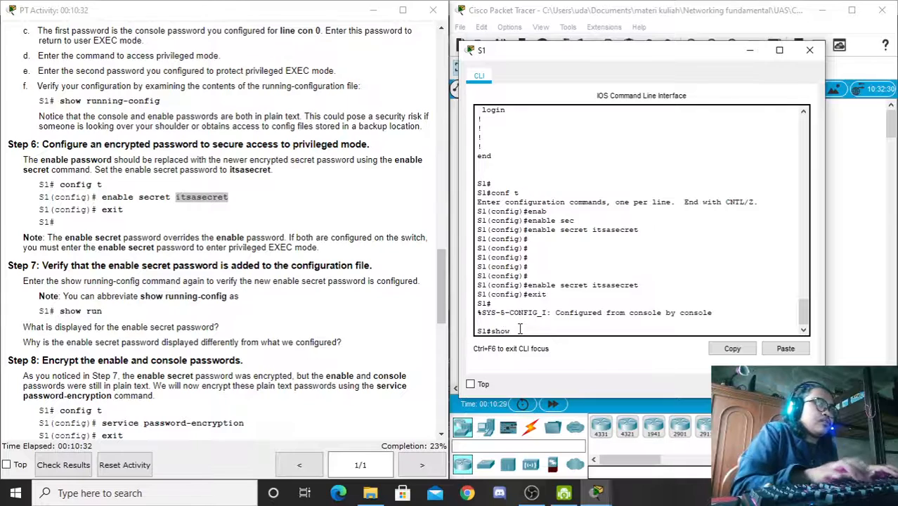
pyautogui.write(' run')
pyautogui.press('Return')
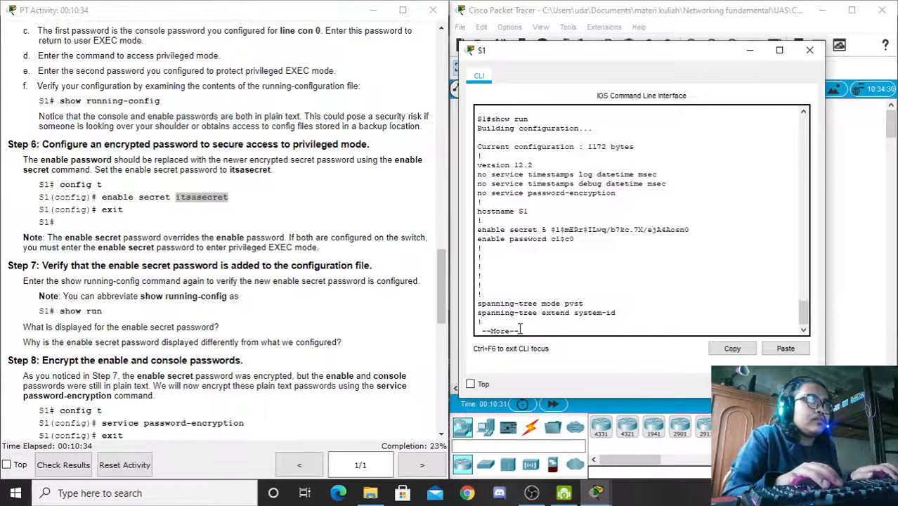
pyautogui.moveTo(691, 230); pyautogui.dragTo(551, 239)
pyautogui.moveTo(647, 230); pyautogui.dragTo(553, 240)
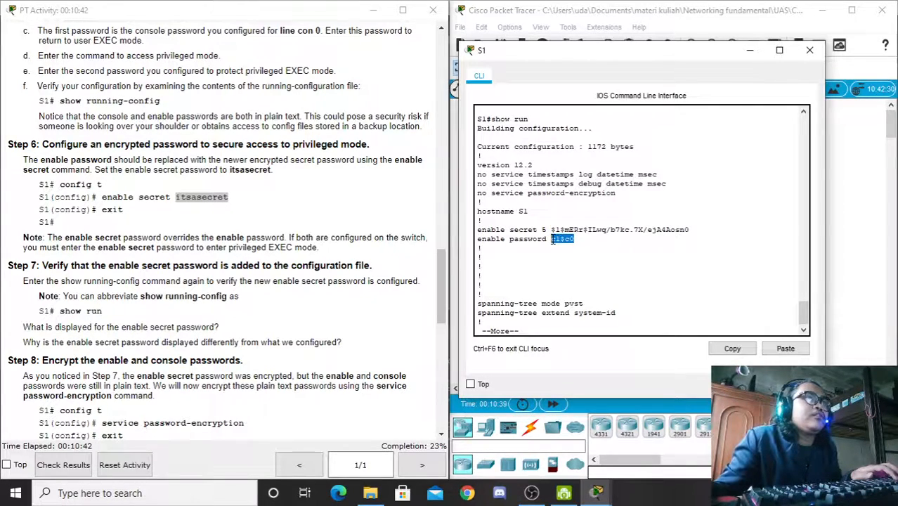
pyautogui.press('space')
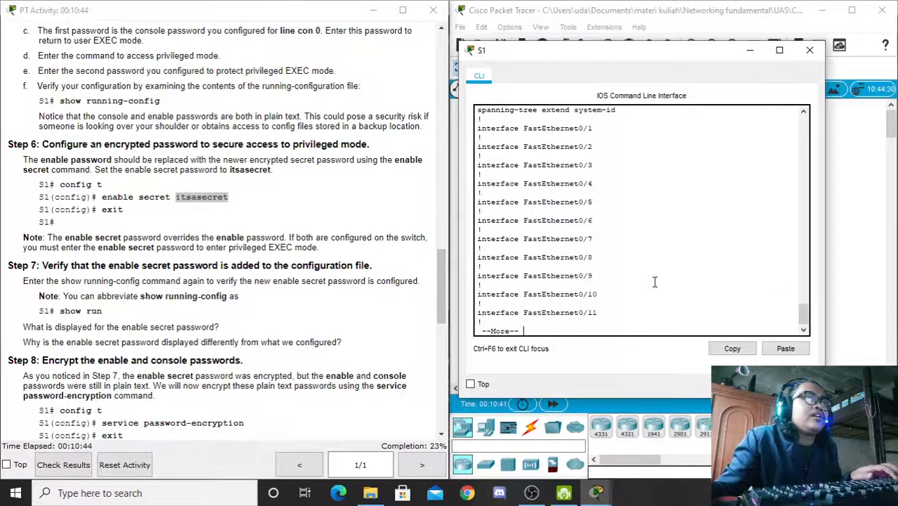
pyautogui.hotkey('ctrl', 'c')
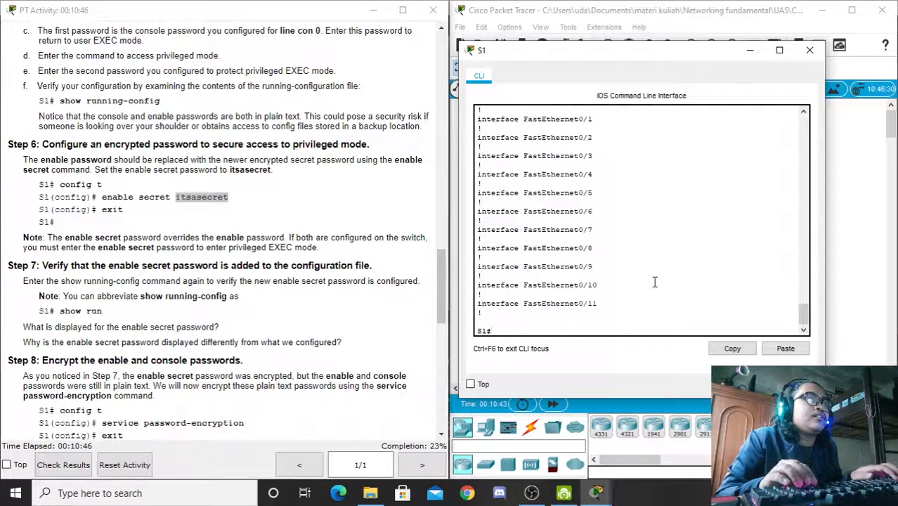
# Step: Rerun show run and page to the end, checking the console line password
pyautogui.write('show run')
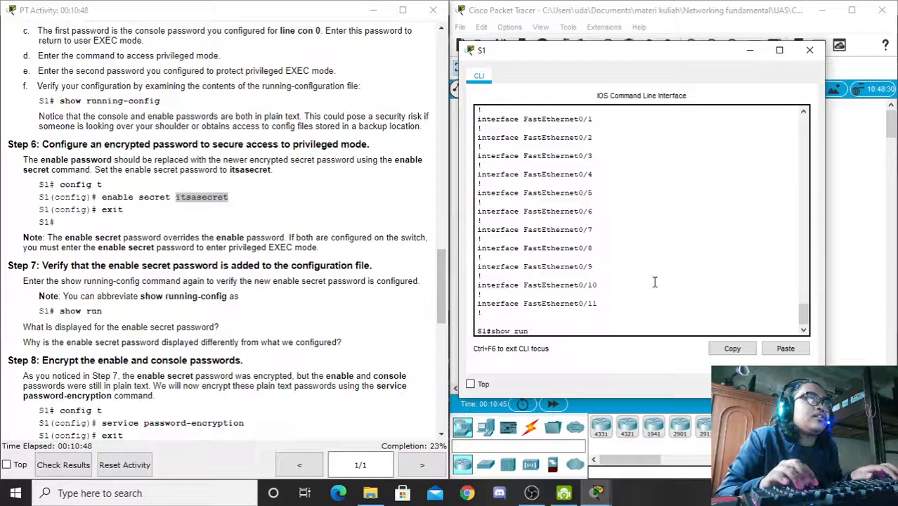
pyautogui.press('BackSpace')
pyautogui.press('BackSpace')
pyautogui.press('BackSpace')
pyautogui.press('BackSpace')
pyautogui.press('BackSpace')
pyautogui.press('BackSpace')
pyautogui.press('BackSpace')
pyautogui.press('BackSpace')
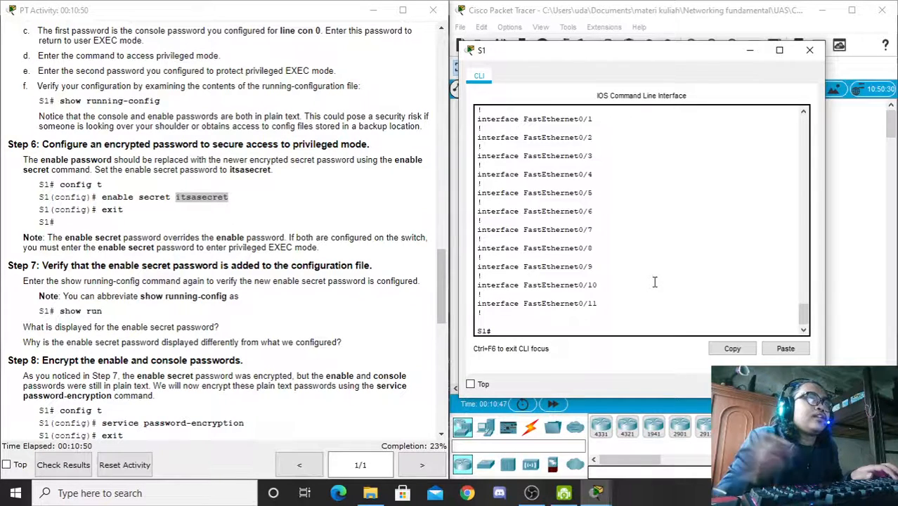
pyautogui.moveTo(804, 307); pyautogui.dragTo(812, 341)
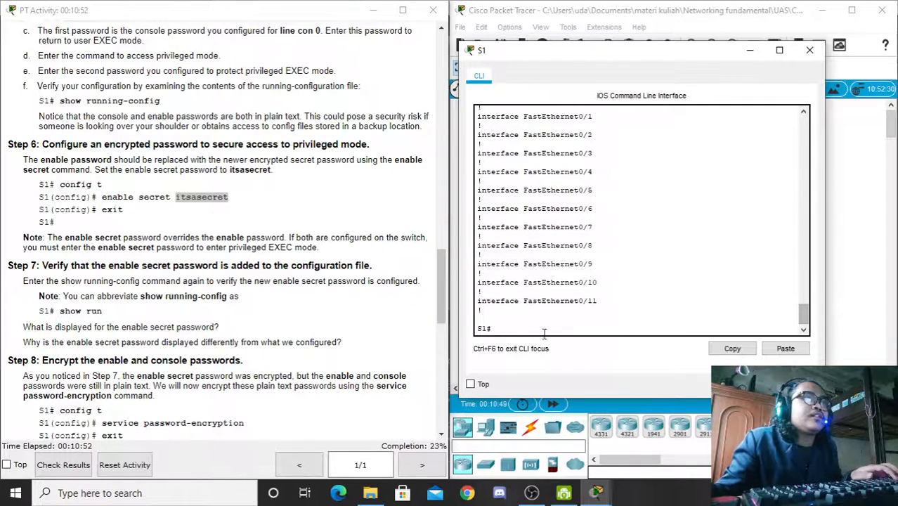
pyautogui.click(521, 328)
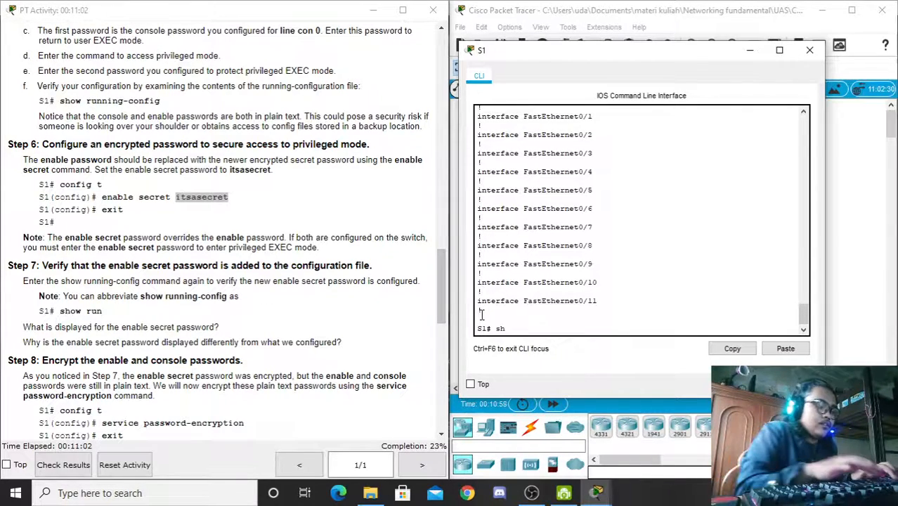
pyautogui.write('ow run')
pyautogui.press('Return')
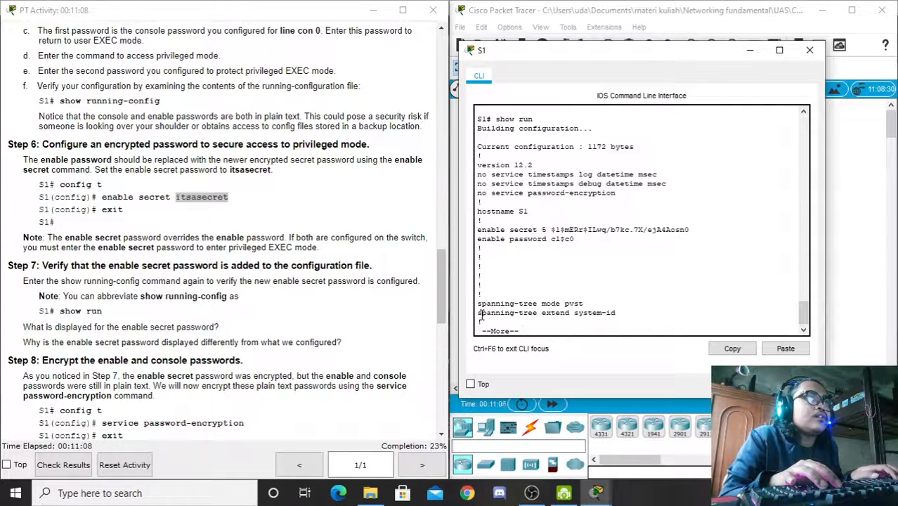
pyautogui.press('space')
pyautogui.press('space')
pyautogui.press('space')
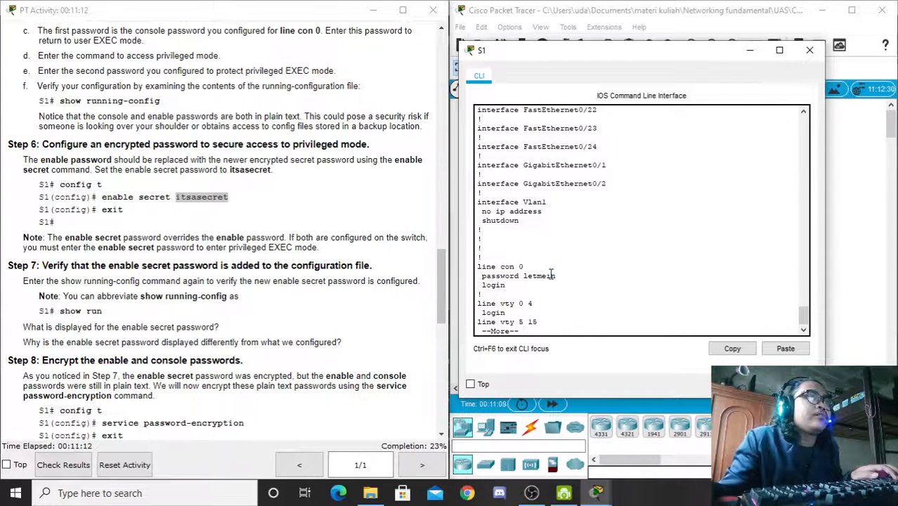
pyautogui.moveTo(555, 276); pyautogui.dragTo(524, 276)
pyautogui.press('space')
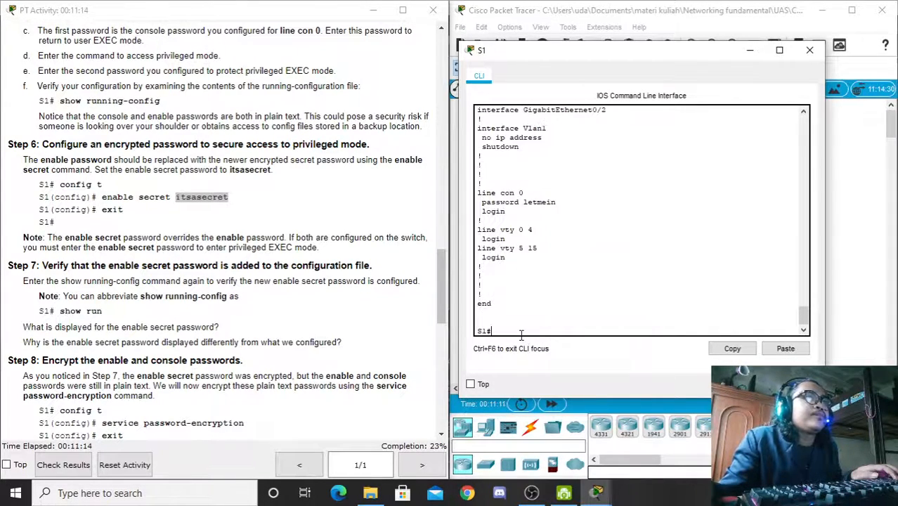
pyautogui.press('Return')
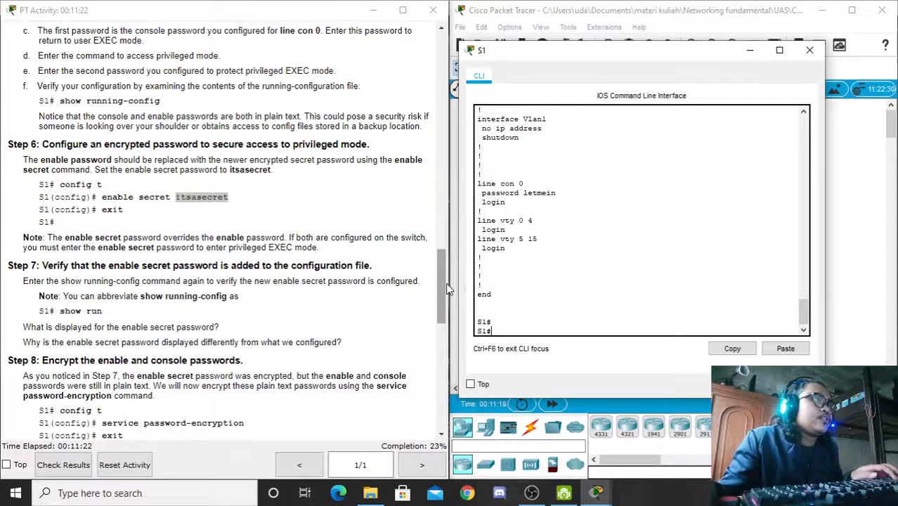
pyautogui.moveTo(441, 280); pyautogui.dragTo(440, 310)
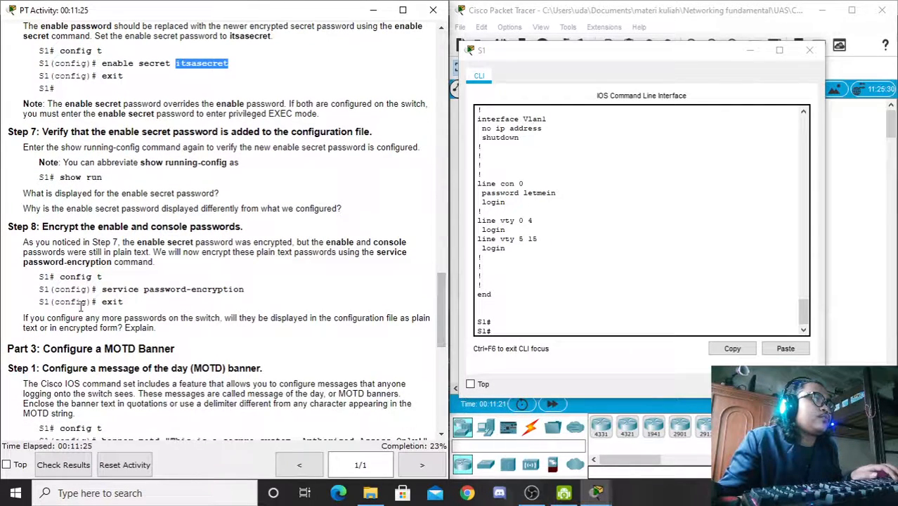
# Step: Apply service password-encryption in S1's global configuration, then exit to S1#
pyautogui.click(497, 332)
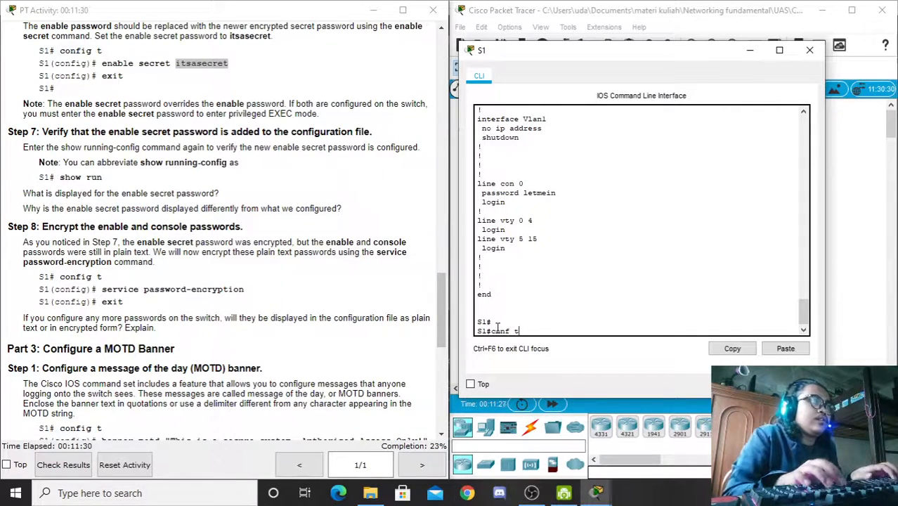
pyautogui.write('conf t')
pyautogui.press('Return')
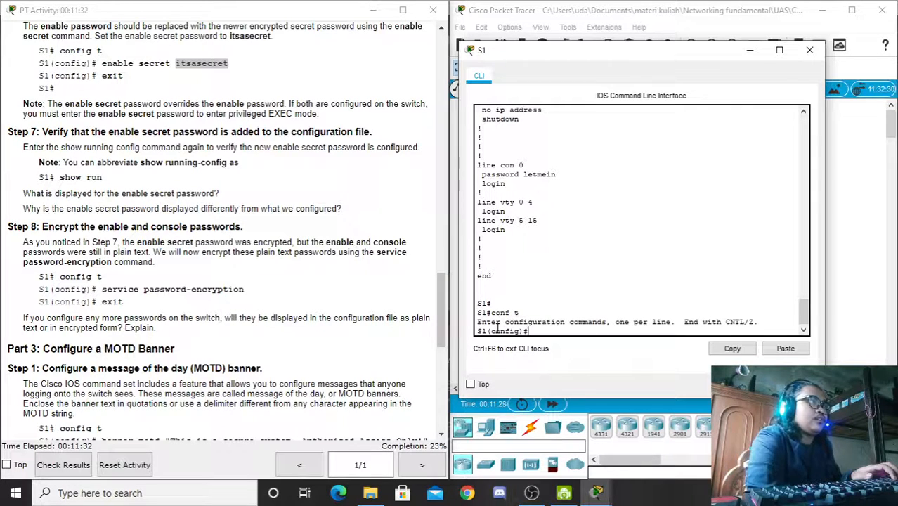
pyautogui.write('ser')
pyautogui.press('Tab')
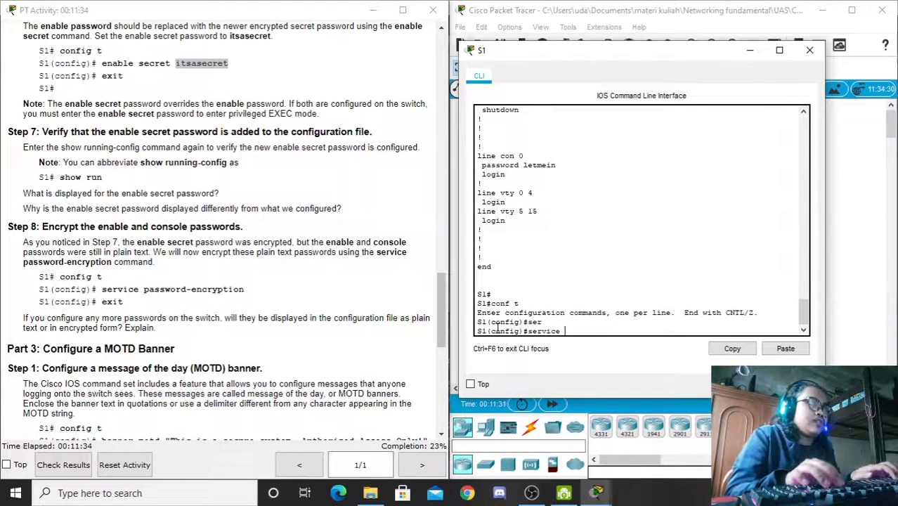
pyautogui.write('pas')
pyautogui.press('Tab')
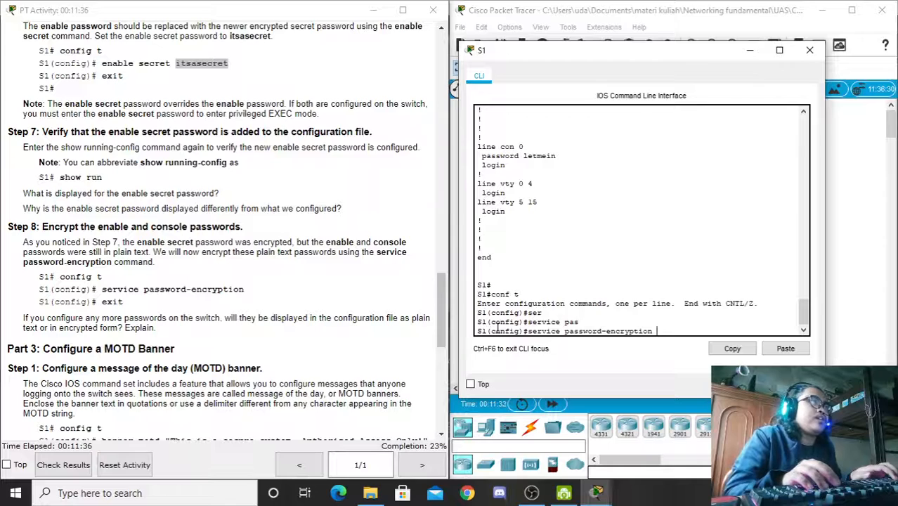
pyautogui.press('Return')
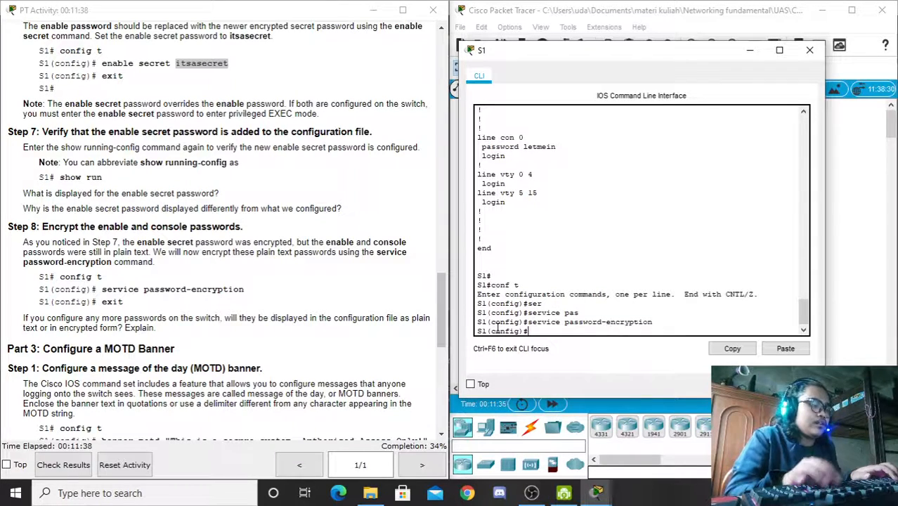
pyautogui.write('exit')
pyautogui.press('Return')
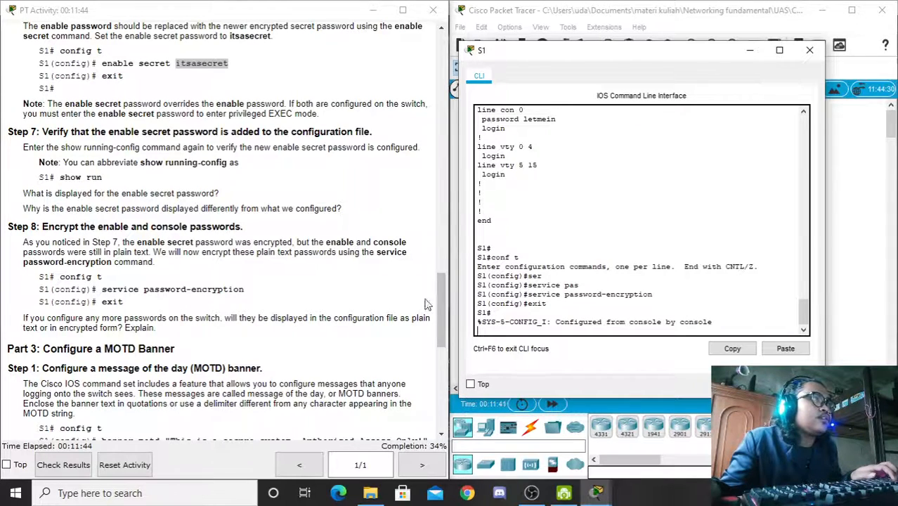
pyautogui.press('Return')
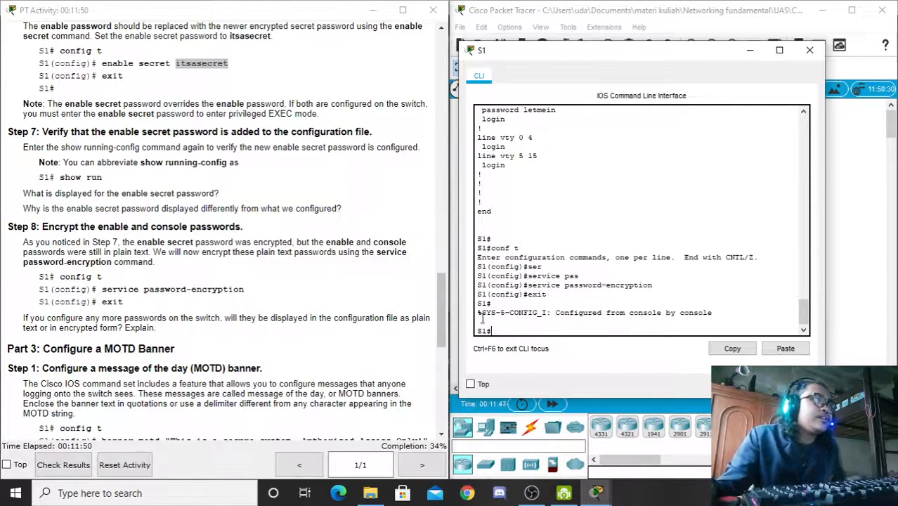
pyautogui.moveTo(440, 295); pyautogui.dragTo(439, 277)
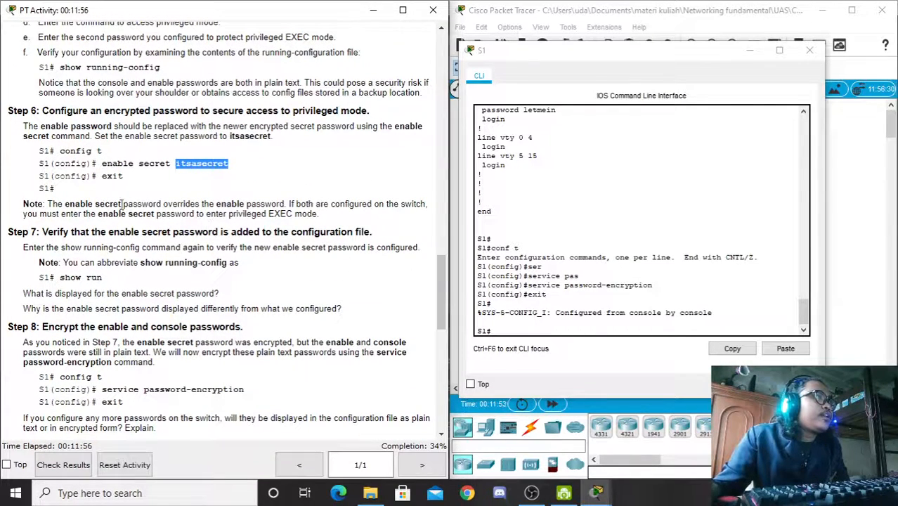
pyautogui.moveTo(46, 204); pyautogui.dragTo(311, 204)
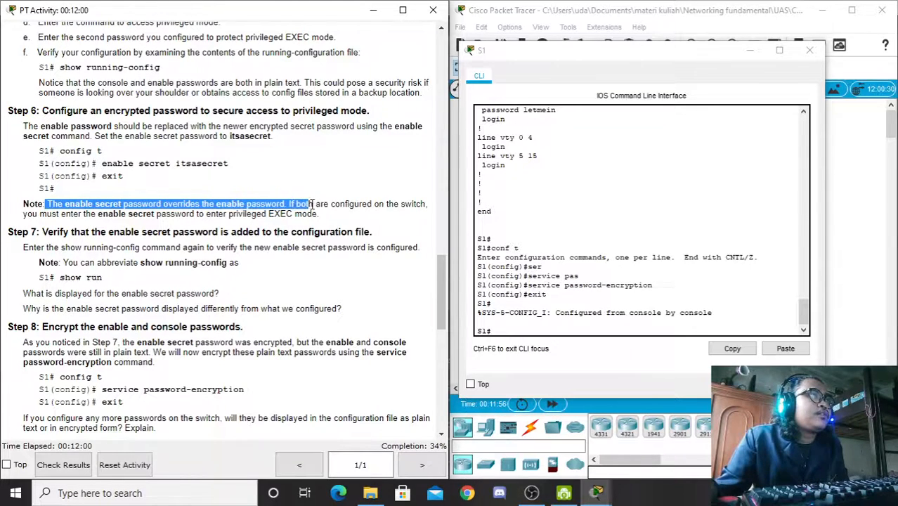
pyautogui.click(170, 205)
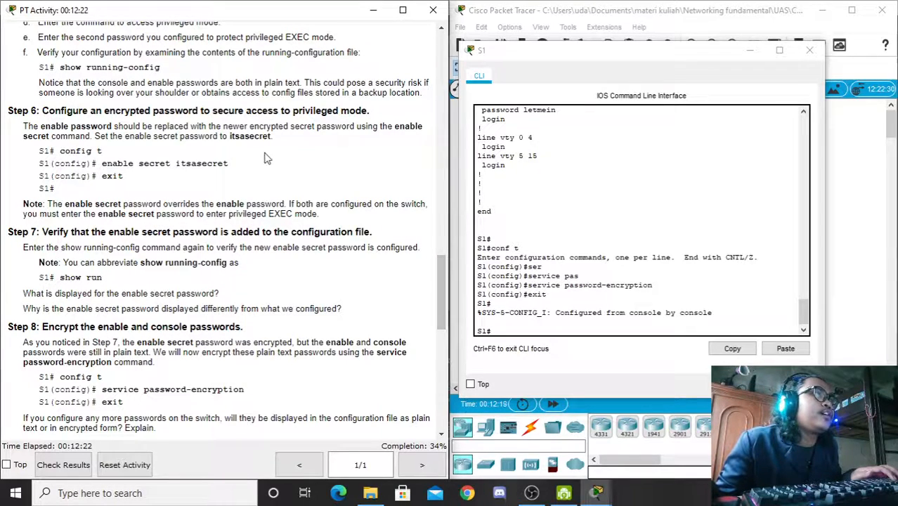
pyautogui.moveTo(228, 163); pyautogui.dragTo(176, 163)
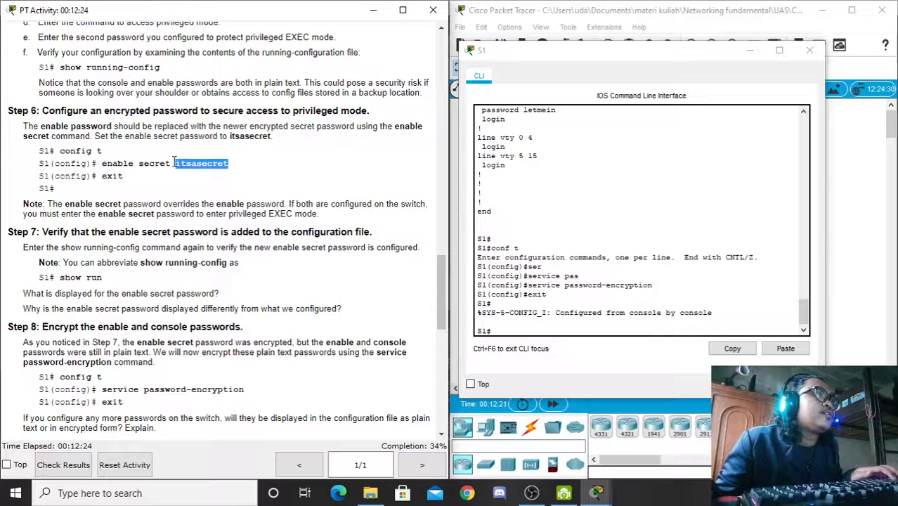
pyautogui.moveTo(444, 281); pyautogui.dragTo(440, 302)
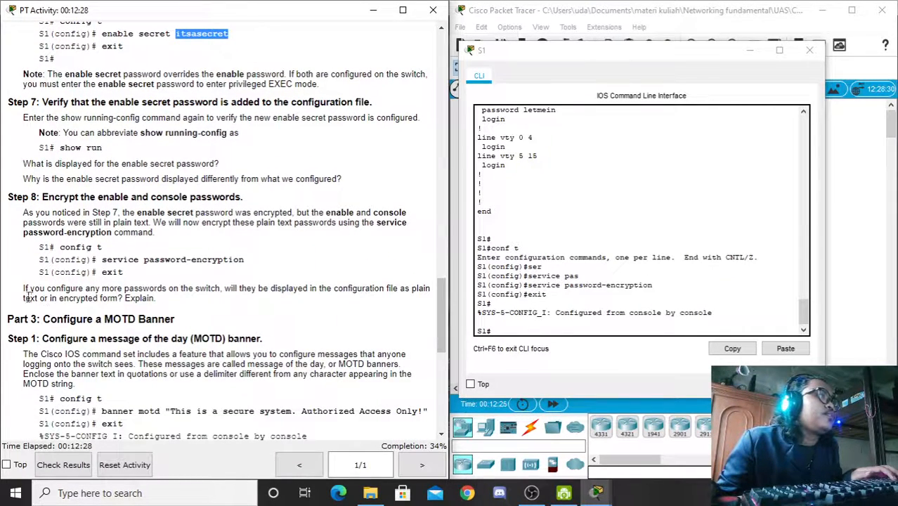
pyautogui.moveTo(23, 289); pyautogui.dragTo(171, 302)
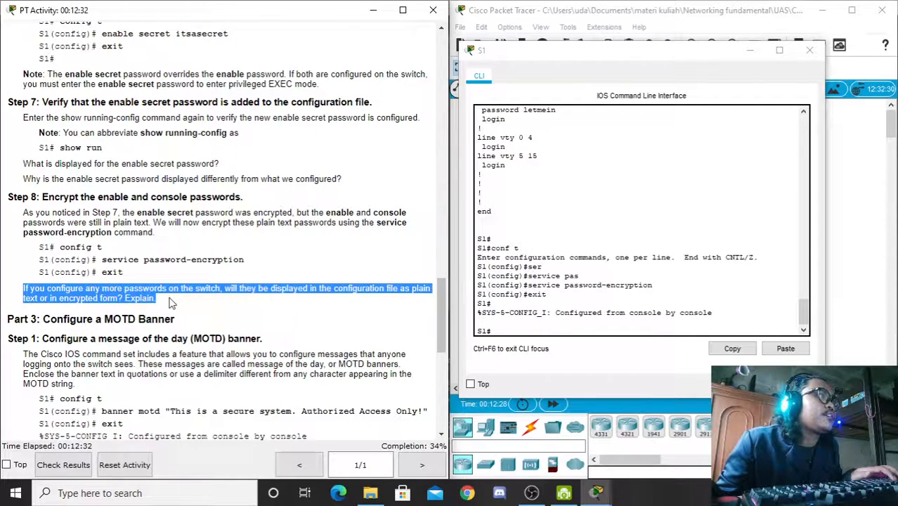
pyautogui.click(153, 293)
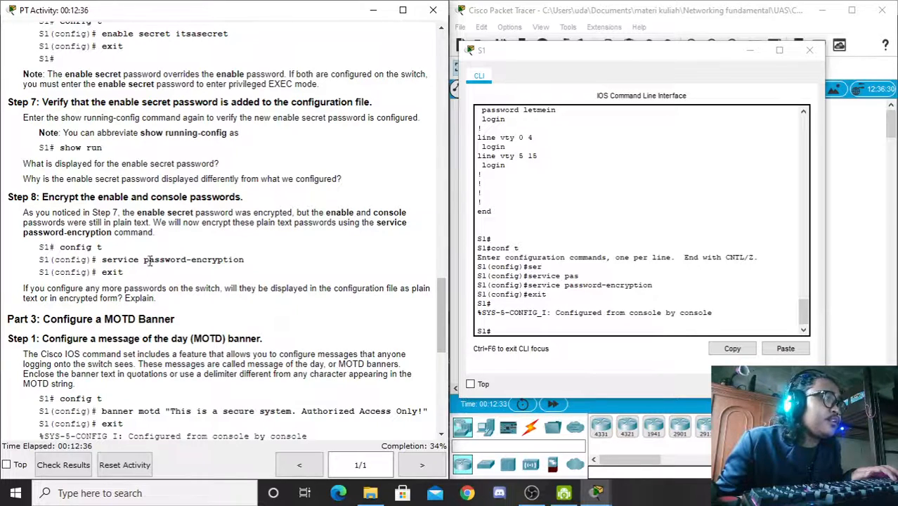
pyautogui.moveTo(33, 289); pyautogui.dragTo(232, 260)
pyautogui.moveTo(437, 309); pyautogui.dragTo(442, 321)
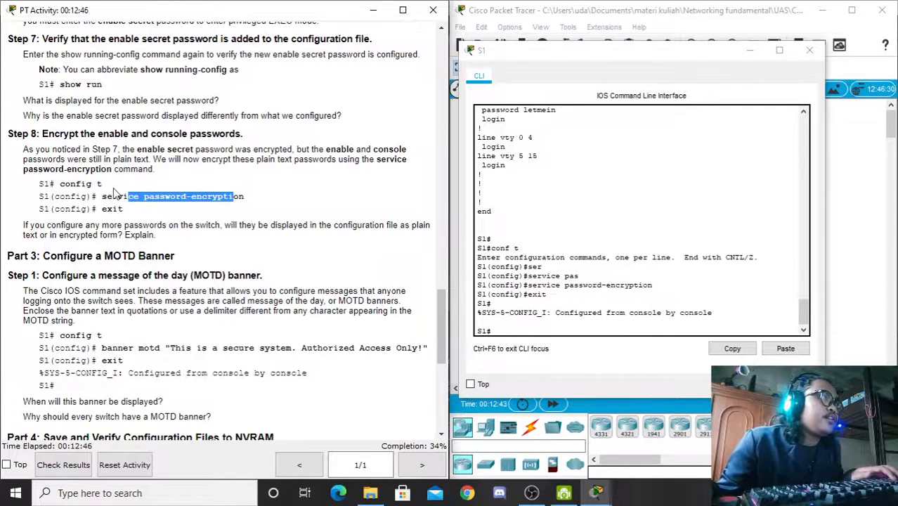
# Step: Run show run and check the hashed enable secret, encrypted enable password and console password
pyautogui.click(505, 330)
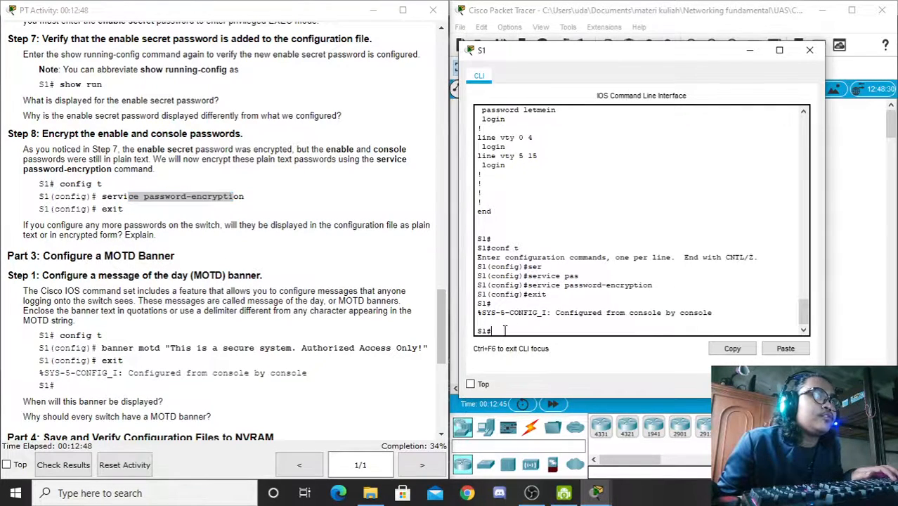
pyautogui.write('sh')
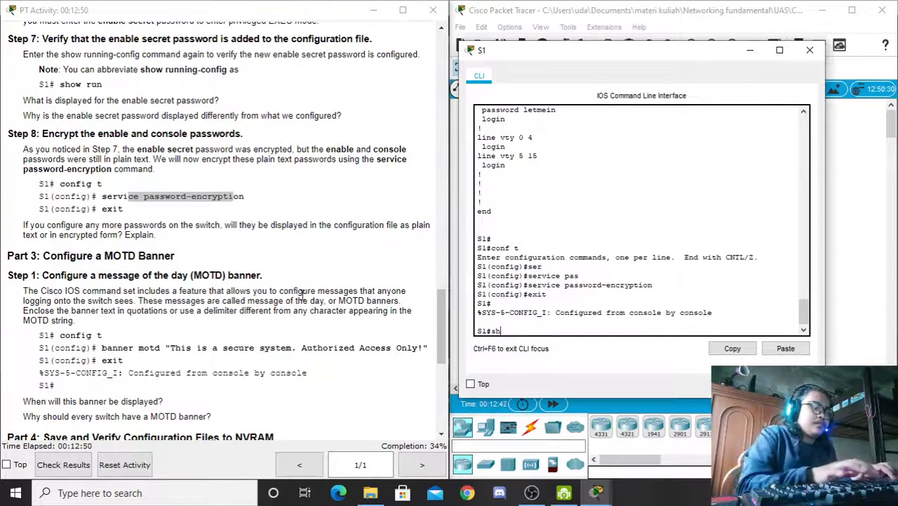
pyautogui.write('ow run')
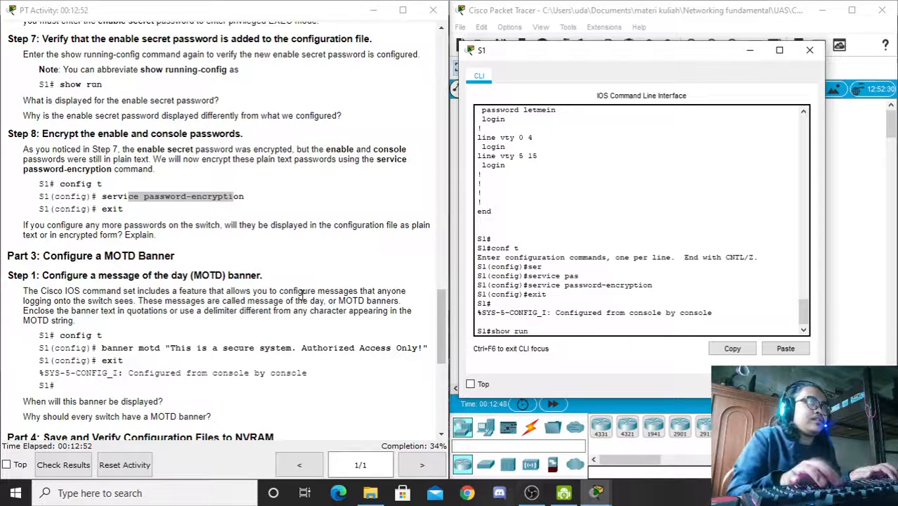
pyautogui.press('Return')
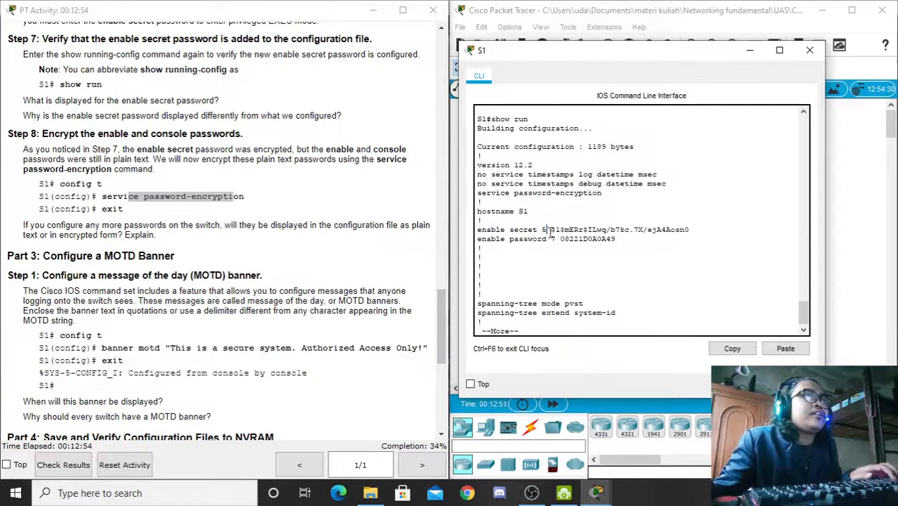
pyautogui.moveTo(546, 229); pyautogui.dragTo(691, 229)
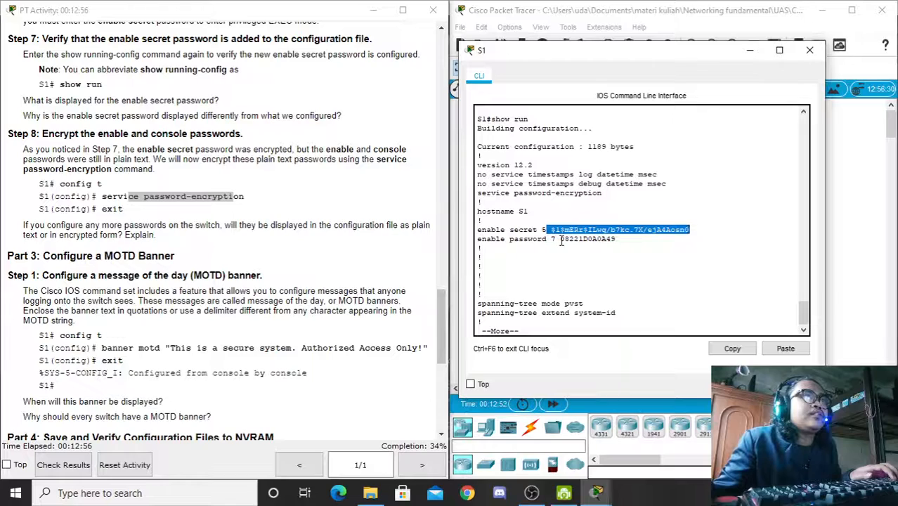
pyautogui.click(571, 228)
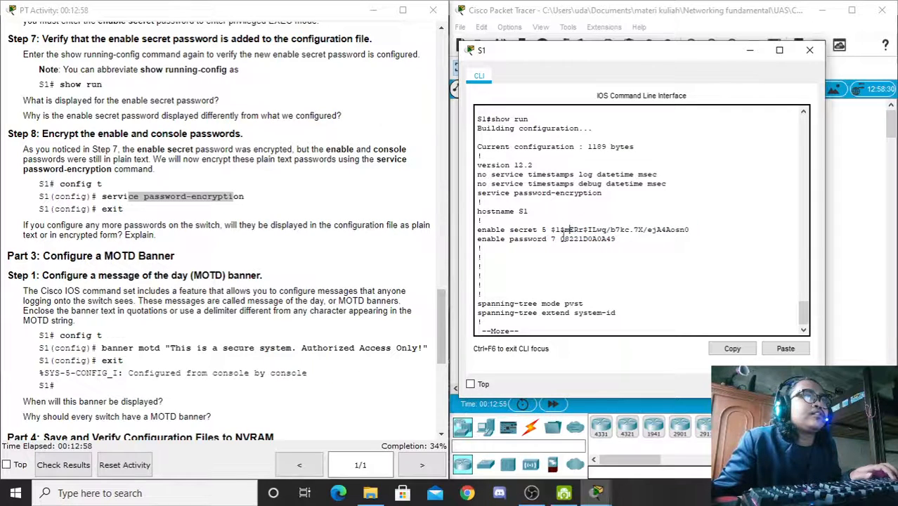
pyautogui.moveTo(561, 239); pyautogui.dragTo(625, 239)
pyautogui.press('space')
pyautogui.press('space')
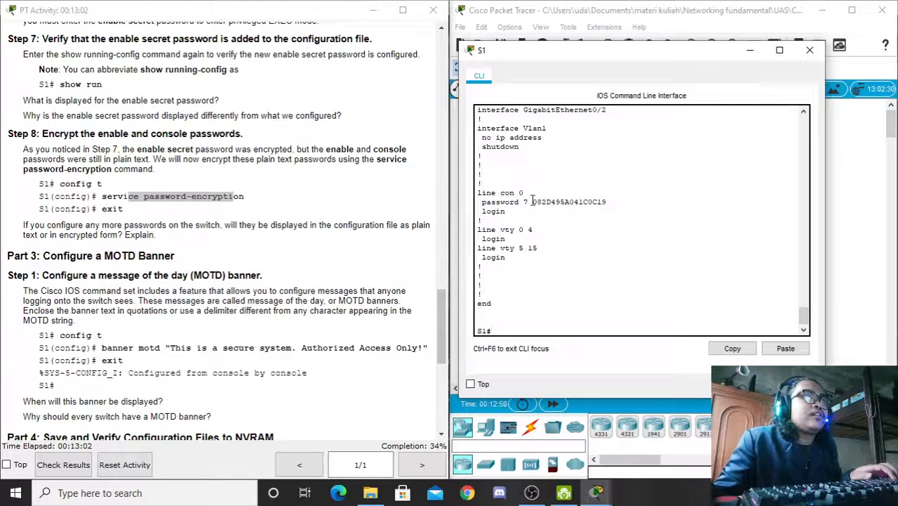
pyautogui.moveTo(532, 202); pyautogui.dragTo(607, 203)
pyautogui.click(503, 330)
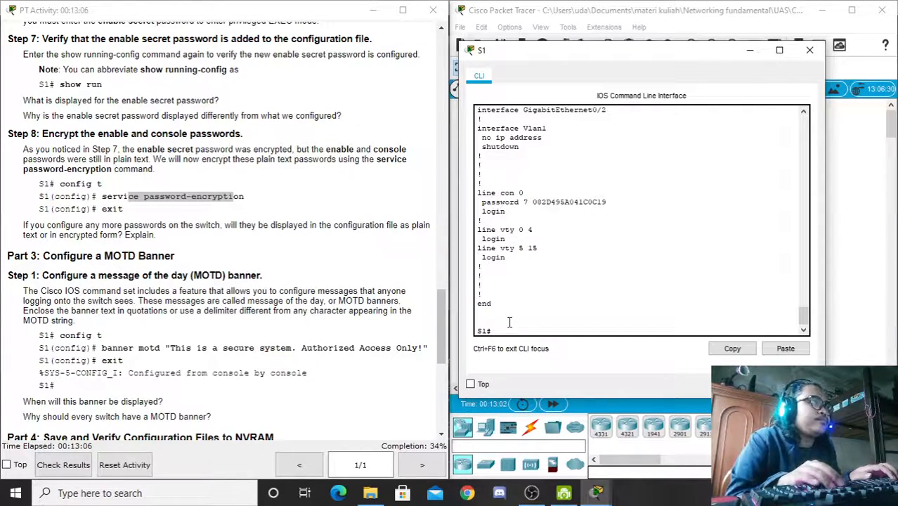
pyautogui.press('Return')
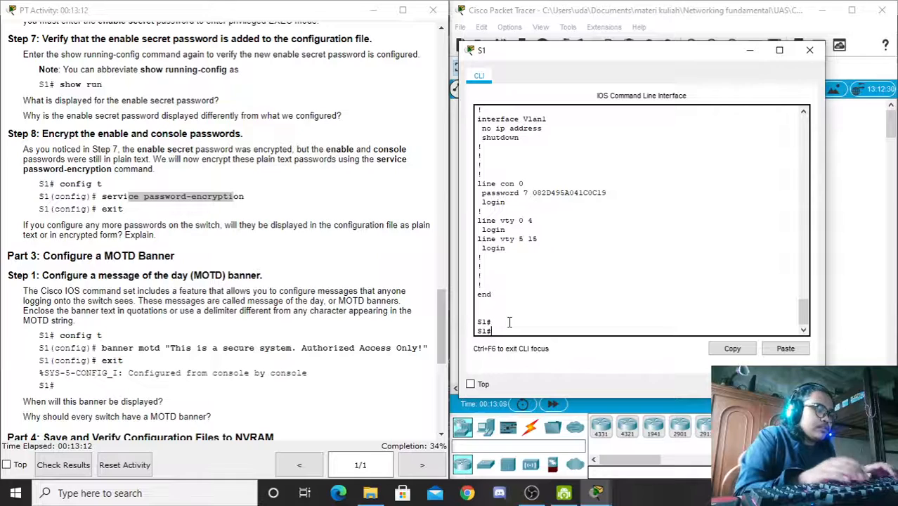
# Step: Set banner motd to 'This is a secure system. Authorized Access Only!' using $ delimiters
pyautogui.write('conf t')
pyautogui.press('Return')
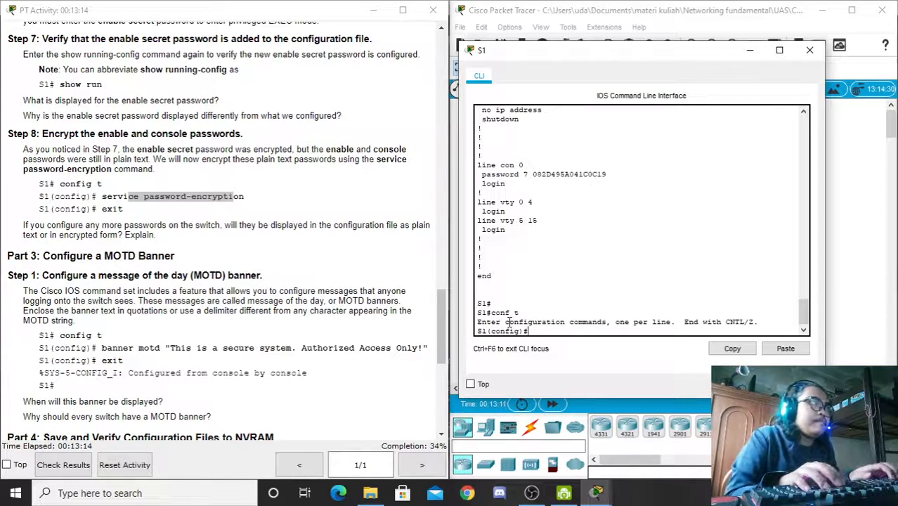
pyautogui.write('ban')
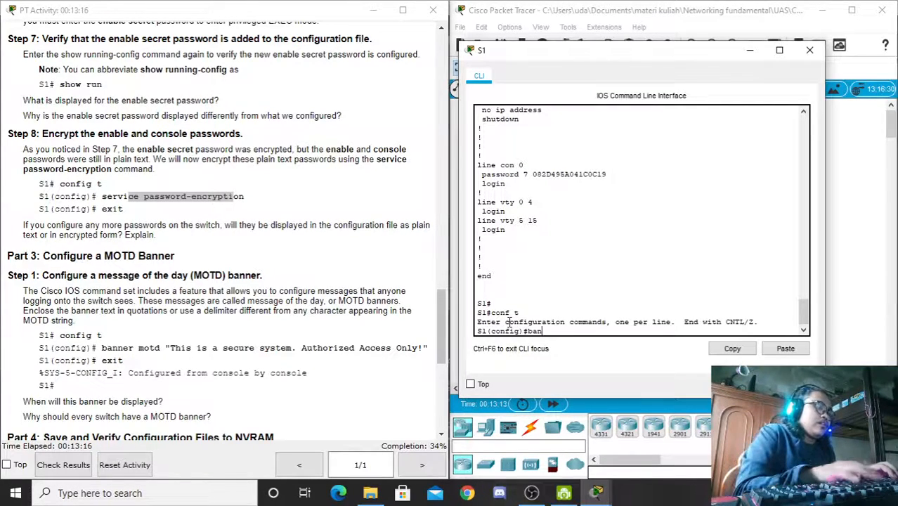
pyautogui.write('ner m')
pyautogui.press('Tab')
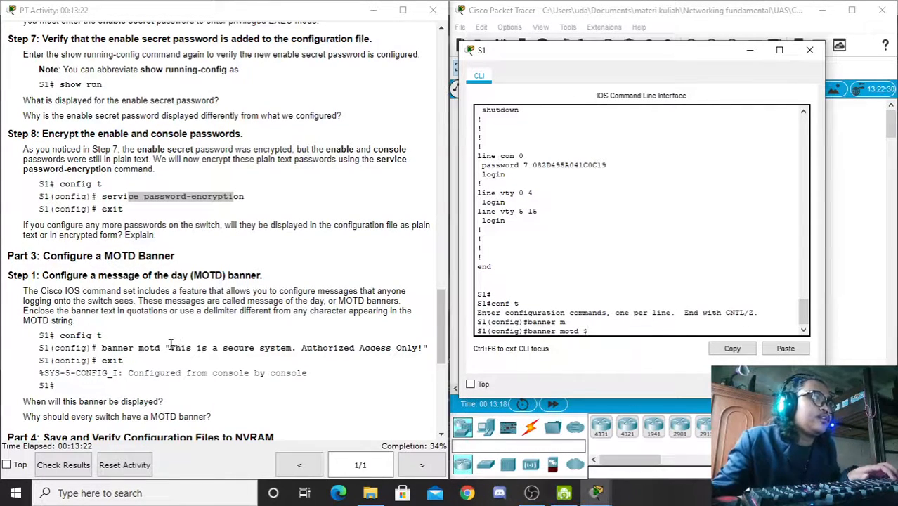
pyautogui.moveTo(164, 348); pyautogui.dragTo(173, 350)
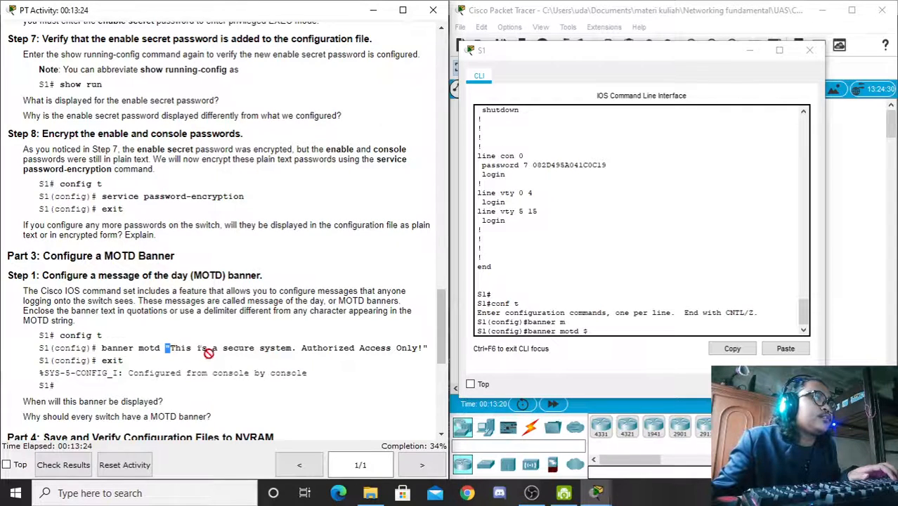
pyautogui.click(201, 349)
pyautogui.moveTo(171, 348); pyautogui.dragTo(426, 348)
pyautogui.hotkey('ctrl', 'c')
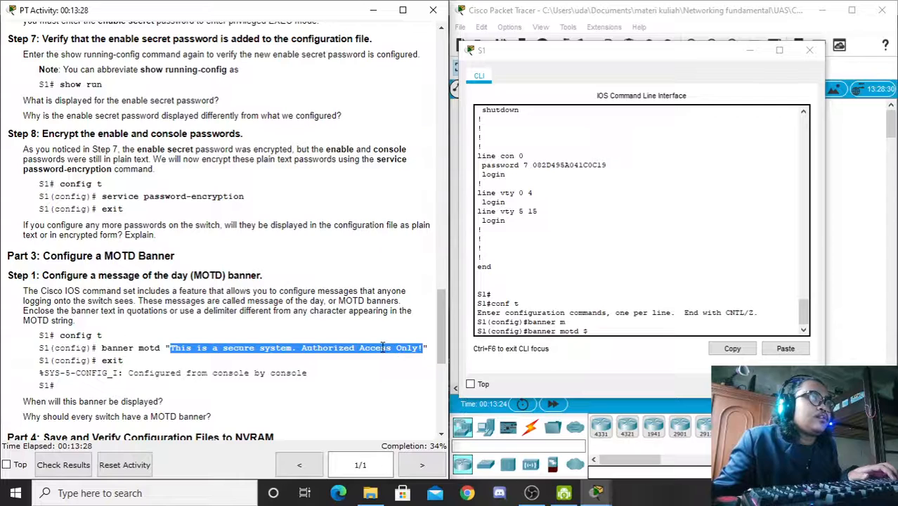
pyautogui.click(606, 334)
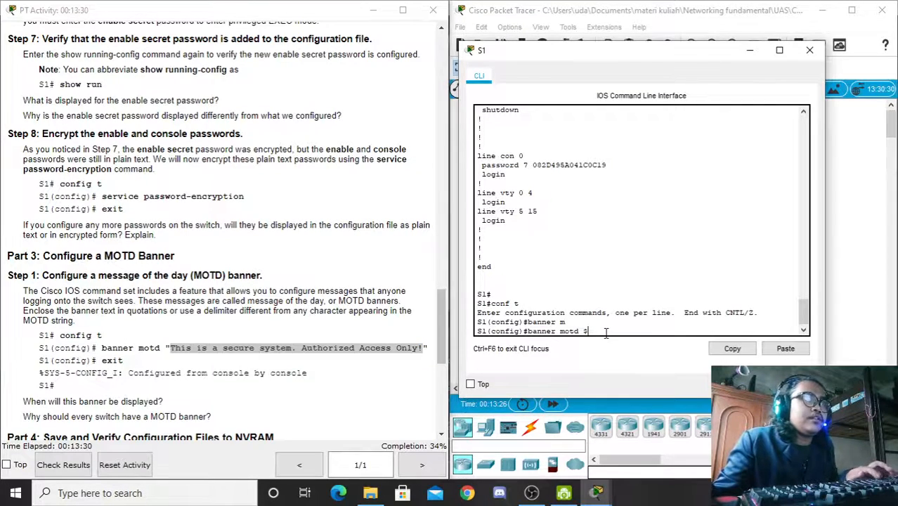
pyautogui.rightClick(605, 333)
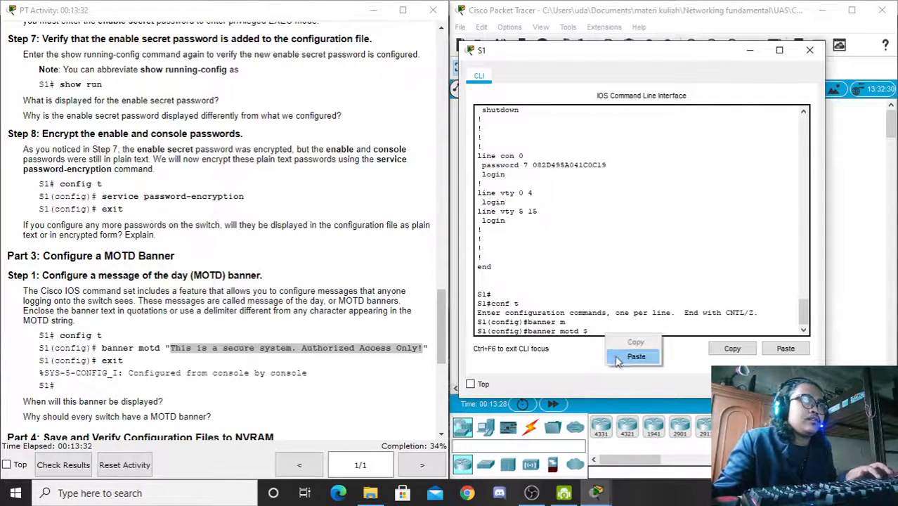
pyautogui.click(608, 354)
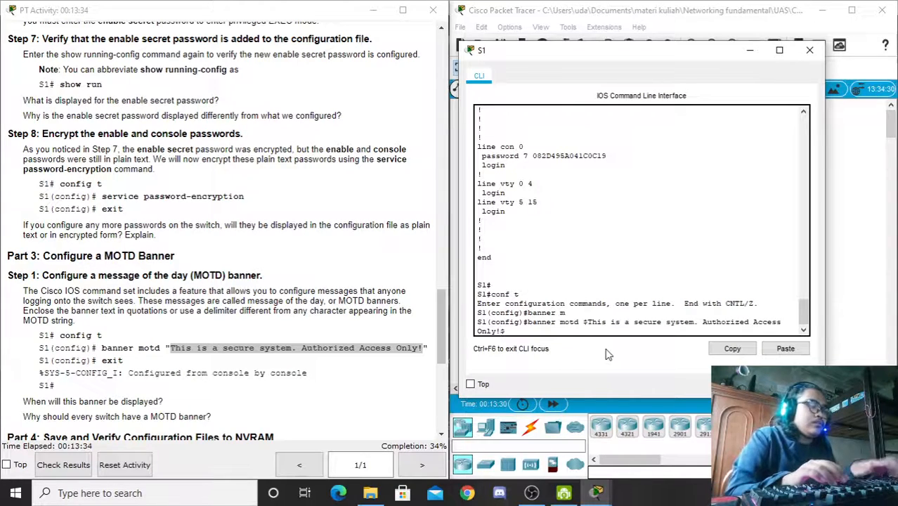
pyautogui.write('$')
pyautogui.press('Return')
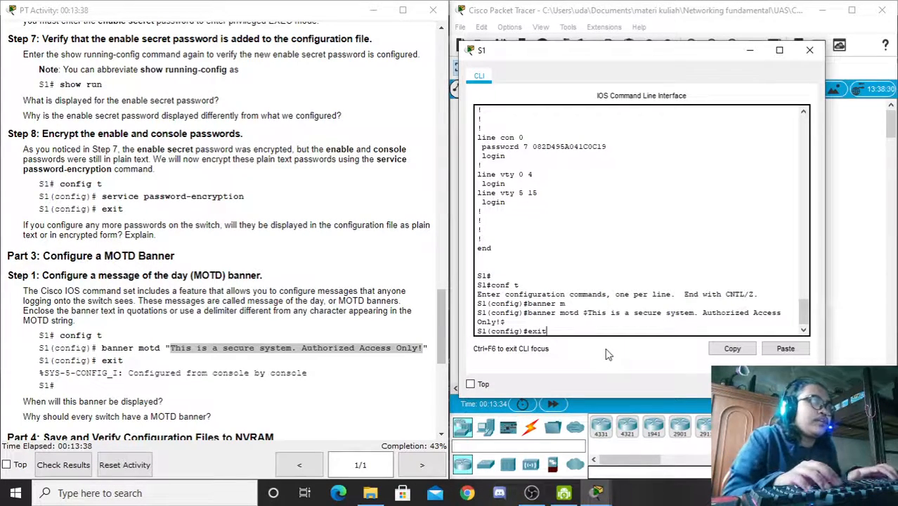
# Step: Exit to S1# and read the lab question about when the banner appears
pyautogui.write('exit')
pyautogui.press('Return')
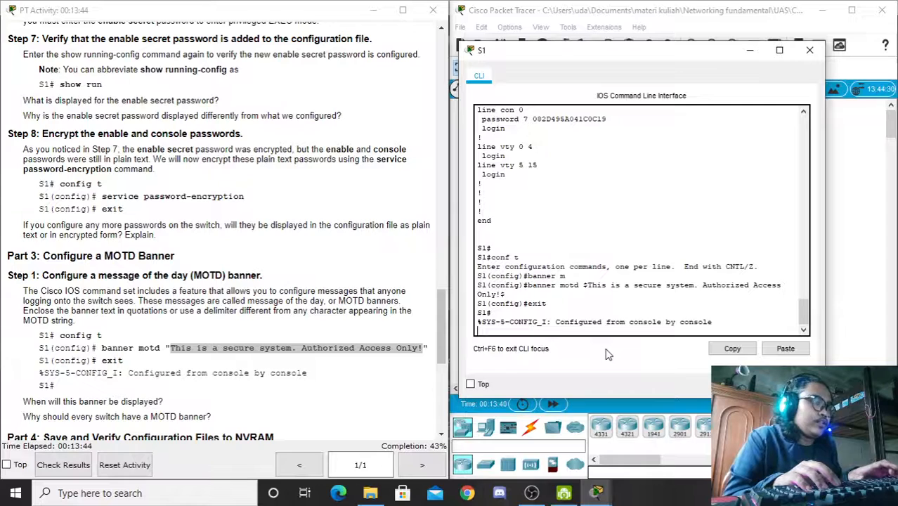
pyautogui.press('Return')
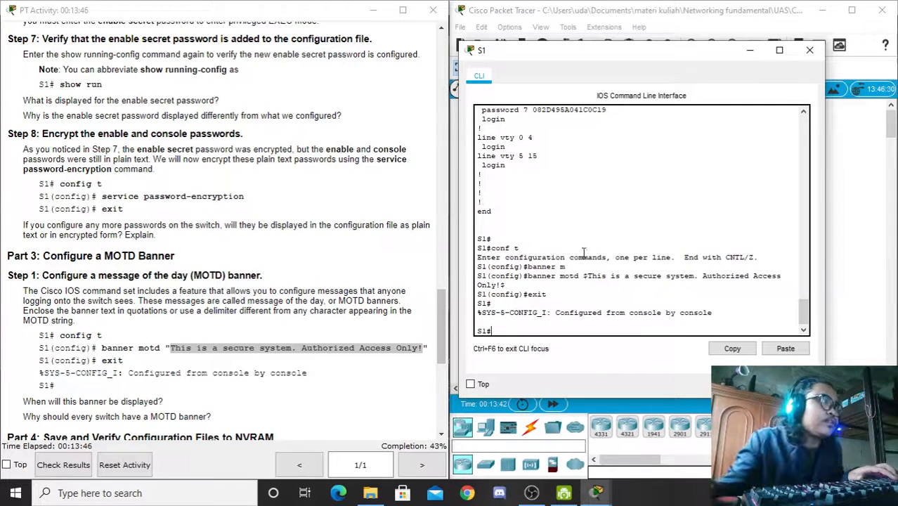
pyautogui.moveTo(23, 402); pyautogui.dragTo(163, 402)
pyautogui.click(163, 401)
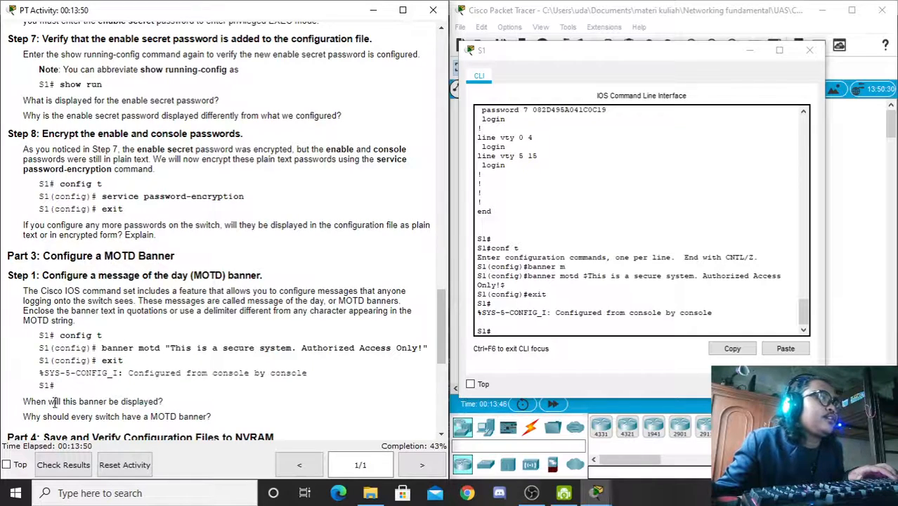
pyautogui.moveTo(26, 401); pyautogui.dragTo(153, 400)
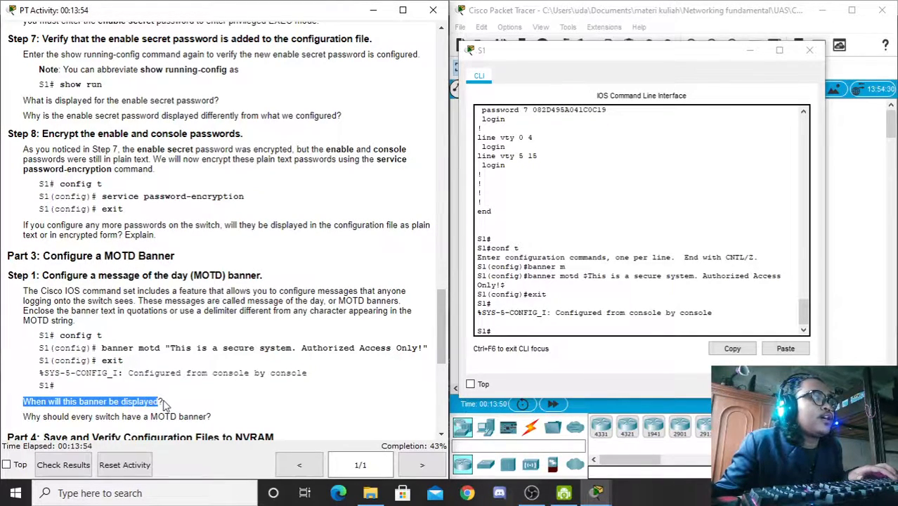
pyautogui.click(163, 403)
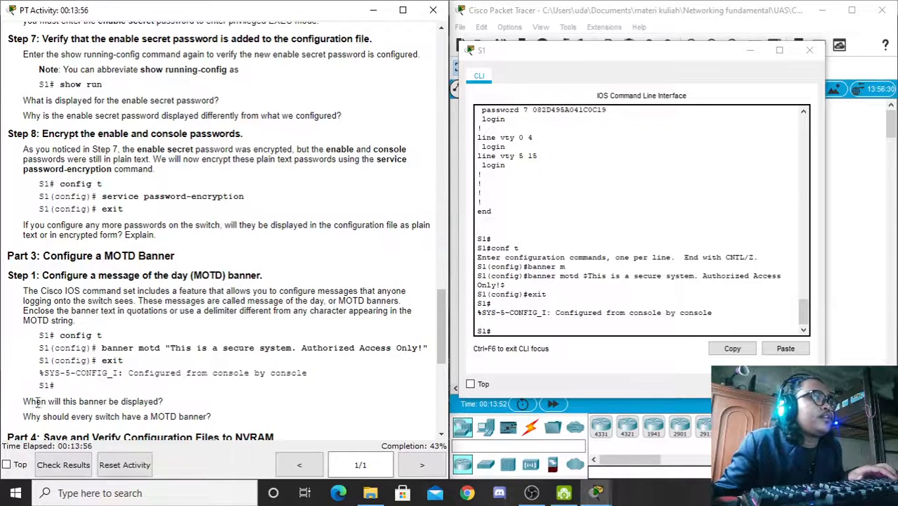
pyautogui.click(492, 344)
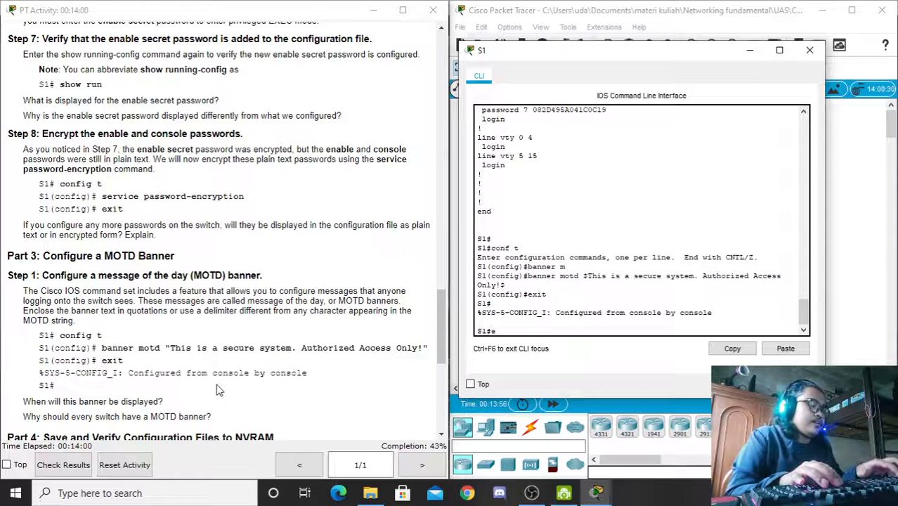
# Step: Log out of S1 and back in with the console and enable passwords, noting the banner
pyautogui.write('exit')
pyautogui.press('Return')
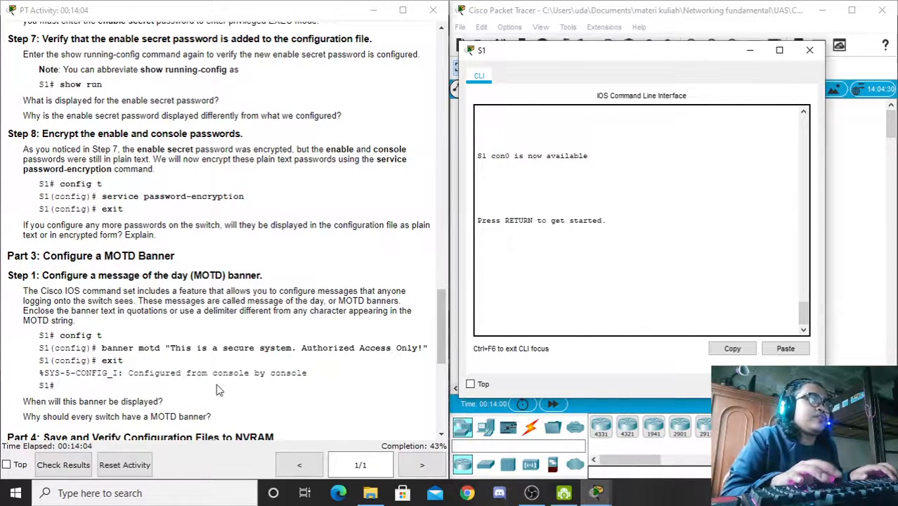
pyautogui.press('Return')
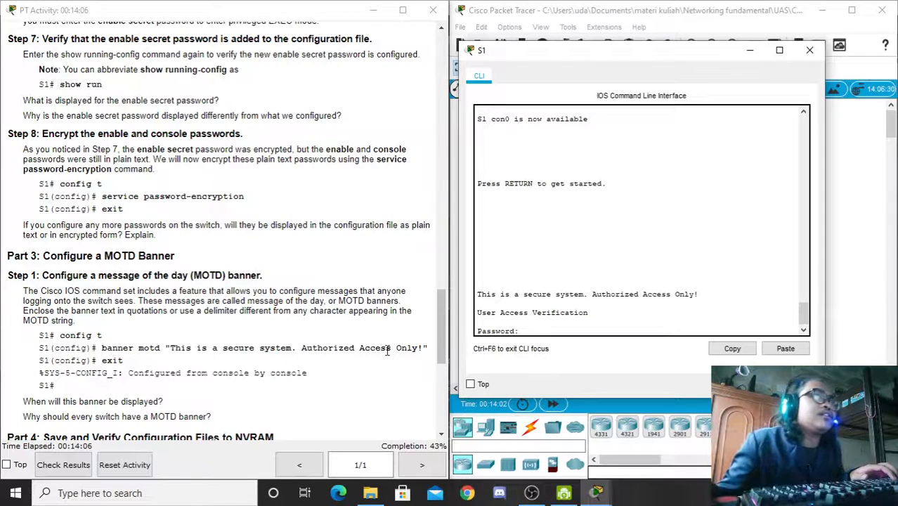
pyautogui.click(804, 331)
pyautogui.moveTo(478, 293); pyautogui.dragTo(700, 292)
pyautogui.click(520, 328)
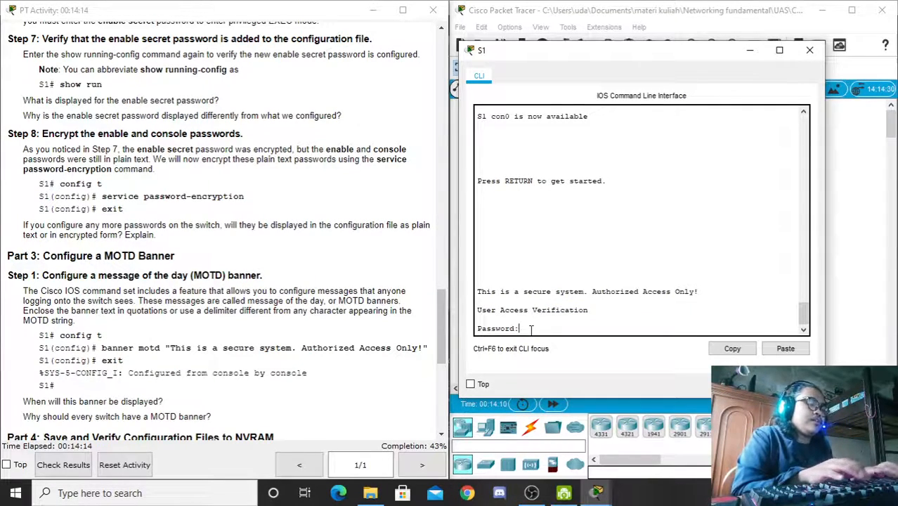
pyautogui.press('Return')
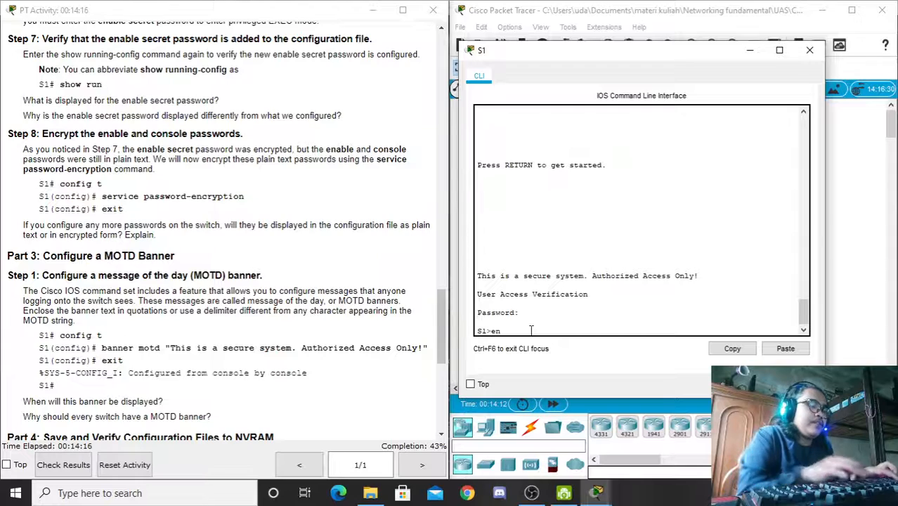
pyautogui.write('en')
pyautogui.press('Return')
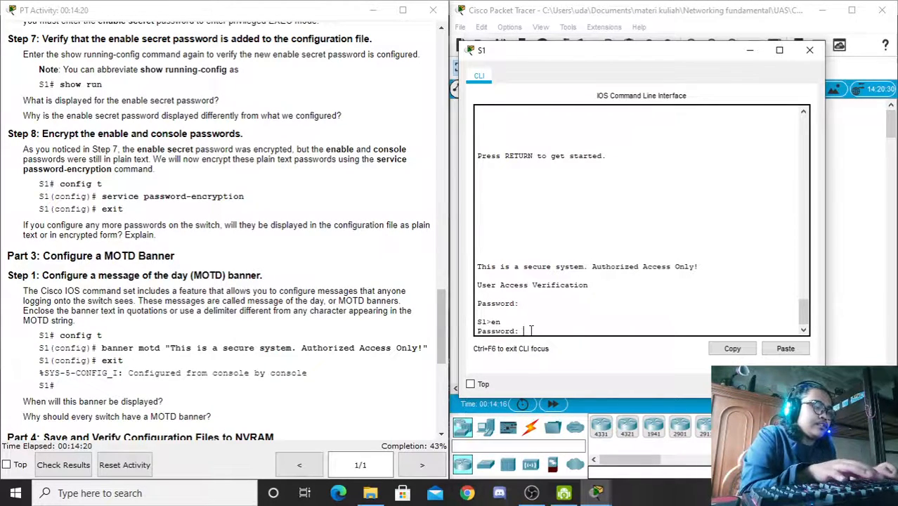
pyautogui.press('Return')
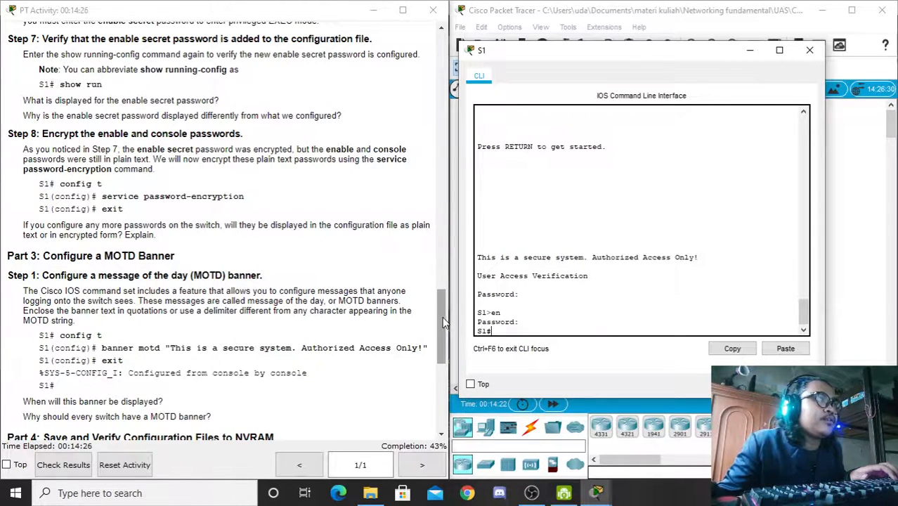
# Step: Review the 'Authorized Access Only!' MOTD banner shown in the console output
pyautogui.moveTo(442, 316); pyautogui.dragTo(441, 324)
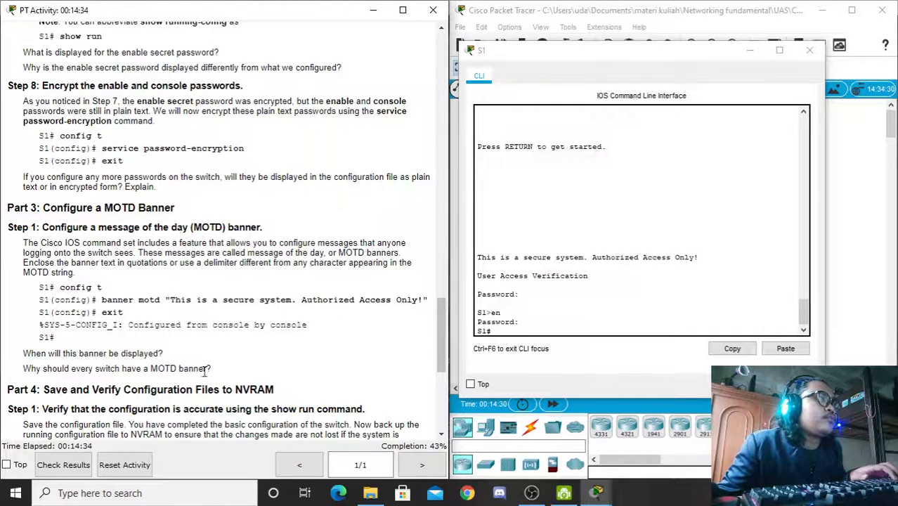
pyautogui.moveTo(445, 343); pyautogui.dragTo(444, 351)
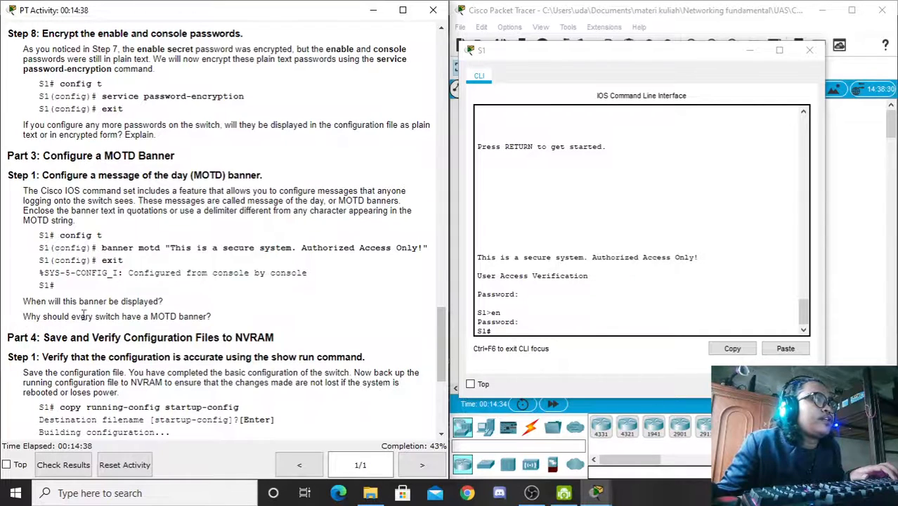
pyautogui.moveTo(477, 258); pyautogui.dragTo(602, 266)
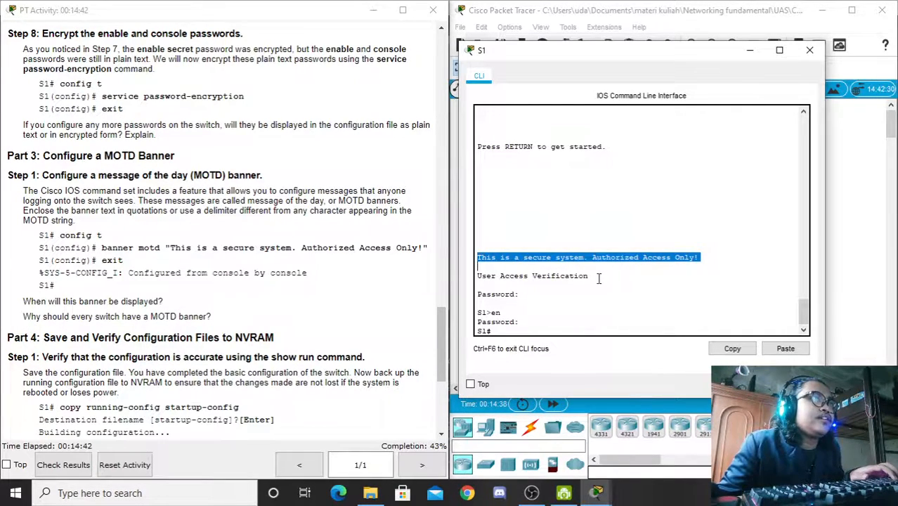
pyautogui.click(599, 278)
pyautogui.moveTo(479, 257); pyautogui.dragTo(693, 258)
pyautogui.click(602, 256)
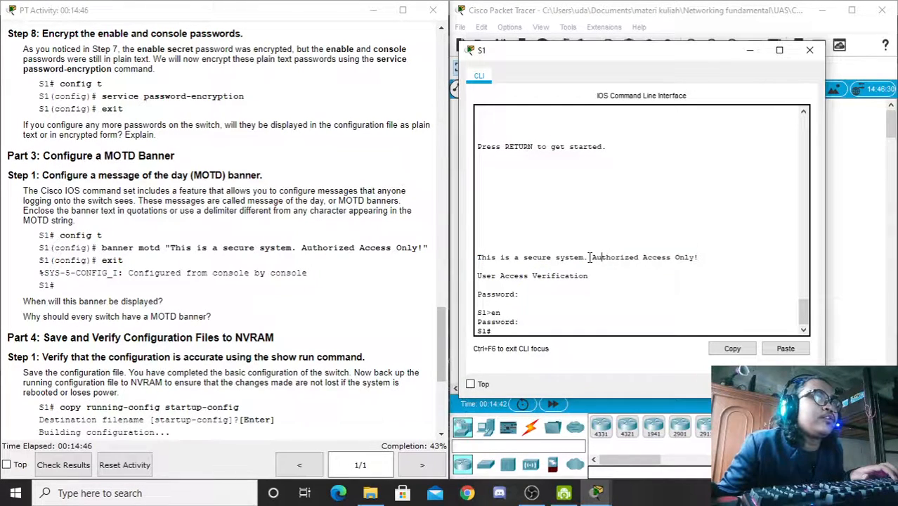
pyautogui.moveTo(590, 257); pyautogui.dragTo(698, 258)
pyautogui.click(524, 297)
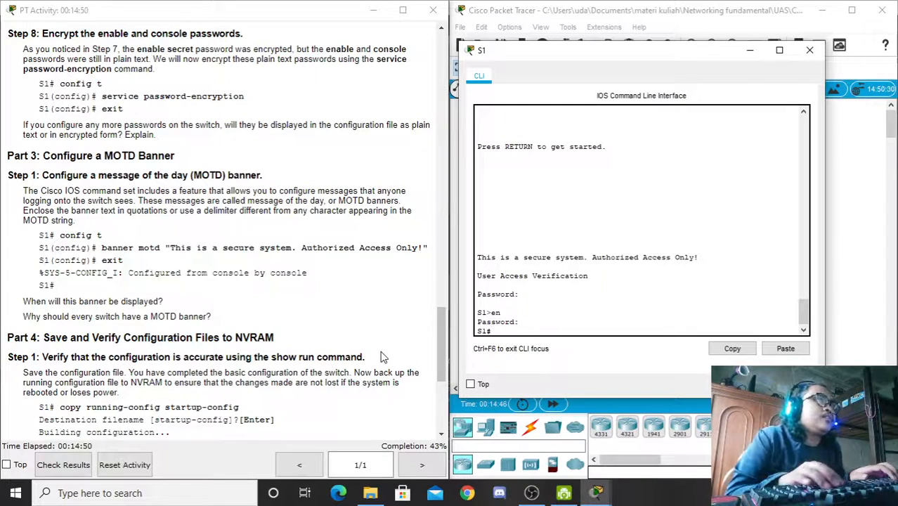
pyautogui.press('Return')
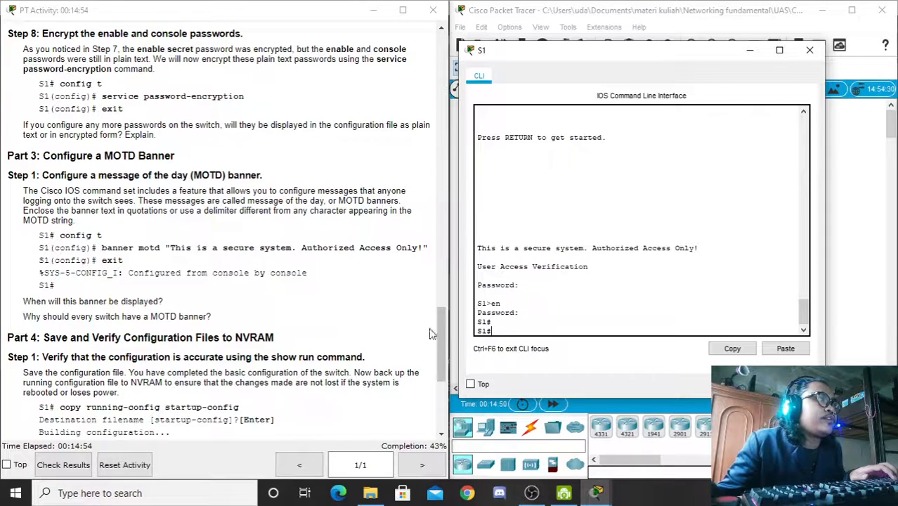
# Step: Run copy running-config startup-config and accept the default startup-config destination filename
pyautogui.scroll(-2, 431, 334)
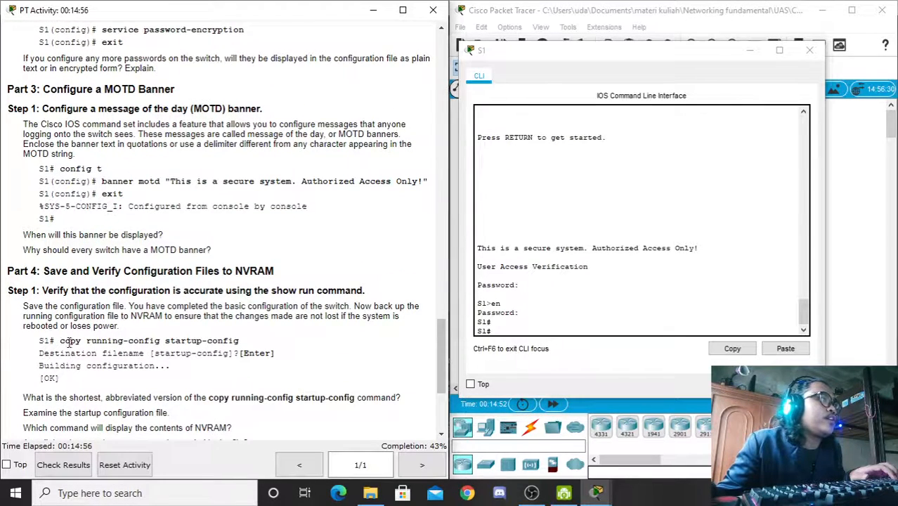
pyautogui.moveTo(61, 340); pyautogui.dragTo(245, 342)
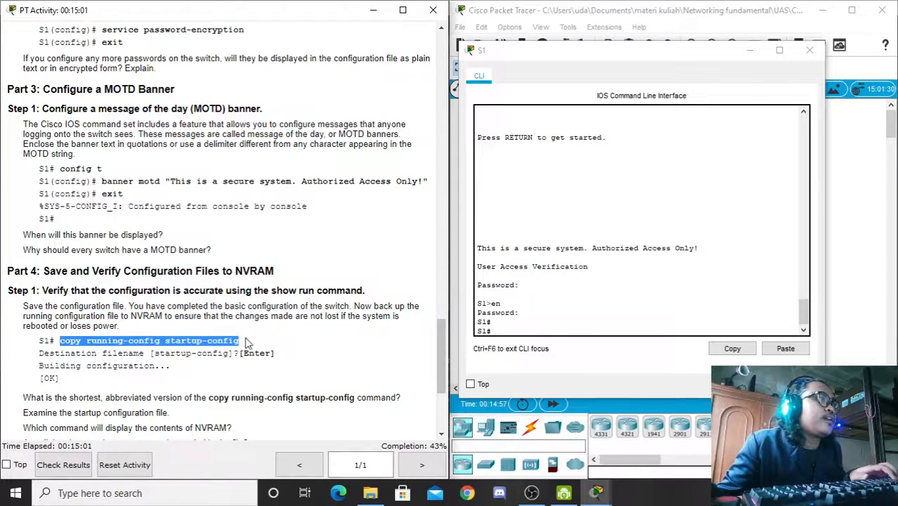
pyautogui.click(505, 329)
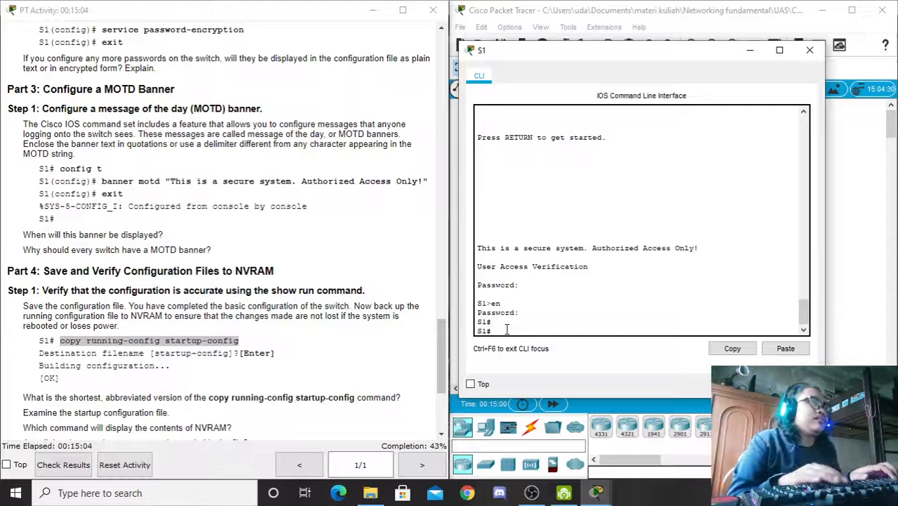
pyautogui.write('cop')
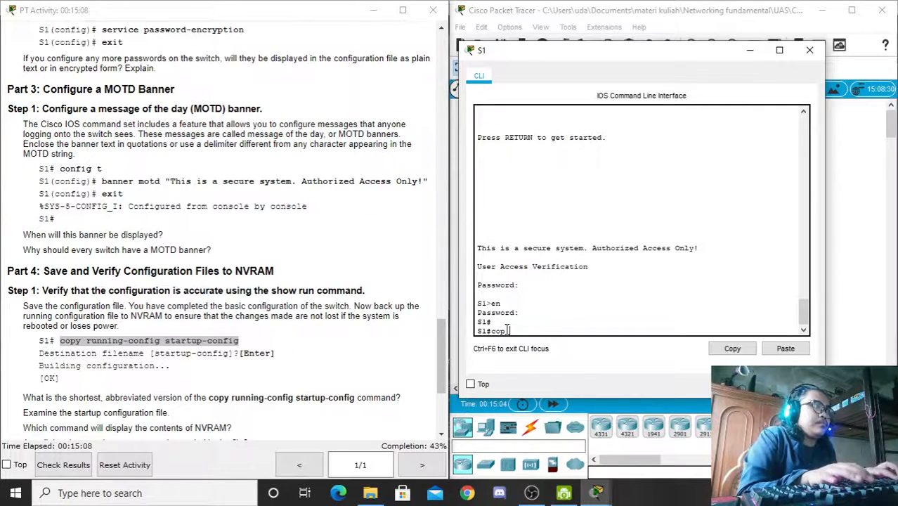
pyautogui.write('y r st')
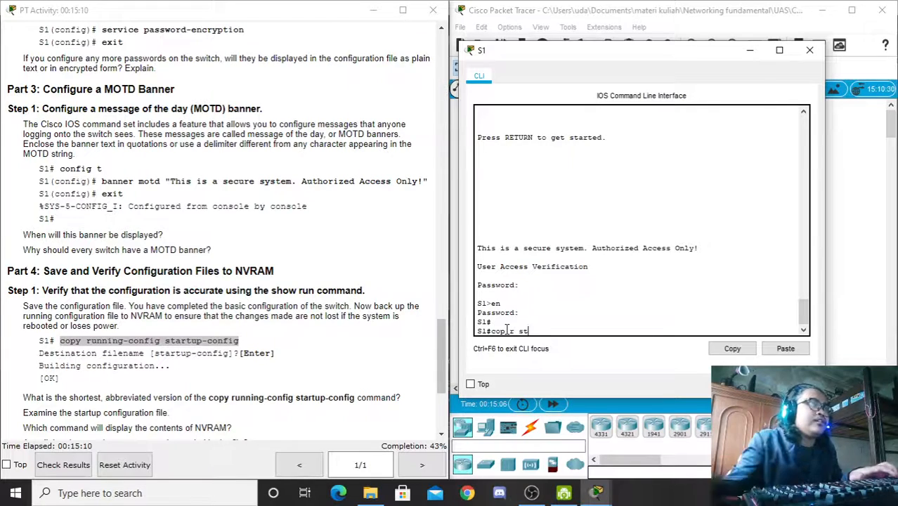
pyautogui.moveTo(505, 331)
pyautogui.mouseDown()
pyautogui.moveTo(492, 330)
pyautogui.moveTo(509, 332)
pyautogui.mouseUp()
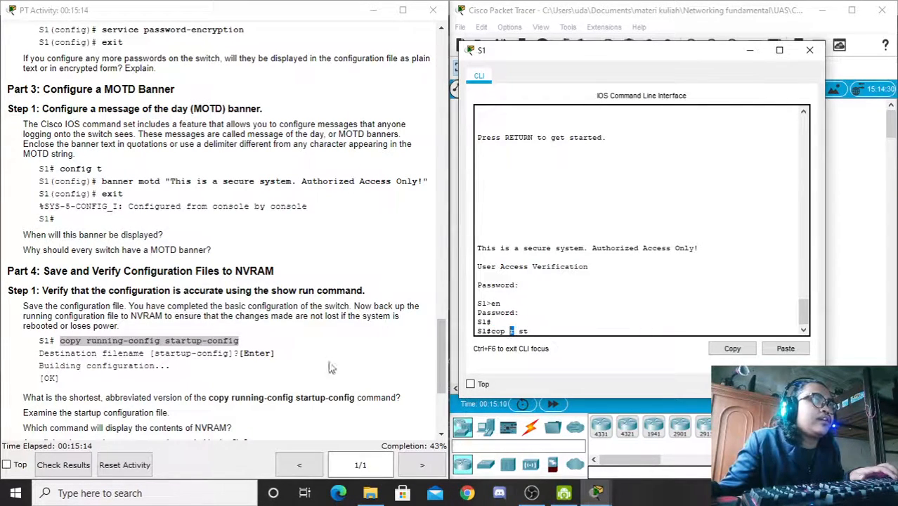
pyautogui.moveTo(529, 331); pyautogui.dragTo(520, 331)
pyautogui.click(536, 331)
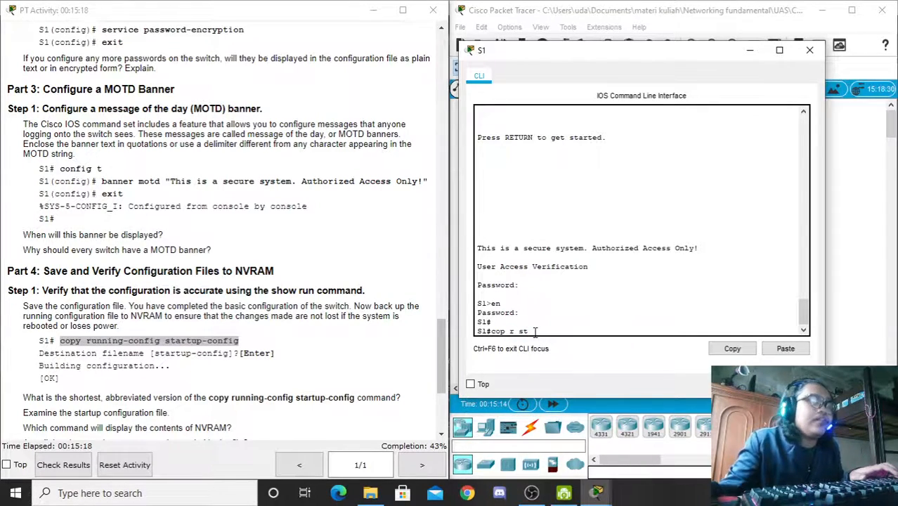
pyautogui.press('Return')
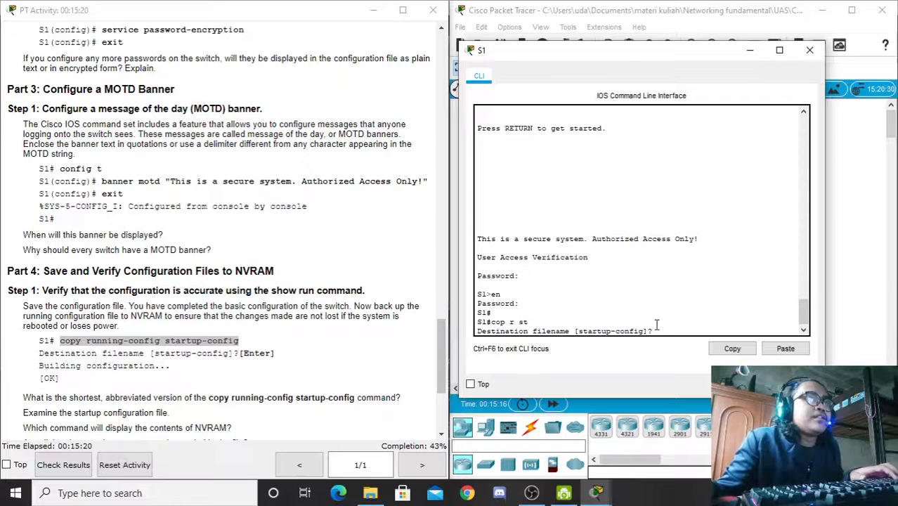
pyautogui.moveTo(653, 331); pyautogui.dragTo(484, 331)
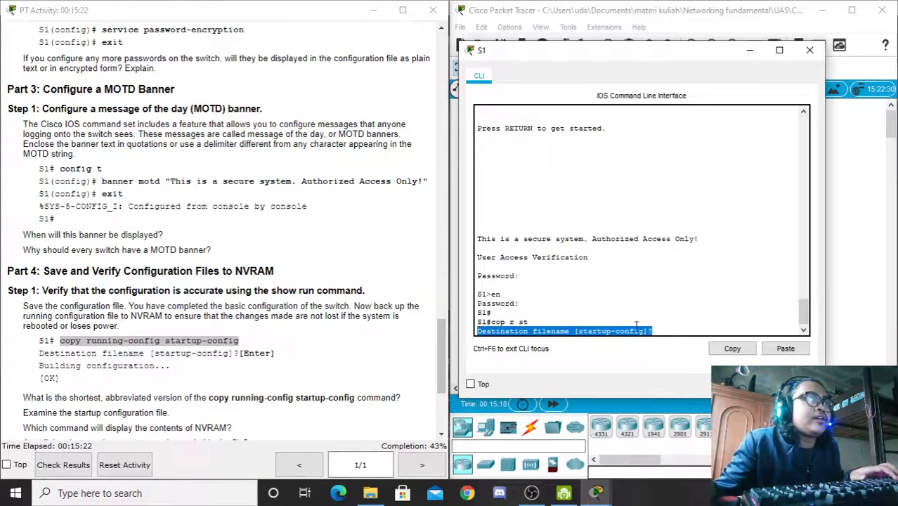
pyautogui.click(657, 331)
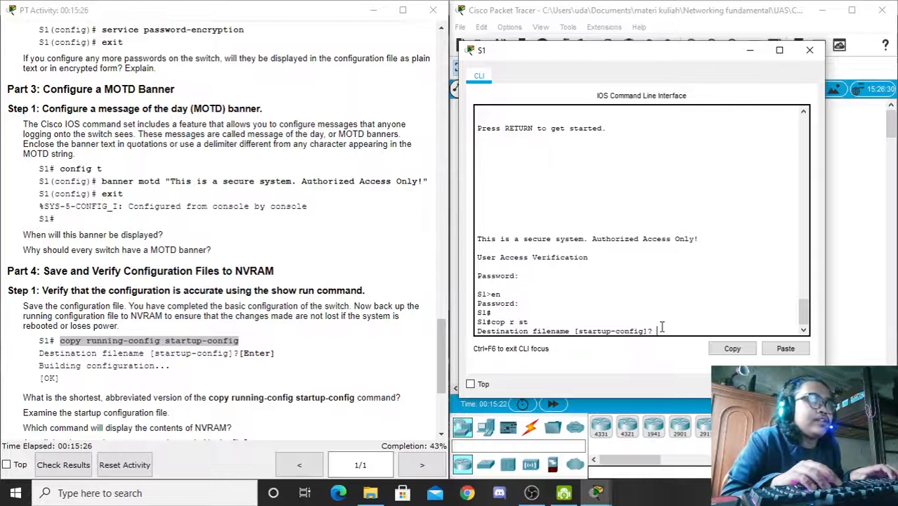
pyautogui.press('Return')
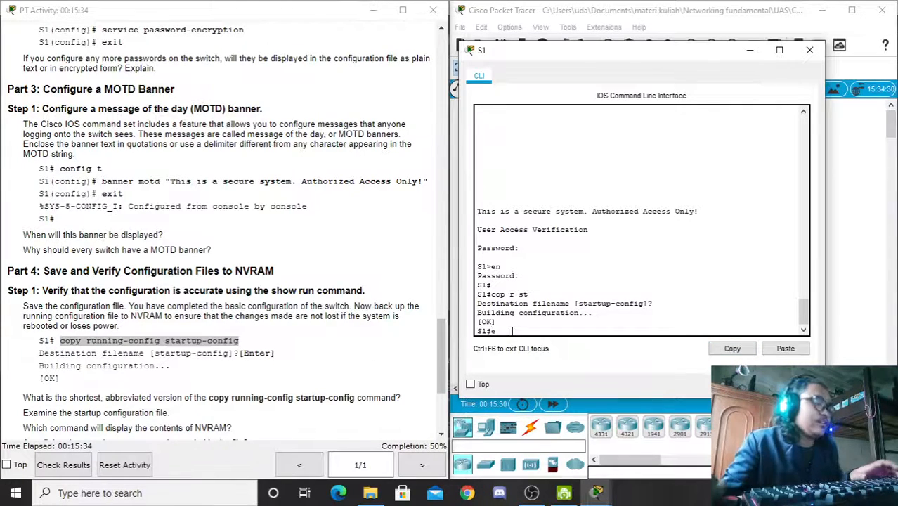
# Step: Exit and log back into S1 through the console and enable passwords
pyautogui.write('it')
pyautogui.press('Return')
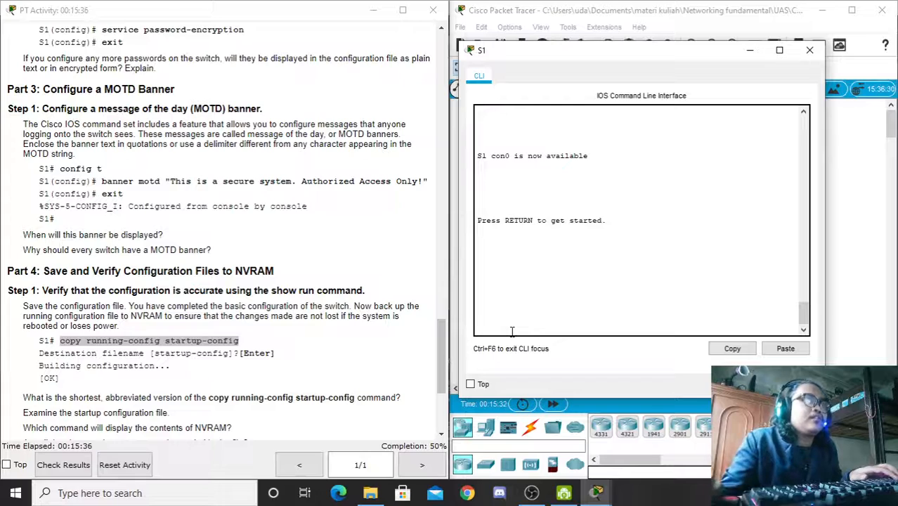
pyautogui.press('Return')
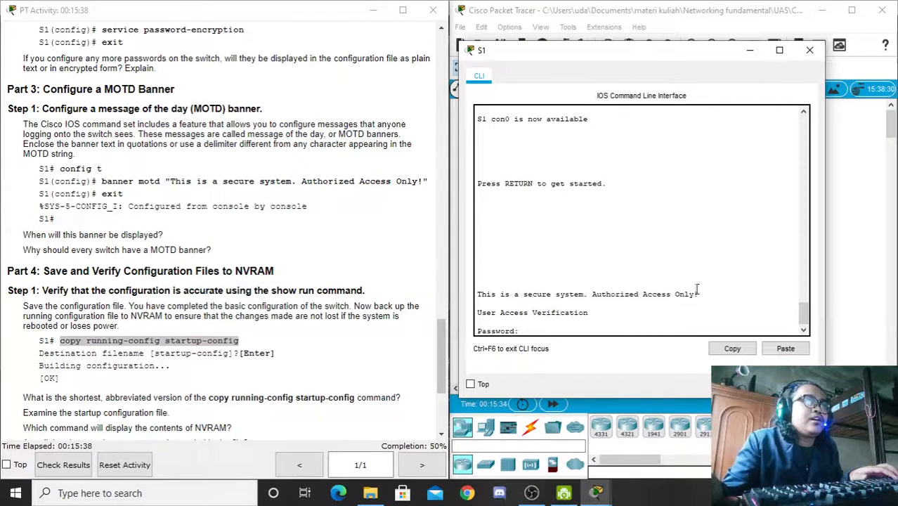
pyautogui.moveTo(478, 289); pyautogui.dragTo(704, 296)
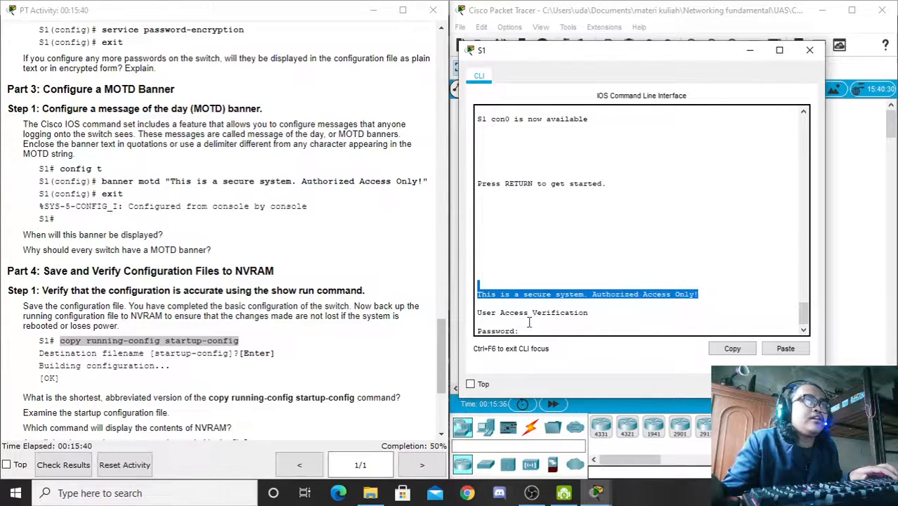
pyautogui.click(554, 330)
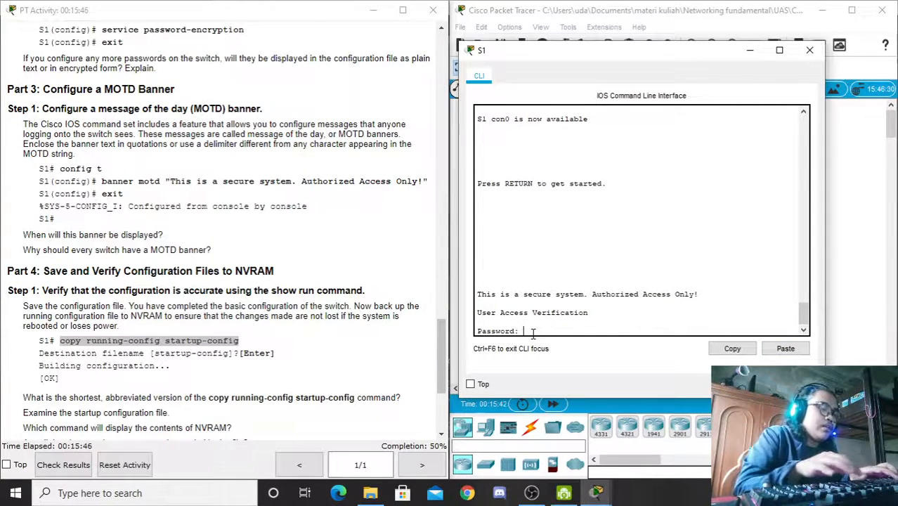
pyautogui.press('Return')
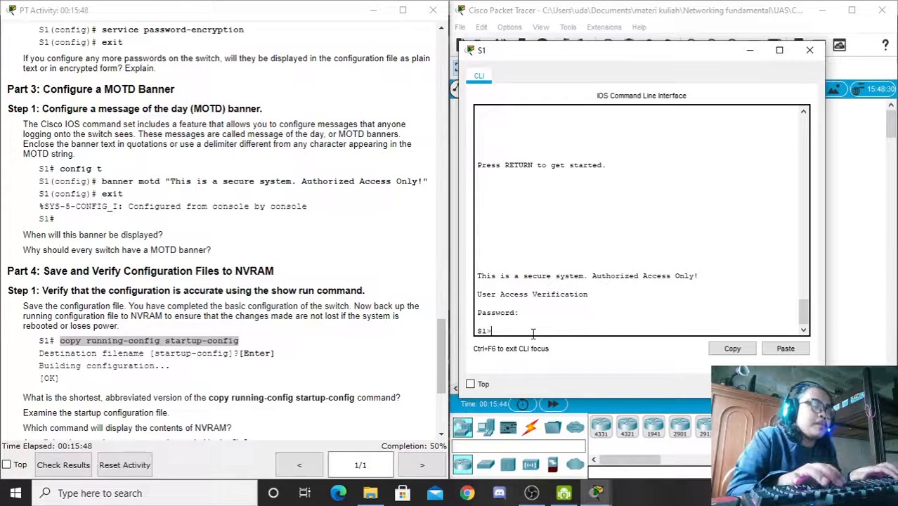
pyautogui.write('en')
pyautogui.press('Return')
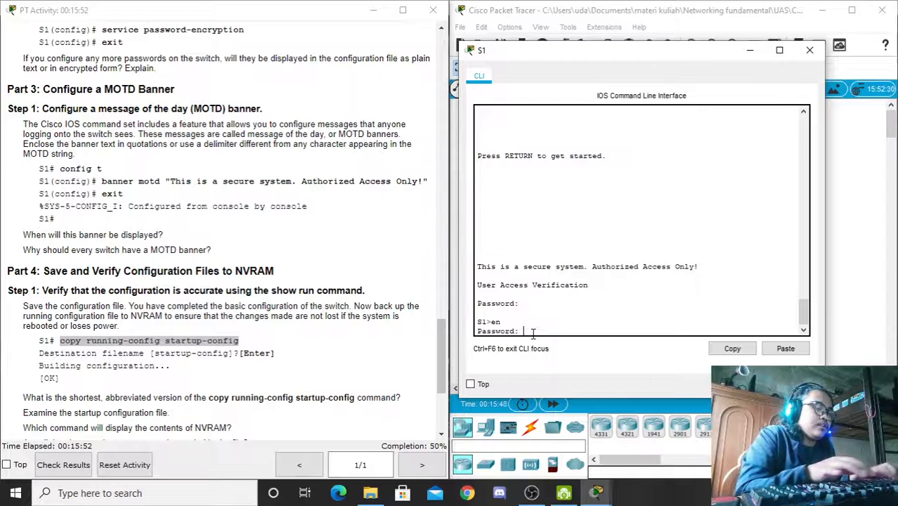
pyautogui.press('Return')
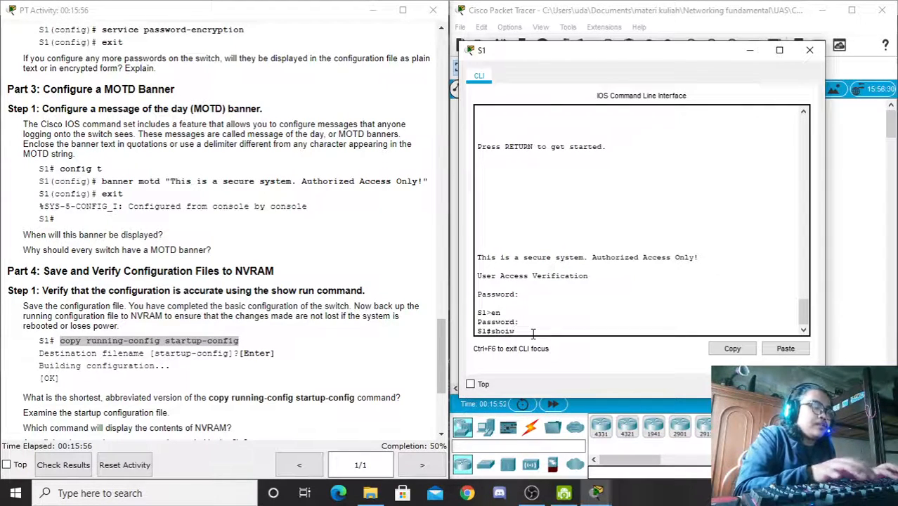
# Step: Run show run to display S1's running configuration
pyautogui.write('shoiw')
pyautogui.press('BackSpace')
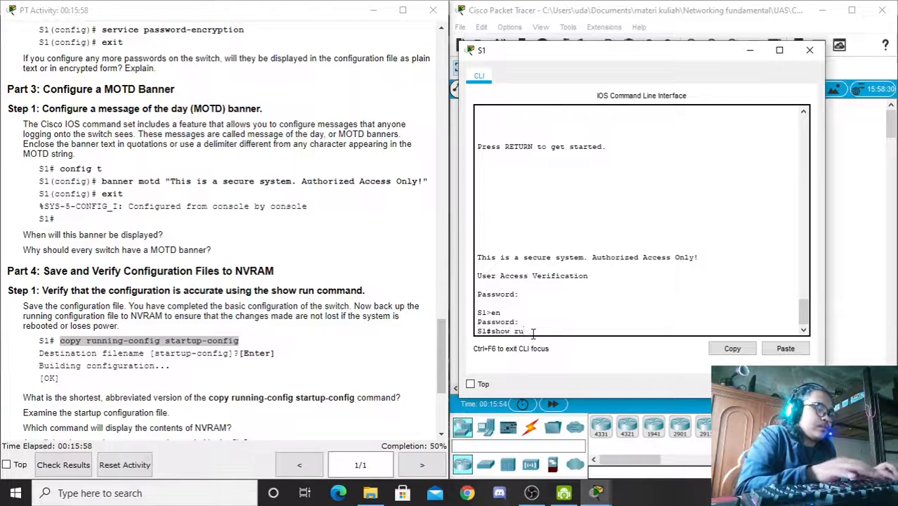
pyautogui.write('n')
pyautogui.press('Return')
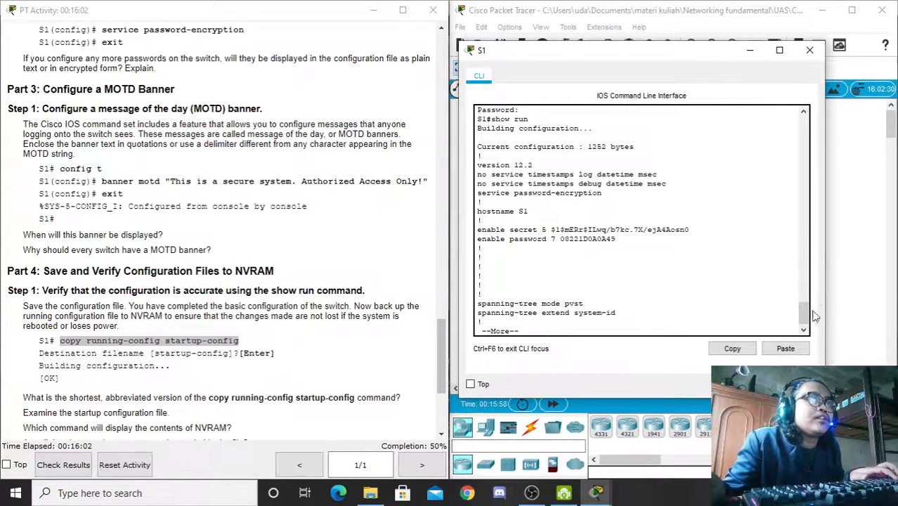
# Step: Page through S1's running configuration and highlight the MOTD banner and encrypted console password
pyautogui.scroll(2, 805, 309)
pyautogui.scroll(-2, 805, 309)
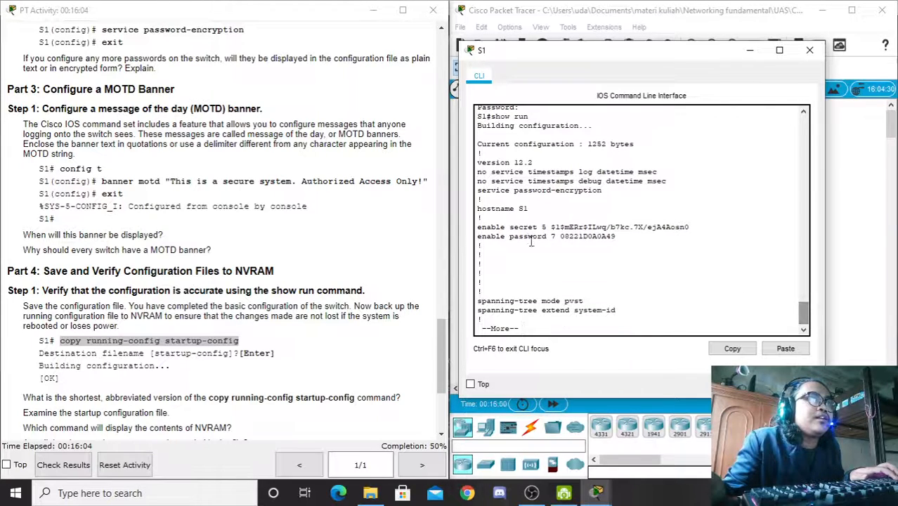
pyautogui.moveTo(529, 209); pyautogui.dragTo(684, 230)
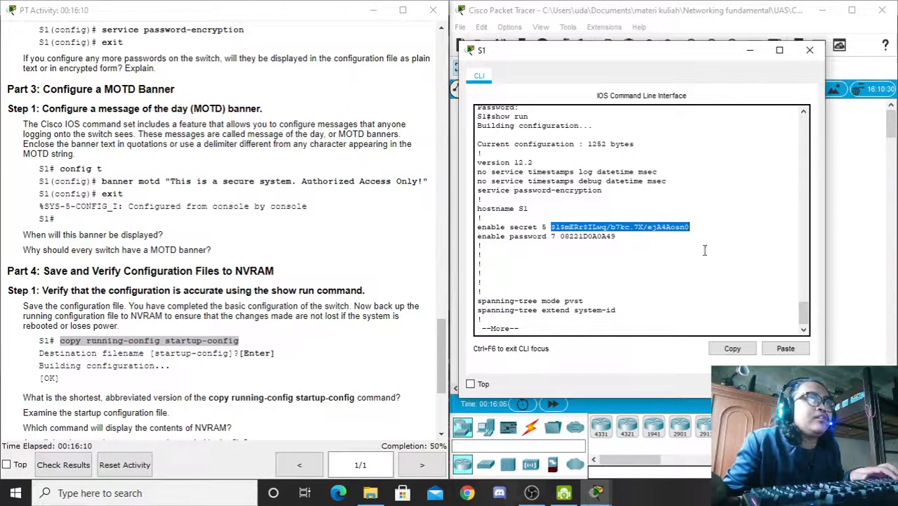
pyautogui.press('space')
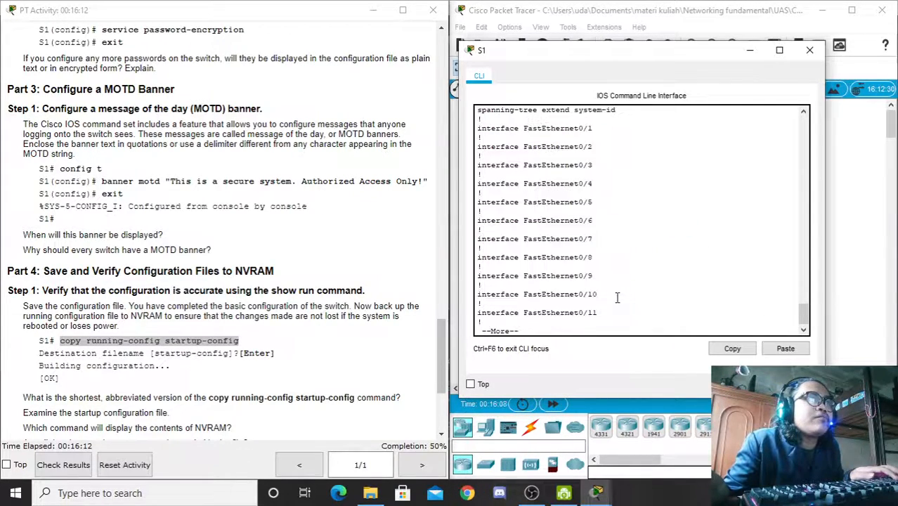
pyautogui.press('space')
pyautogui.press('space')
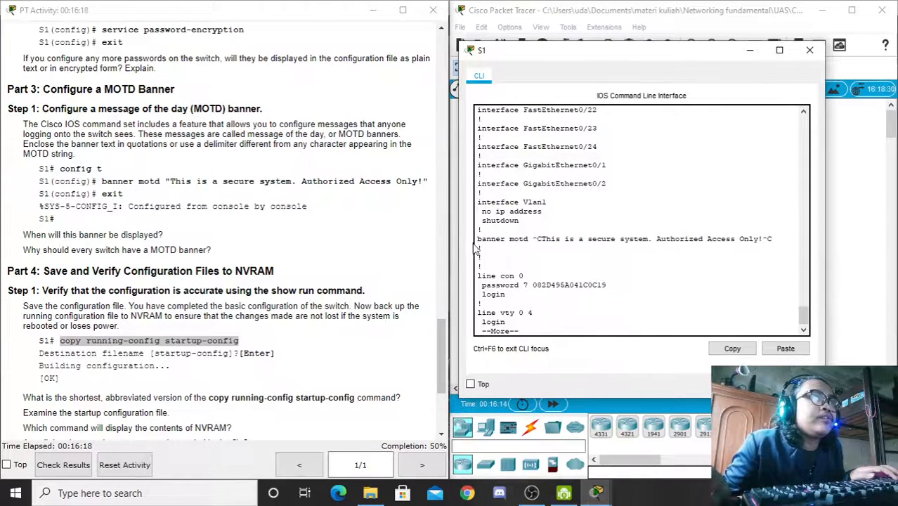
pyautogui.moveTo(477, 239); pyautogui.dragTo(772, 239)
pyautogui.click(528, 289)
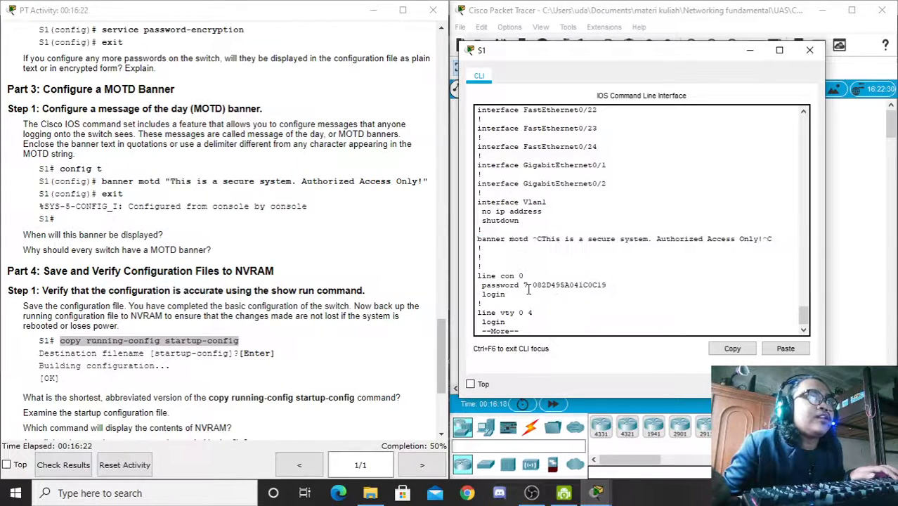
pyautogui.moveTo(524, 284); pyautogui.dragTo(605, 284)
pyautogui.click(550, 315)
# Step: Finish paging the configuration and log out of S1's console with exit
pyautogui.press('space')
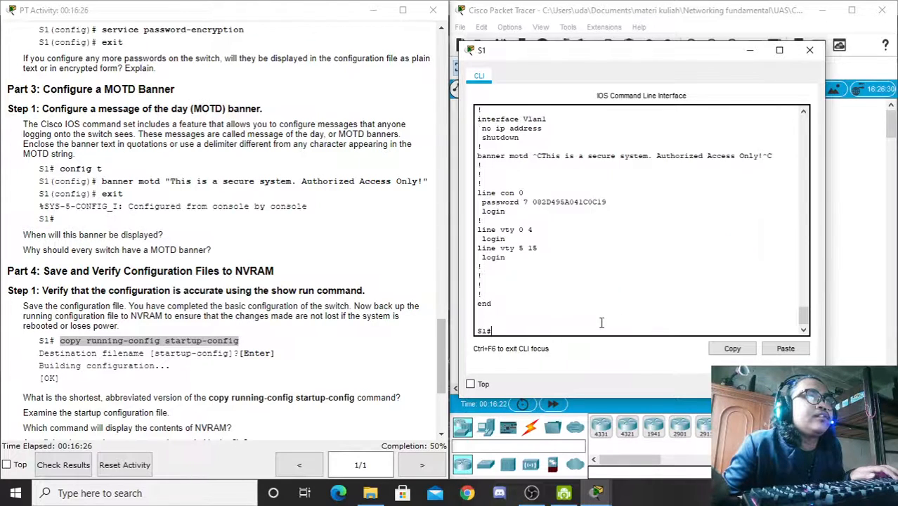
pyautogui.write('exit')
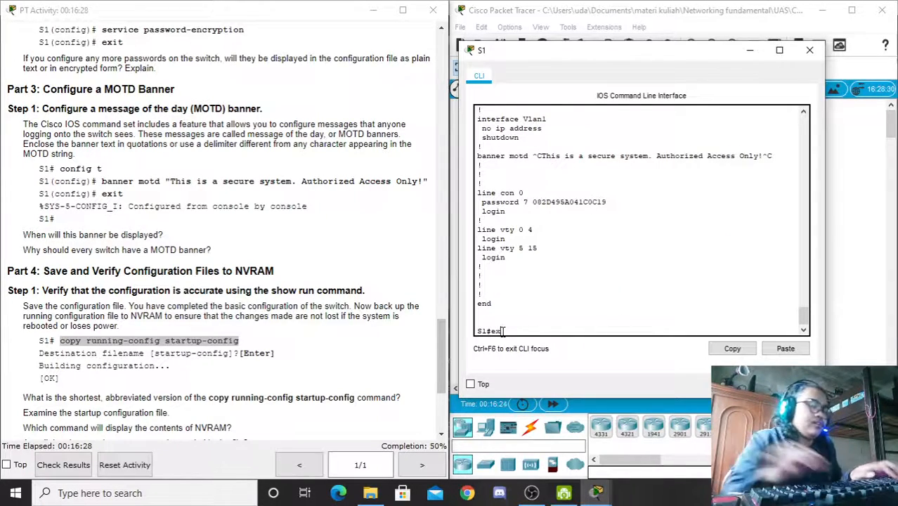
pyautogui.press('Return')
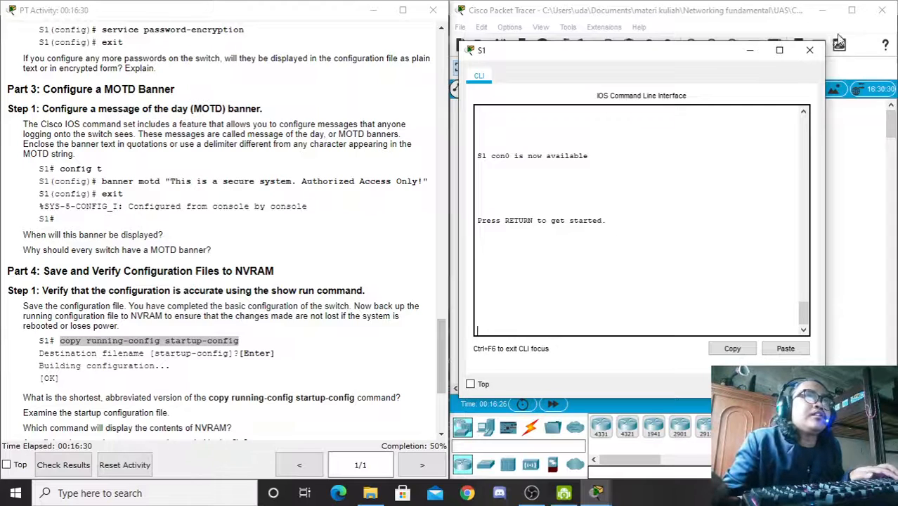
# Step: Close S1's command line window and open S2's console, resizing its window
pyautogui.click(809, 50)
pyautogui.click(688, 169)
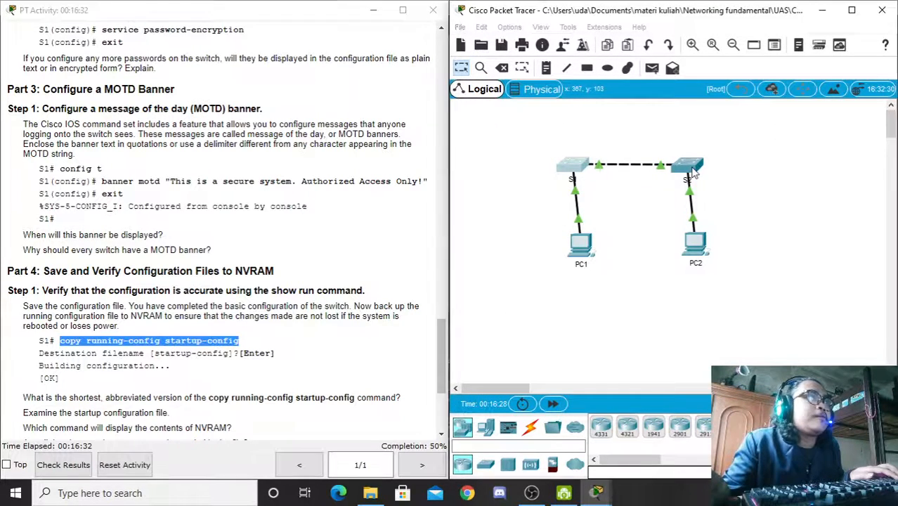
pyautogui.doubleClick(401, 65)
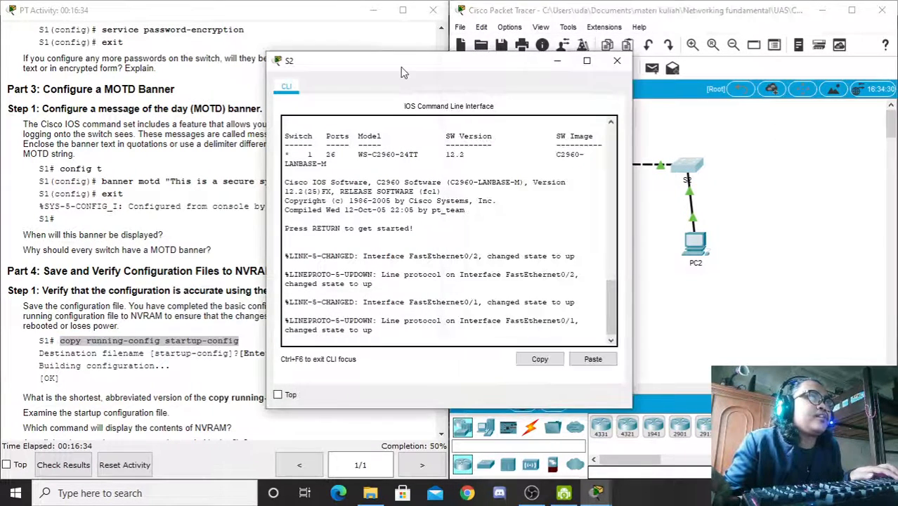
pyautogui.doubleClick(637, 14)
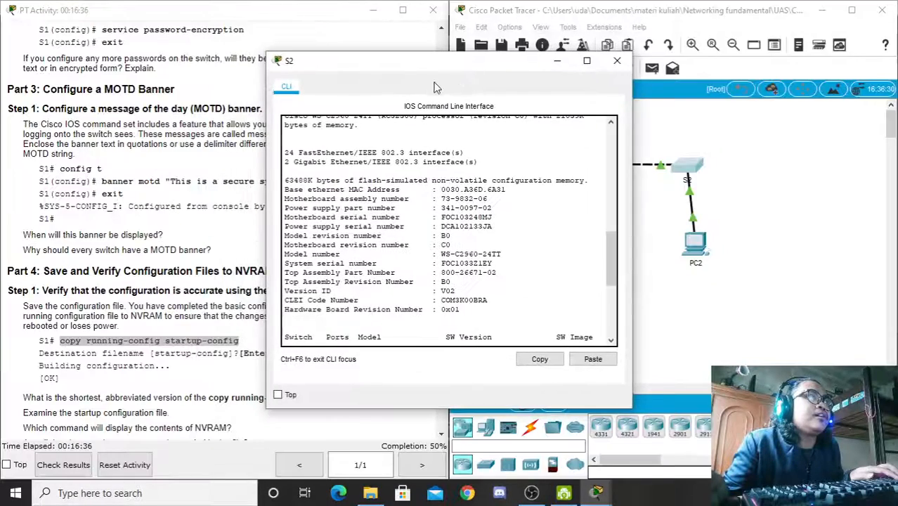
pyautogui.moveTo(662, 74); pyautogui.dragTo(616, 57)
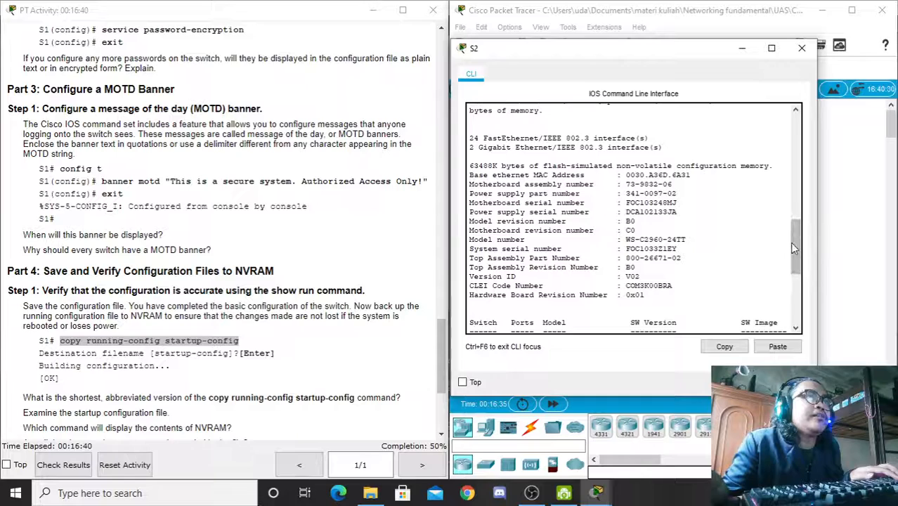
pyautogui.moveTo(794, 241); pyautogui.dragTo(790, 295)
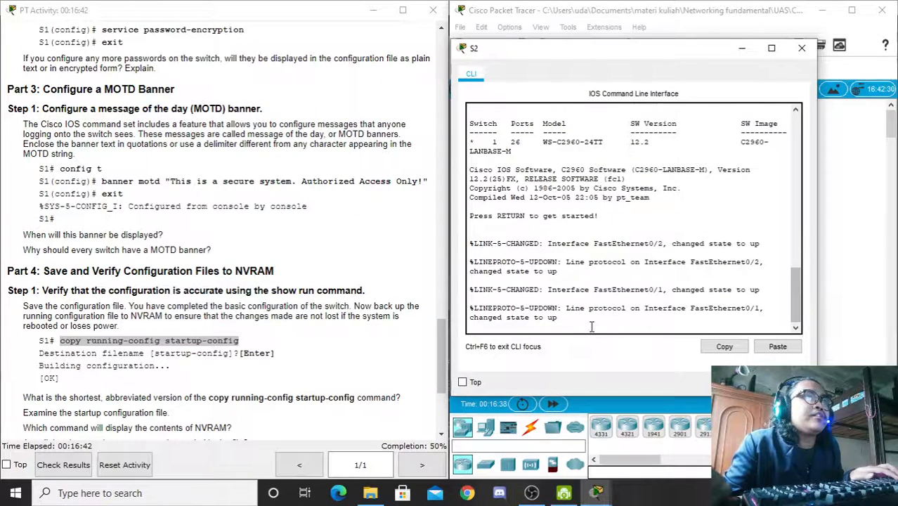
# Step: Start the S2 console session and enter privileged mode with 'en'
pyautogui.press('Return')
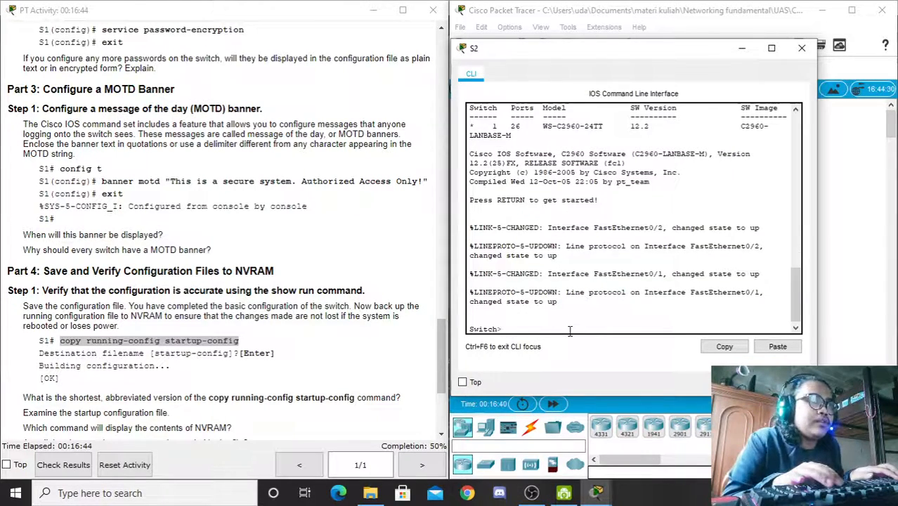
pyautogui.write('en')
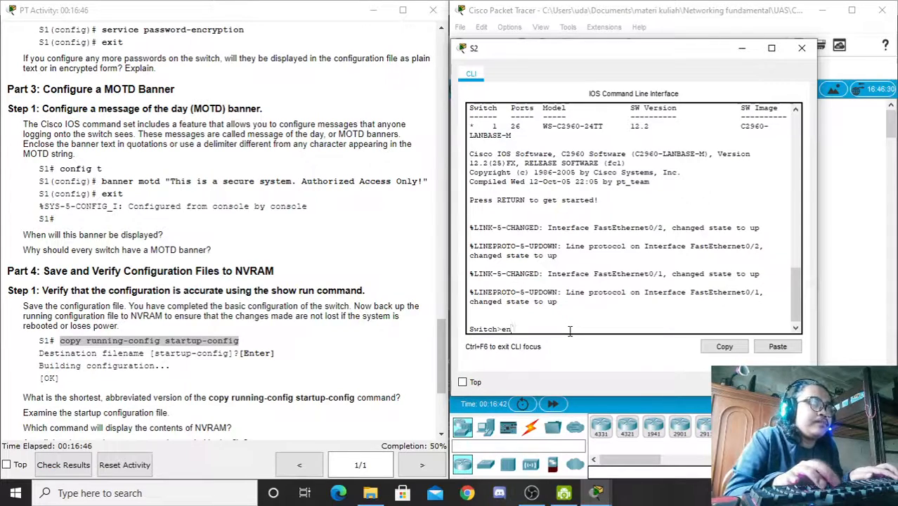
pyautogui.press('Return')
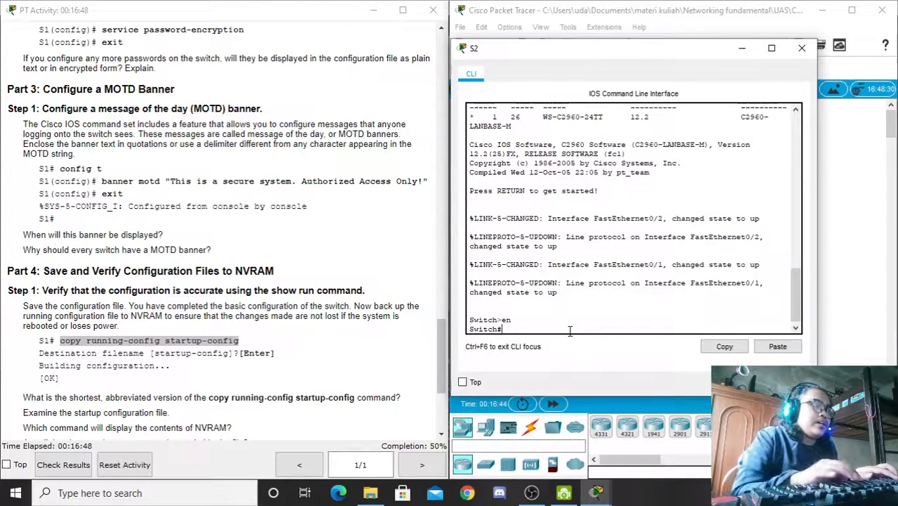
pyautogui.moveTo(441, 350); pyautogui.dragTo(440, 111)
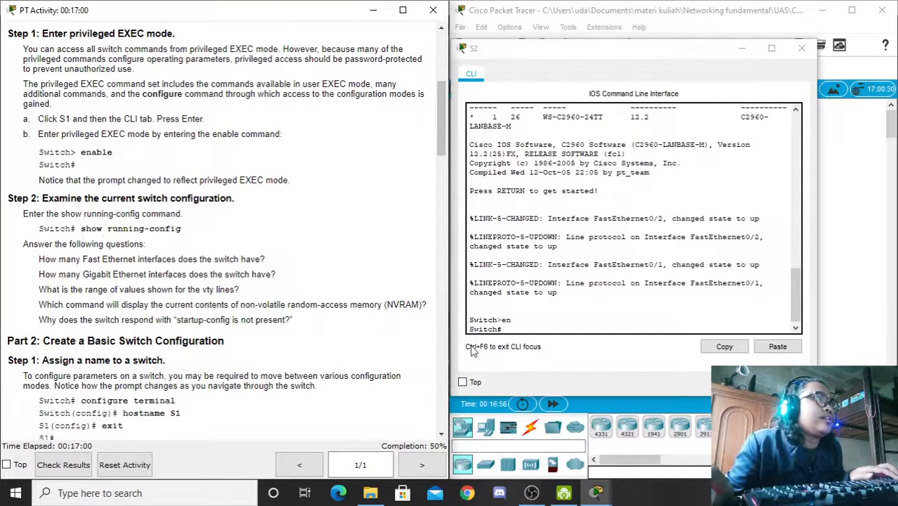
pyautogui.click(513, 330)
# Step: Run 'show runn' on S2 and page through to the end, showing hostname Switch
pyautogui.write('show r')
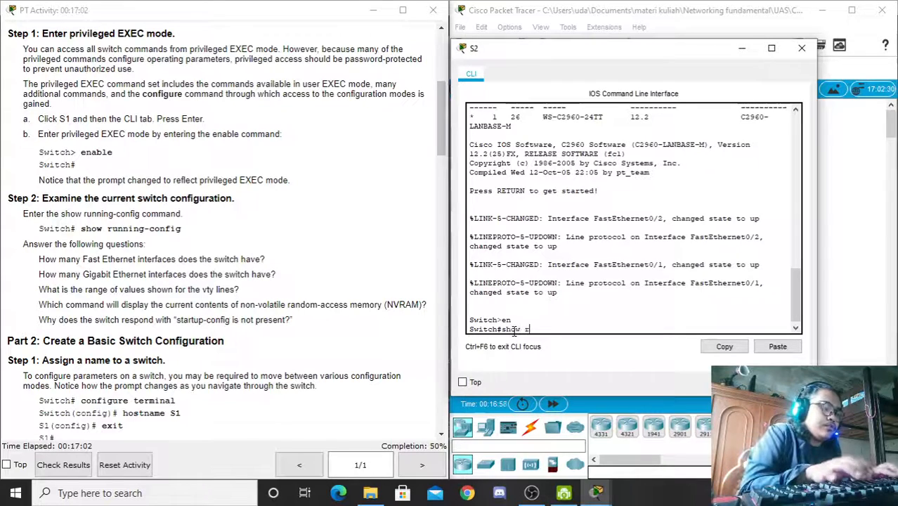
pyautogui.write('unn')
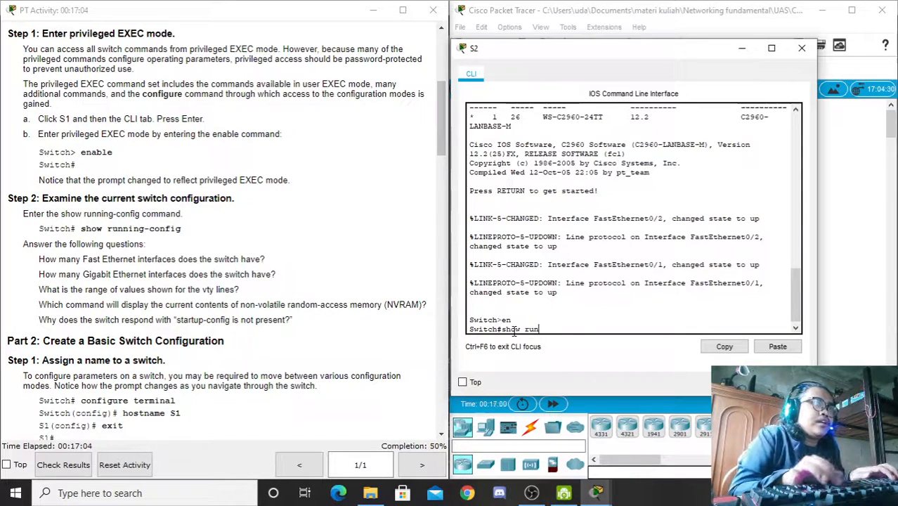
pyautogui.press('Return')
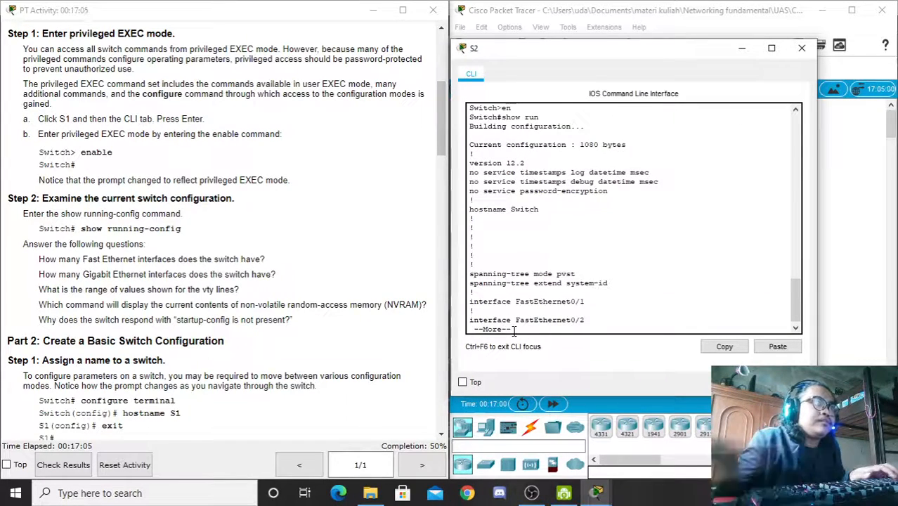
pyautogui.click(612, 286)
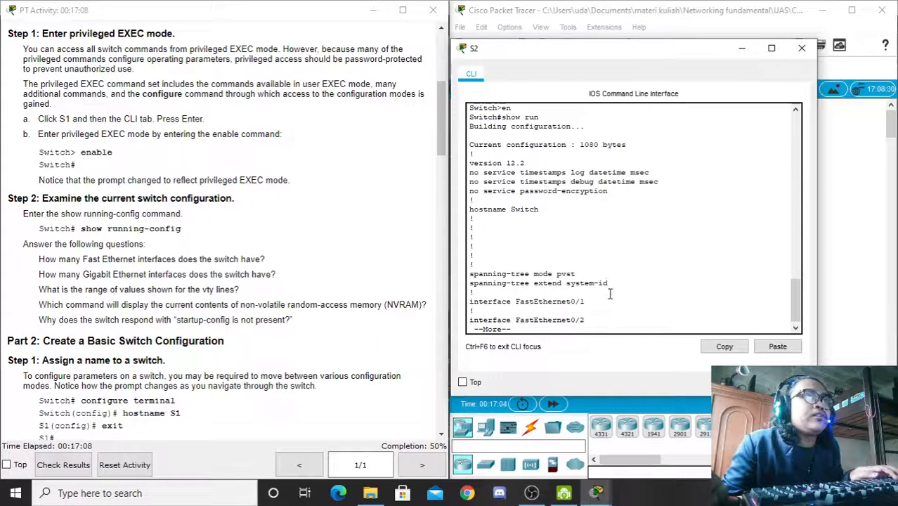
pyautogui.press('space')
pyautogui.press('space')
pyautogui.press('space')
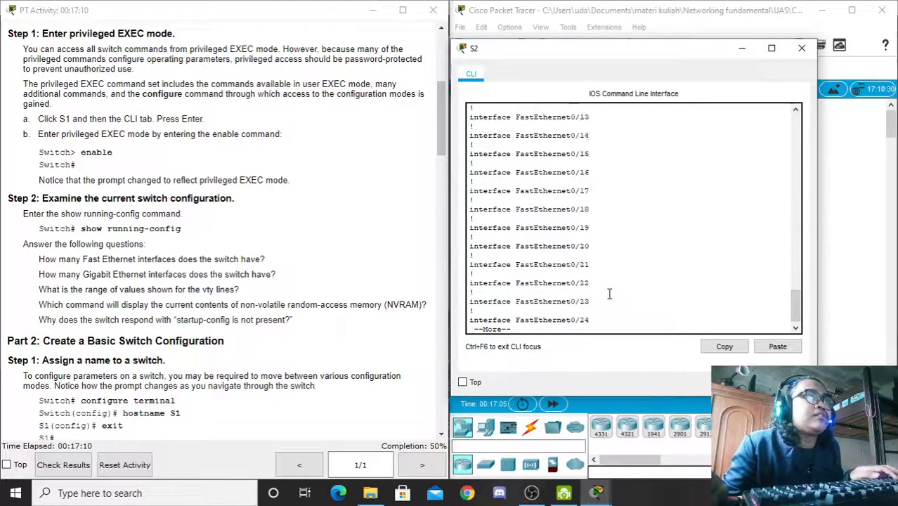
pyautogui.press('space')
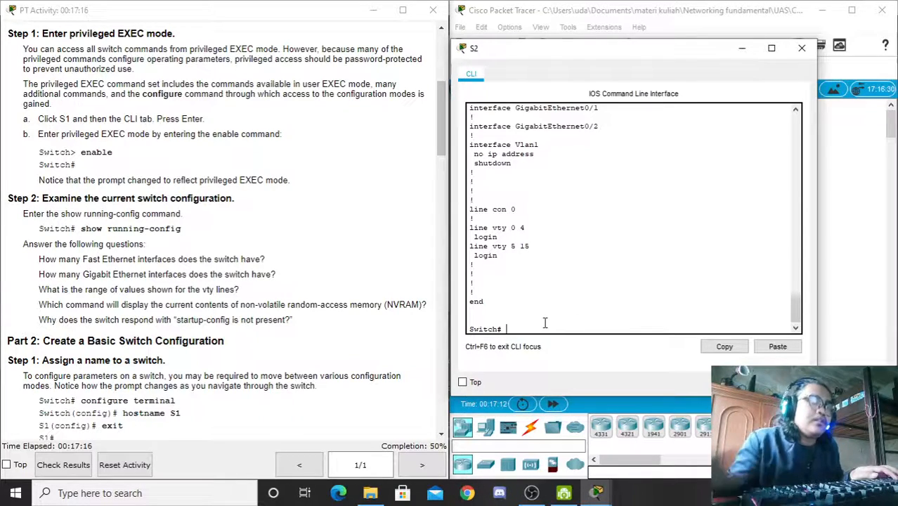
pyautogui.press('Return')
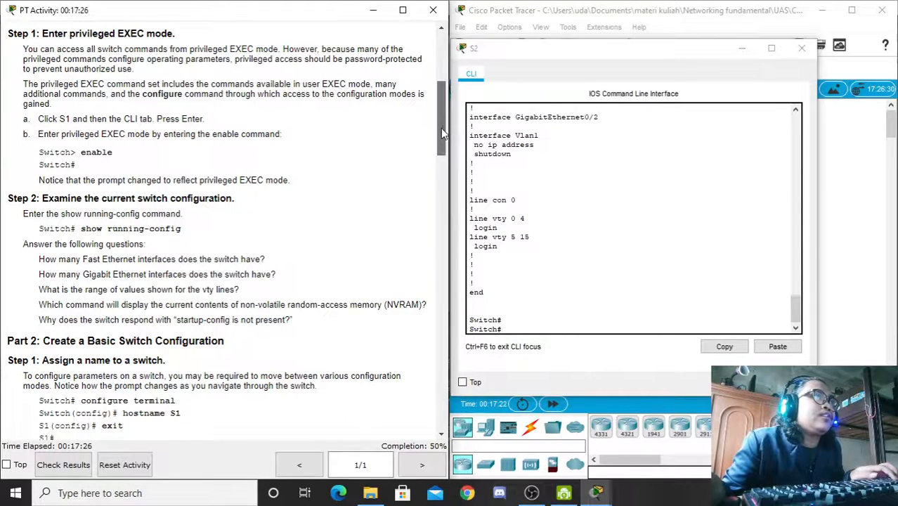
pyautogui.moveTo(441, 128); pyautogui.dragTo(442, 163)
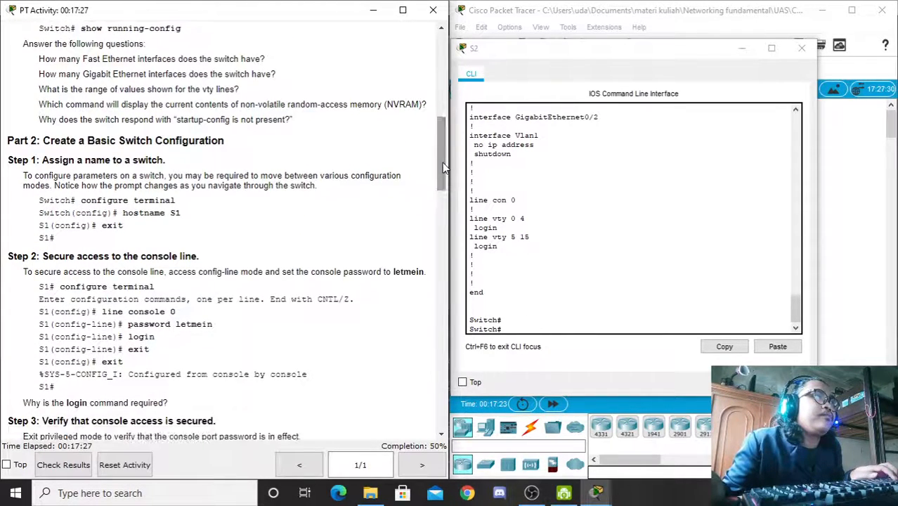
# Step: From 'conf t', set the switch hostname to S2, then exit to the S2# prompt
pyautogui.click(553, 331)
pyautogui.write('conf t')
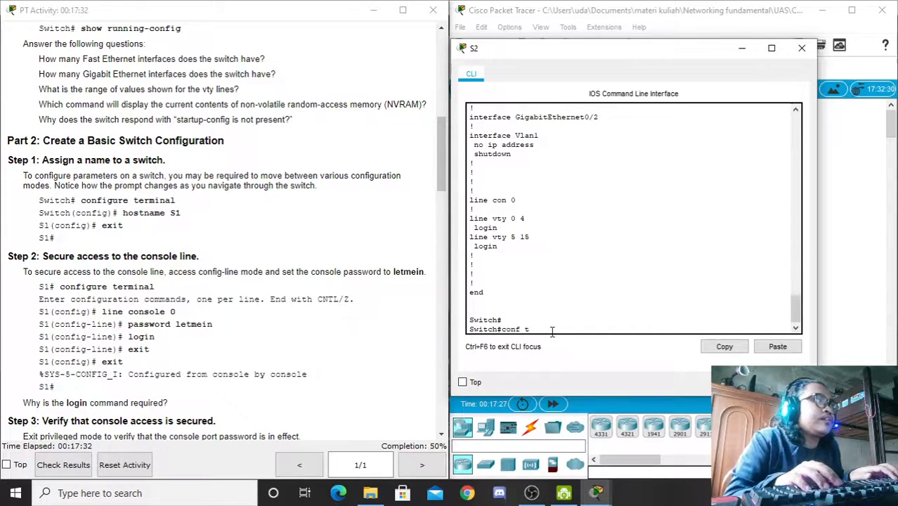
pyautogui.press('Return')
pyautogui.write('host')
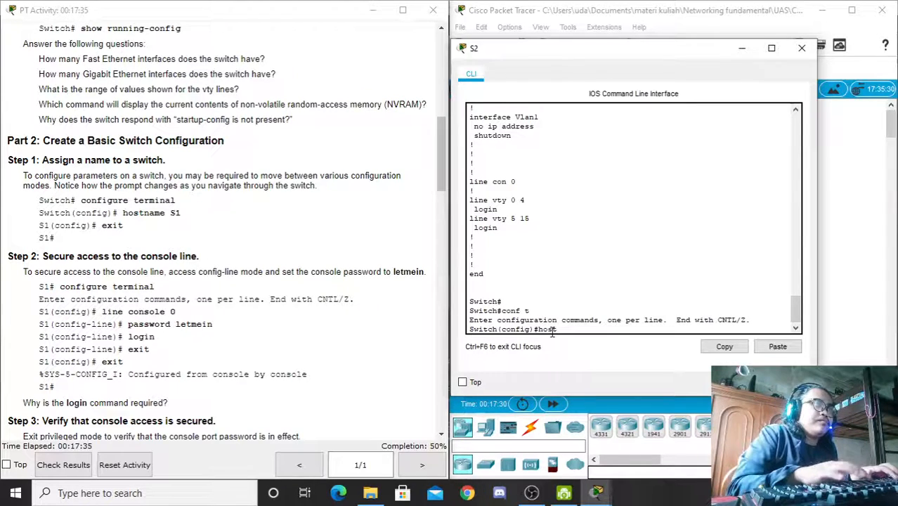
pyautogui.press('Tab')
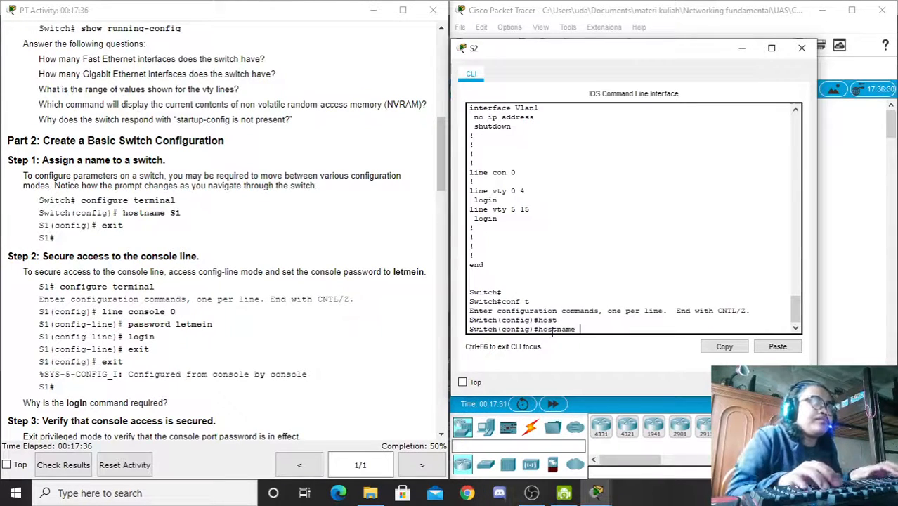
pyautogui.write('s')
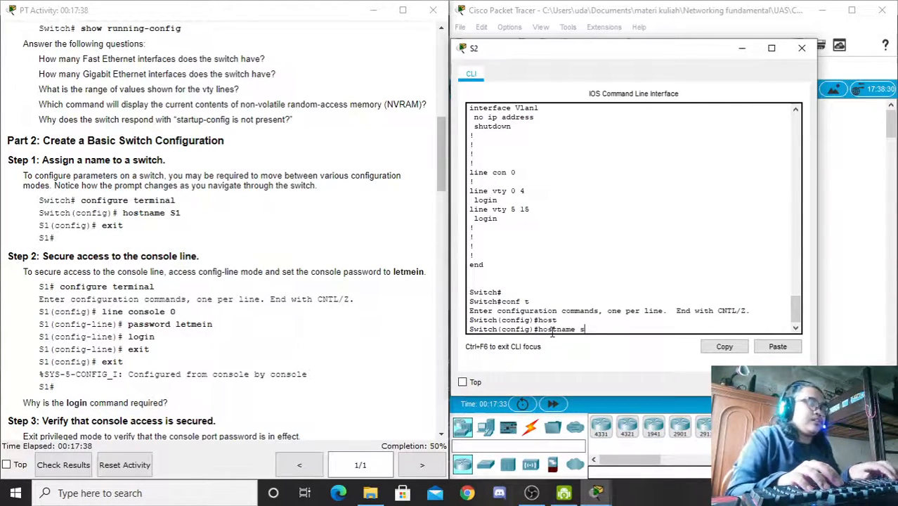
pyautogui.write('S2')
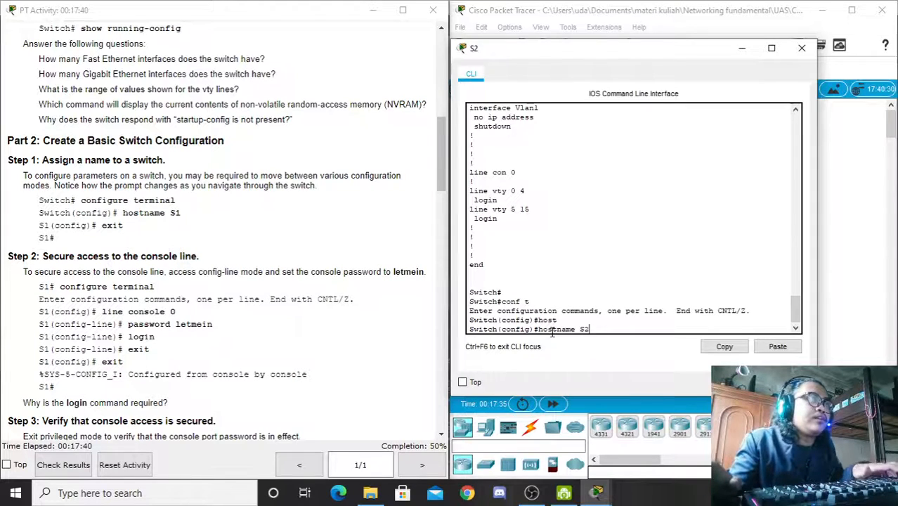
pyautogui.press('Return')
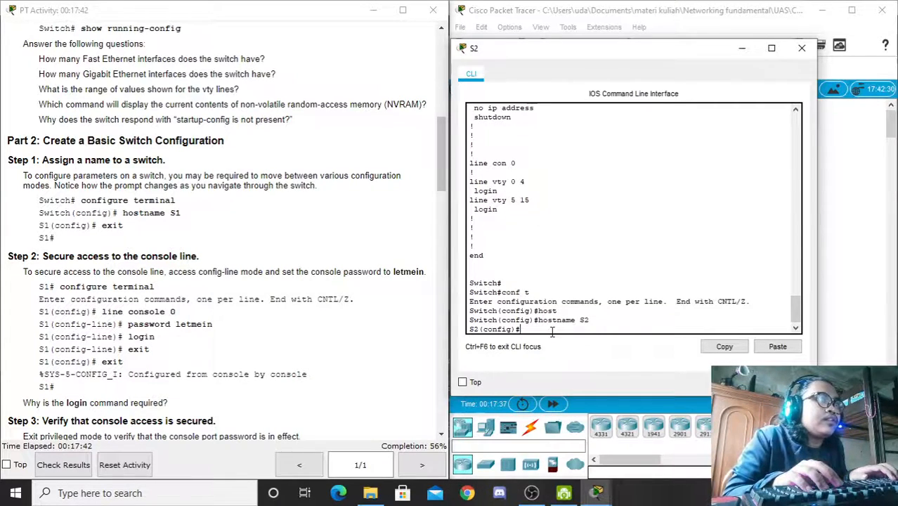
pyautogui.write('ex')
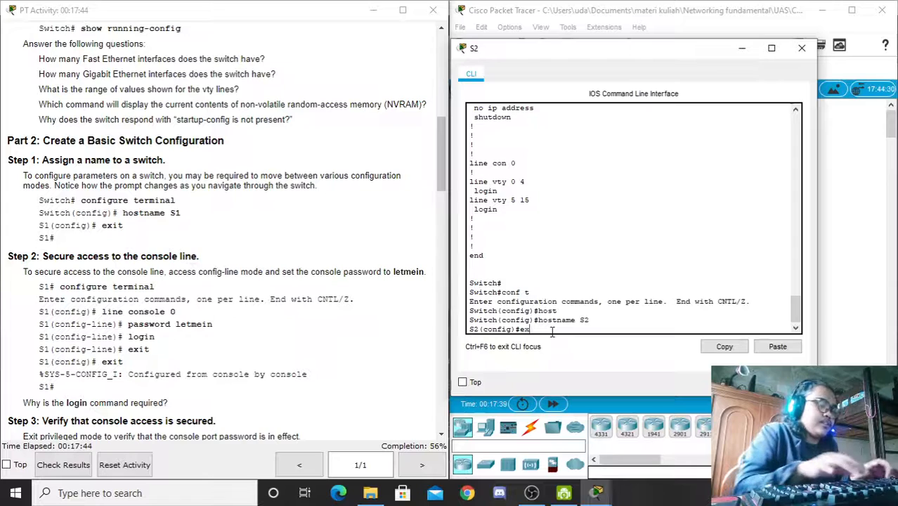
pyautogui.write('it')
pyautogui.press('Return')
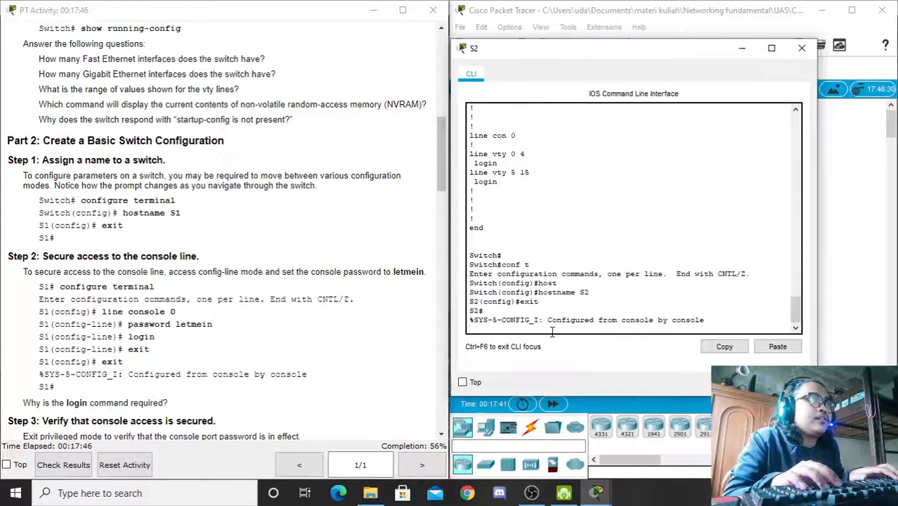
pyautogui.press('Return')
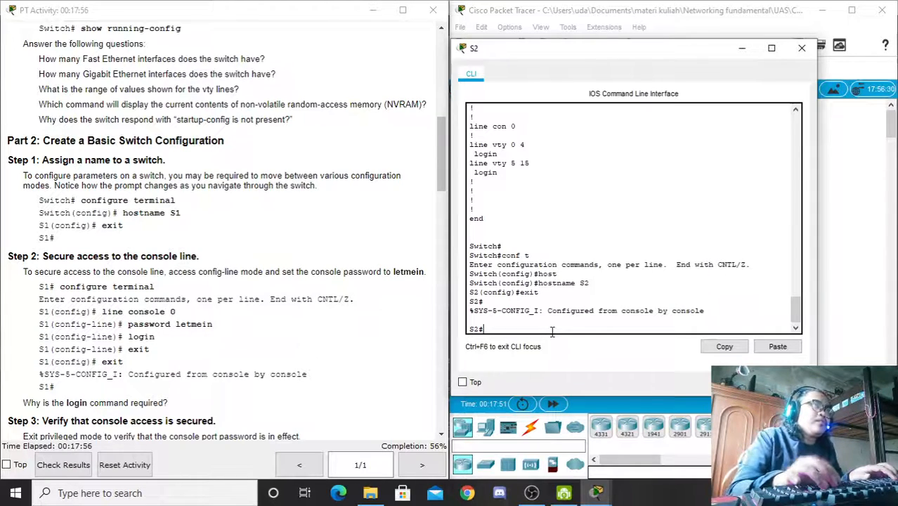
# Step: Enter global configuration mode and start configuring console line 0
pyautogui.write('conf')
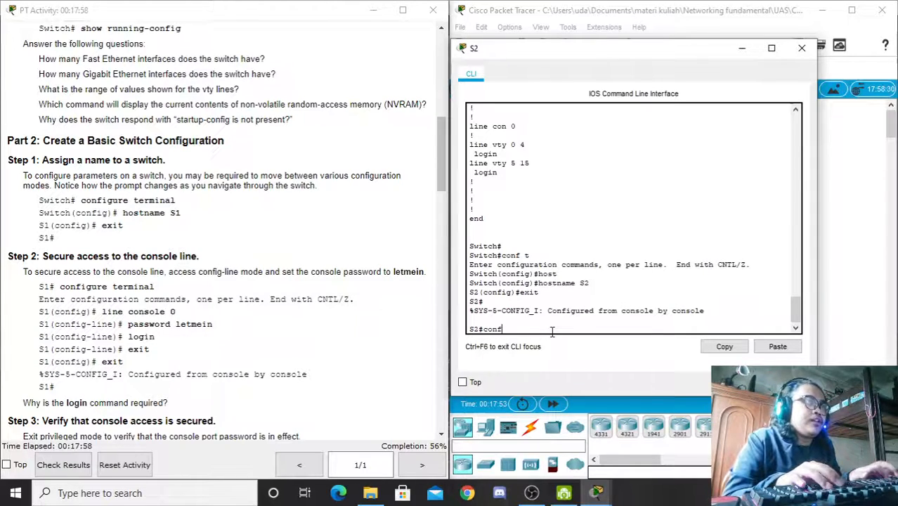
pyautogui.write(' t')
pyautogui.press('Return')
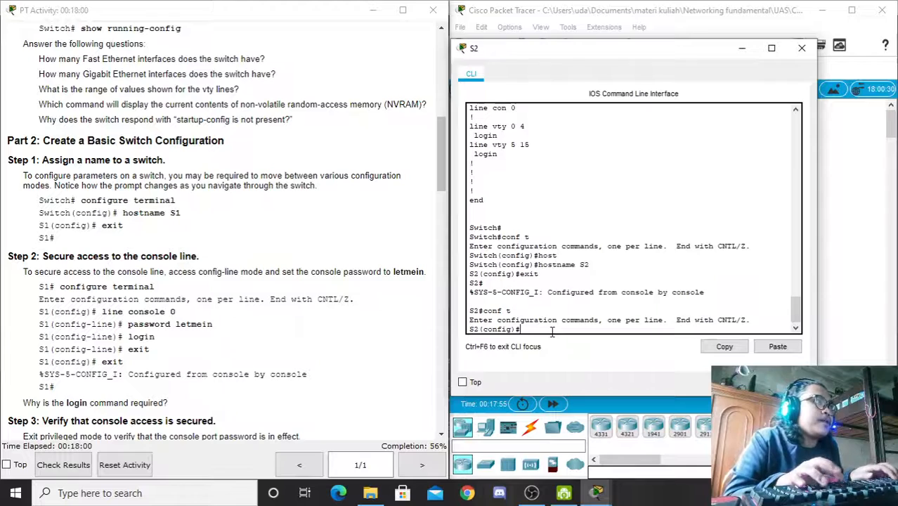
pyautogui.write('lin')
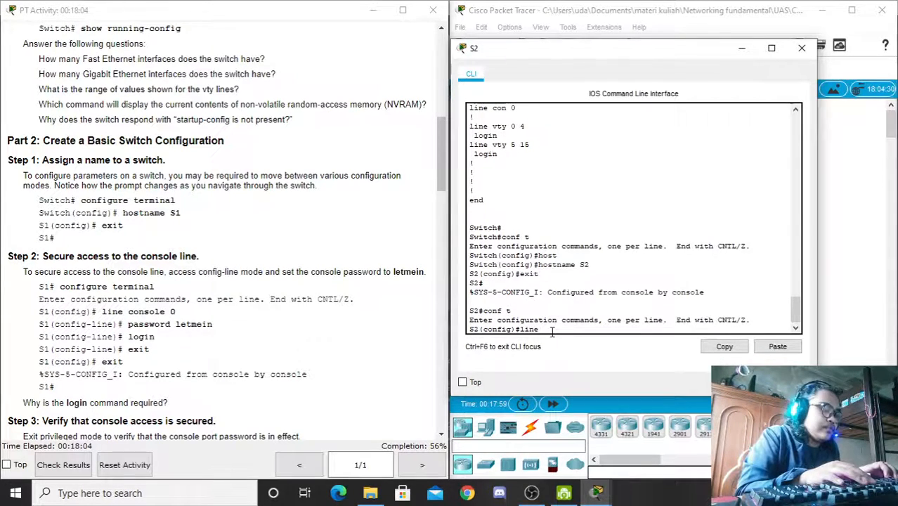
pyautogui.write('e c')
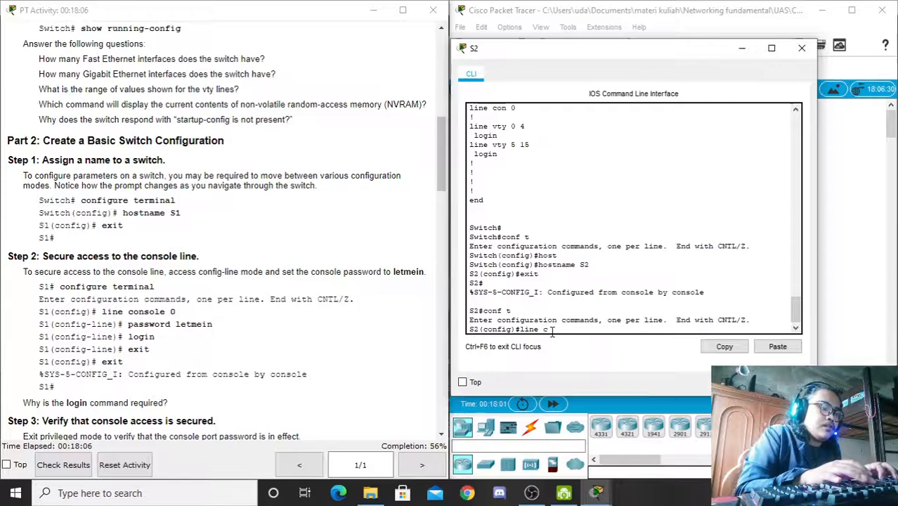
pyautogui.press('Tab')
pyautogui.write('0')
pyautogui.press('Return')
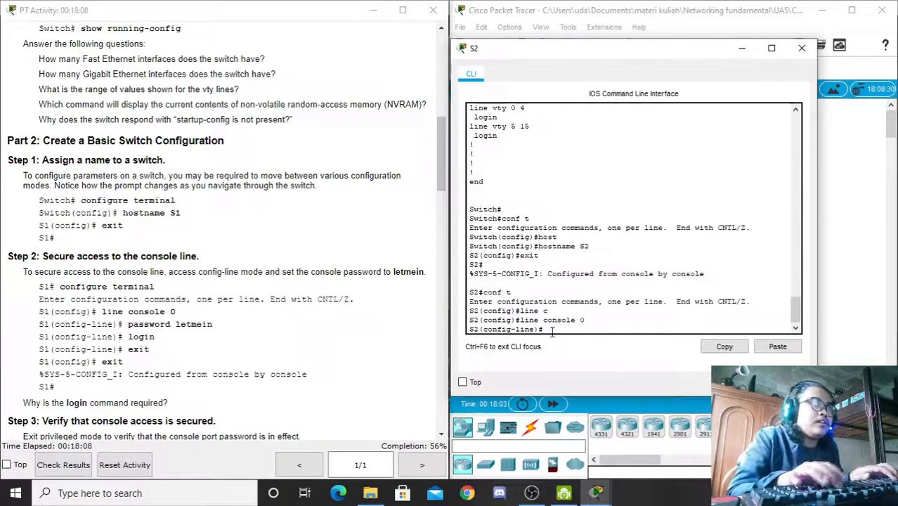
# Step: Set a console line password, require login, and exit back to privileged mode
pyautogui.write('pas')
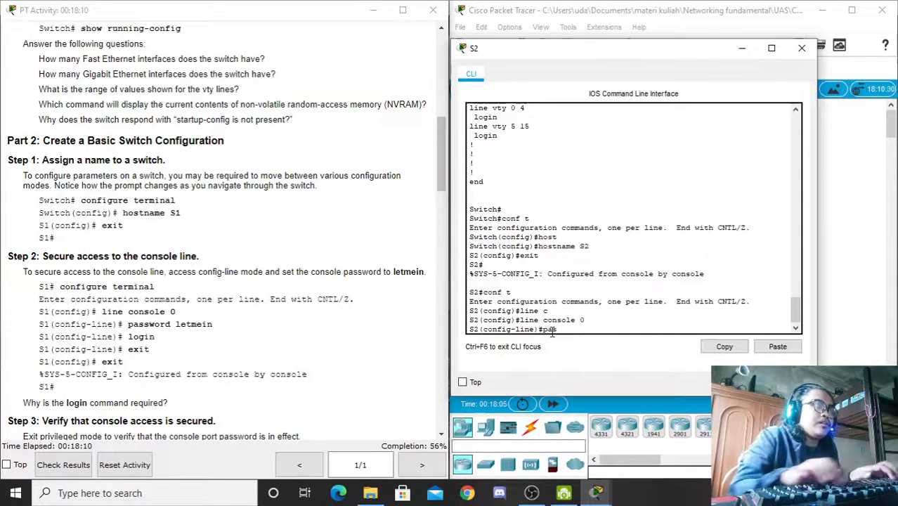
pyautogui.press('Tab')
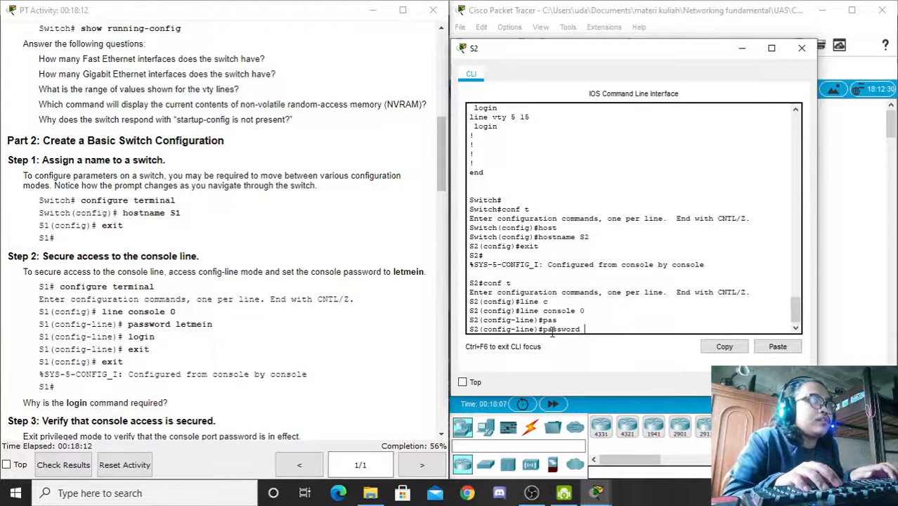
pyautogui.write('letmein')
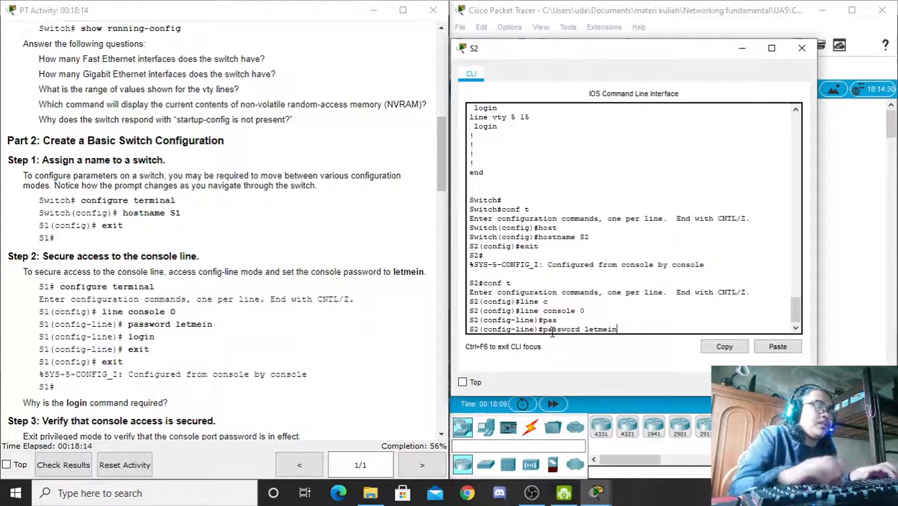
pyautogui.press('Return')
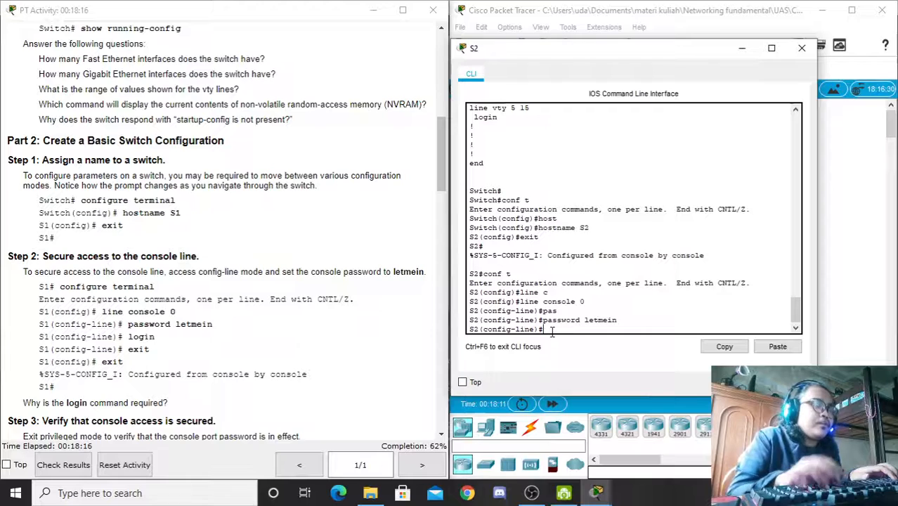
pyautogui.write('logi')
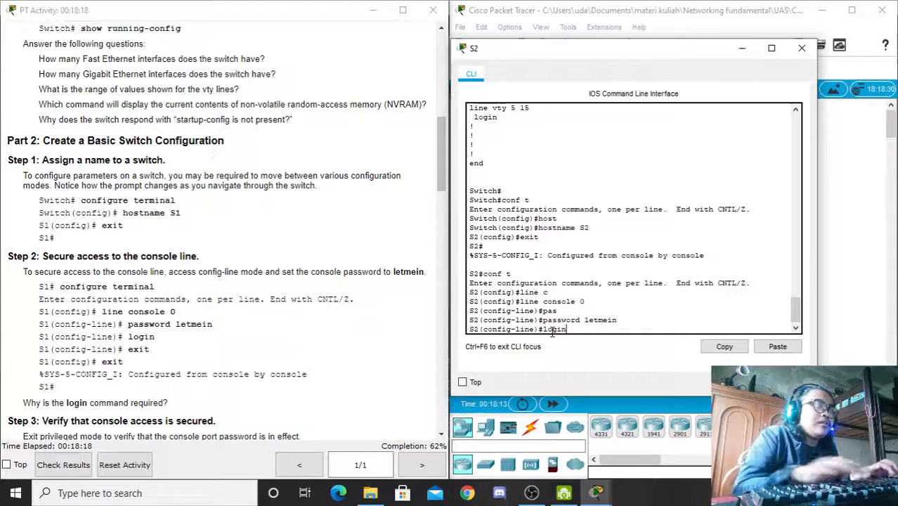
pyautogui.write('n')
pyautogui.press('Return')
pyautogui.write('exit')
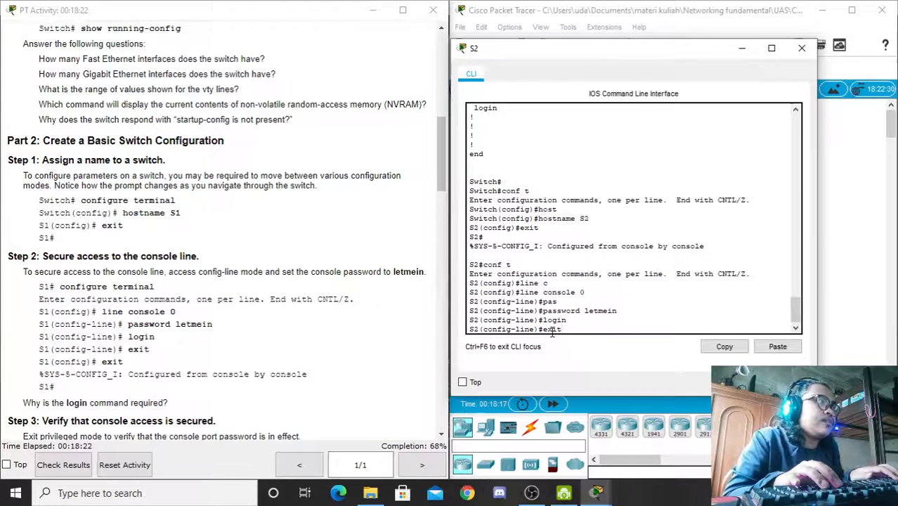
pyautogui.press('Return')
pyautogui.write('e')
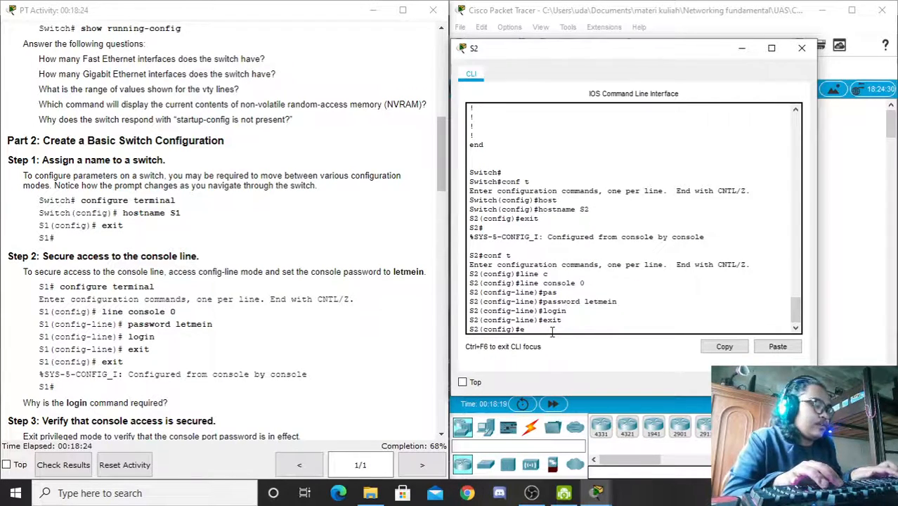
pyautogui.write('xit')
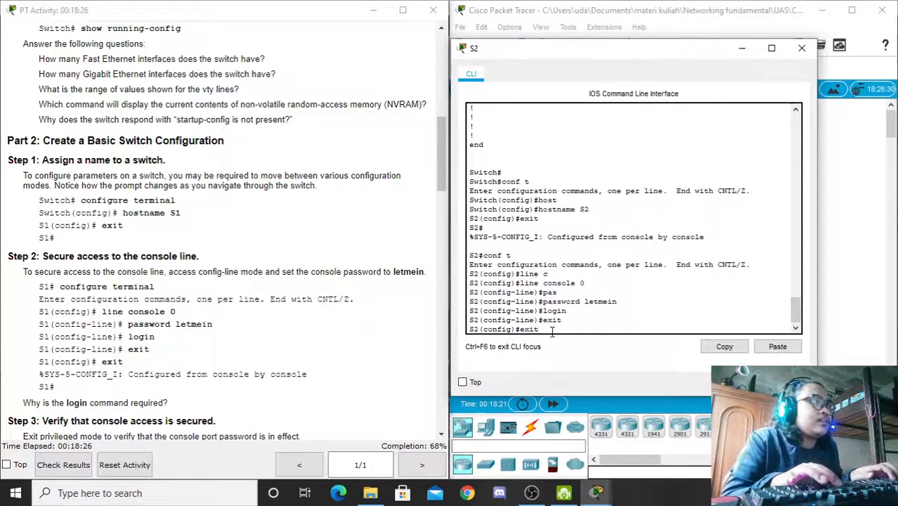
pyautogui.press('Return')
pyautogui.press('Return')
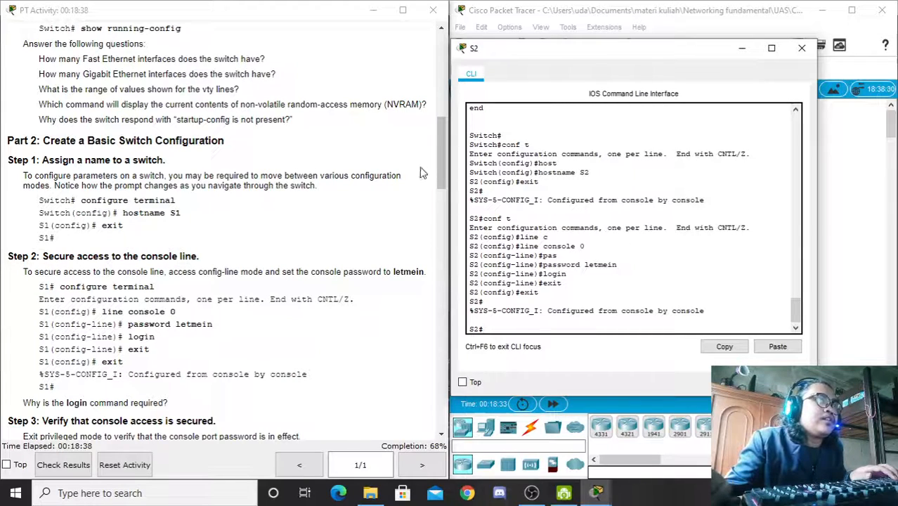
pyautogui.moveTo(440, 160); pyautogui.dragTo(451, 210)
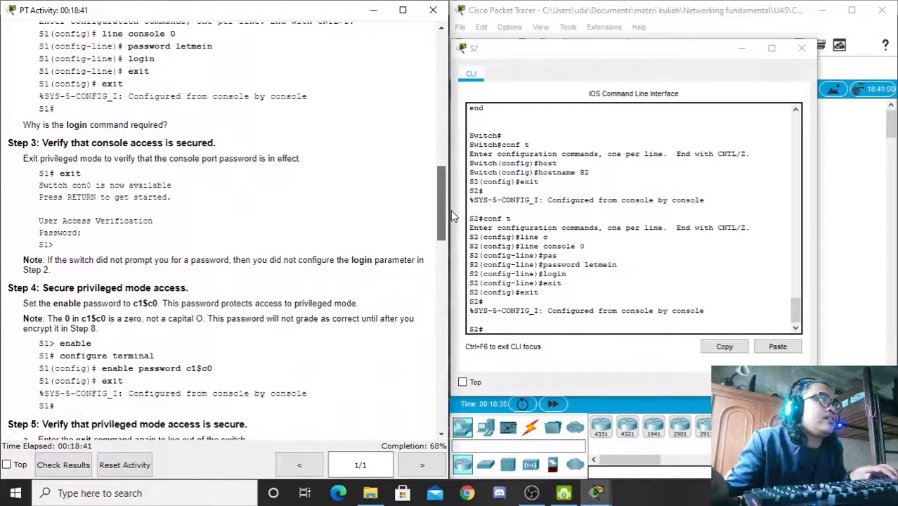
# Step: Log out of S2, log back in with the console password, and run 'en' for S2#
pyautogui.click(508, 328)
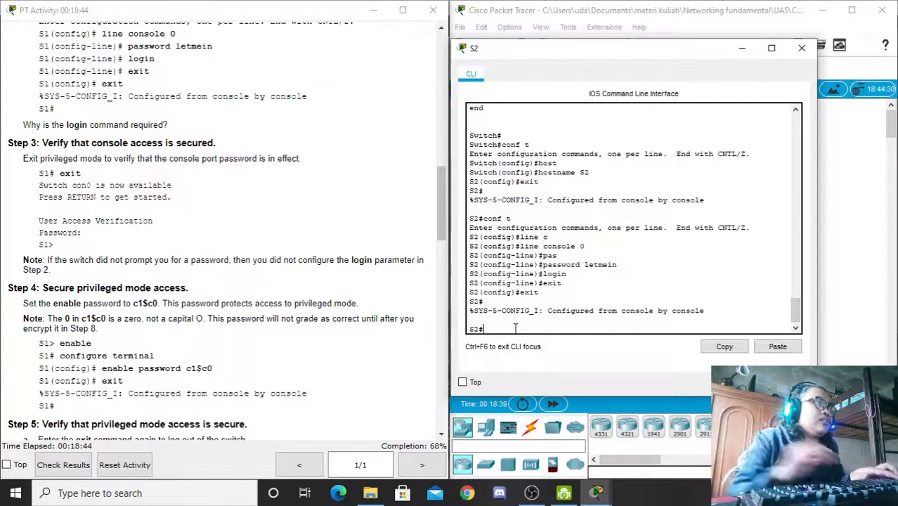
pyautogui.write('ex')
pyautogui.press('Return')
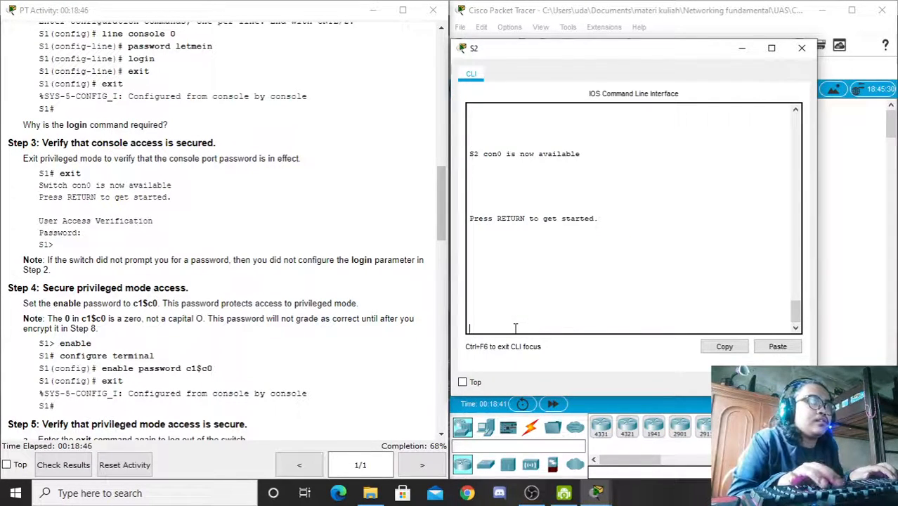
pyautogui.press('Return')
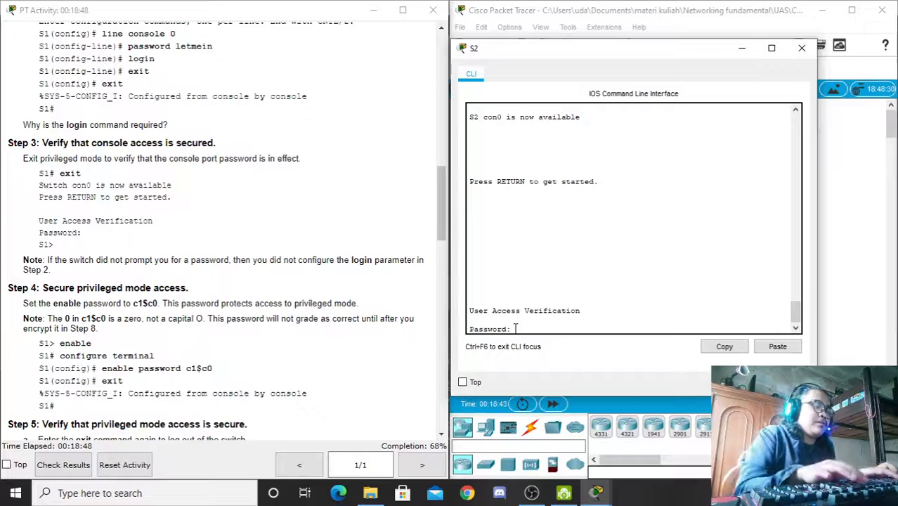
pyautogui.press('Return')
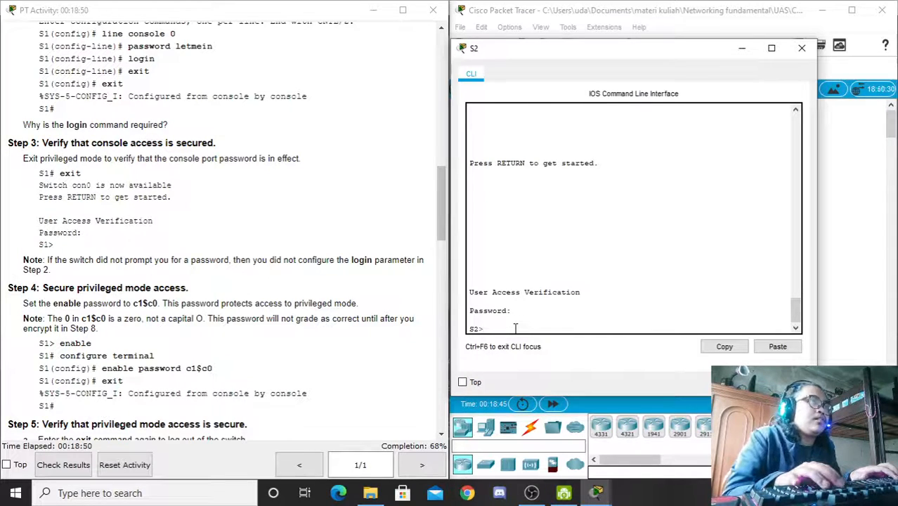
pyautogui.write('en')
pyautogui.press('Return')
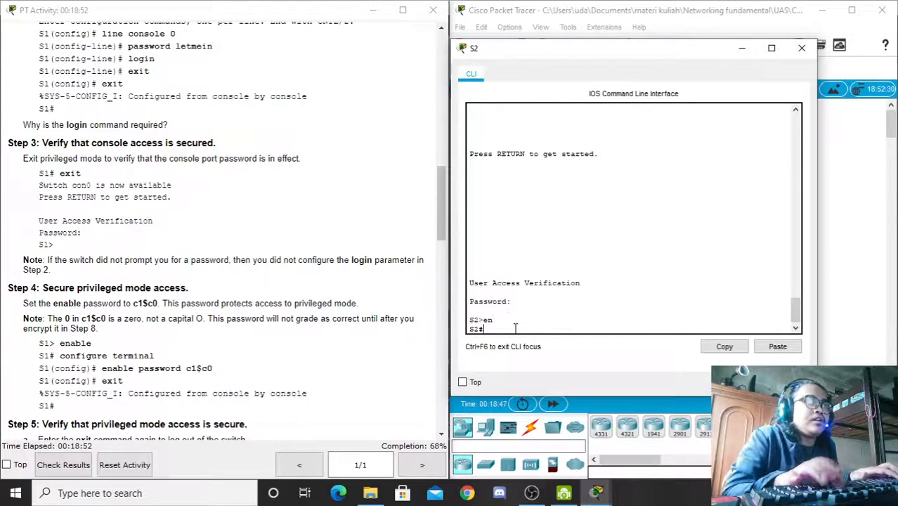
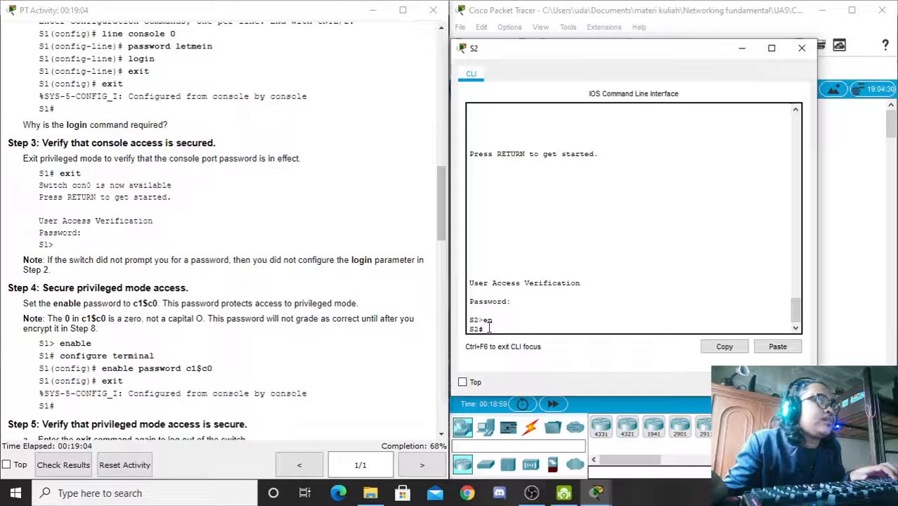
# Step: Enter global configuration mode and start an enable password command on S2
pyautogui.write('conf')
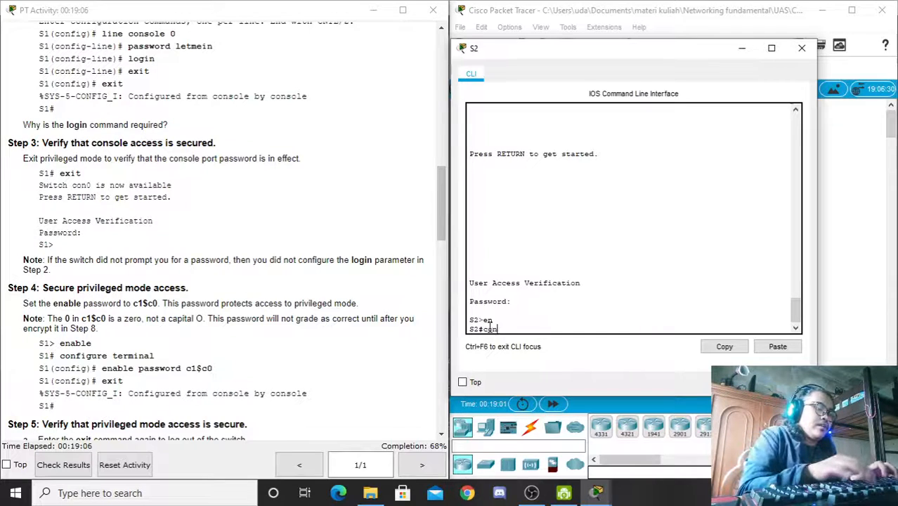
pyautogui.write(' t')
pyautogui.press('Return')
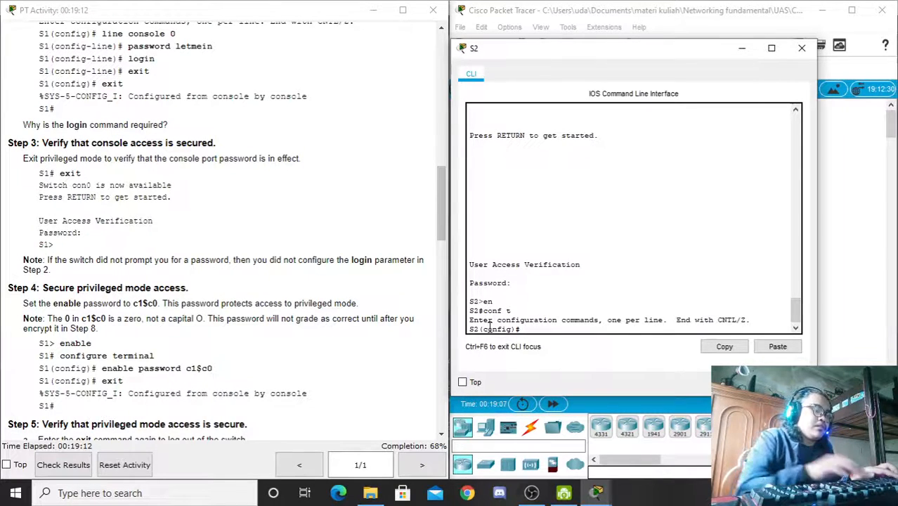
pyautogui.write('enab')
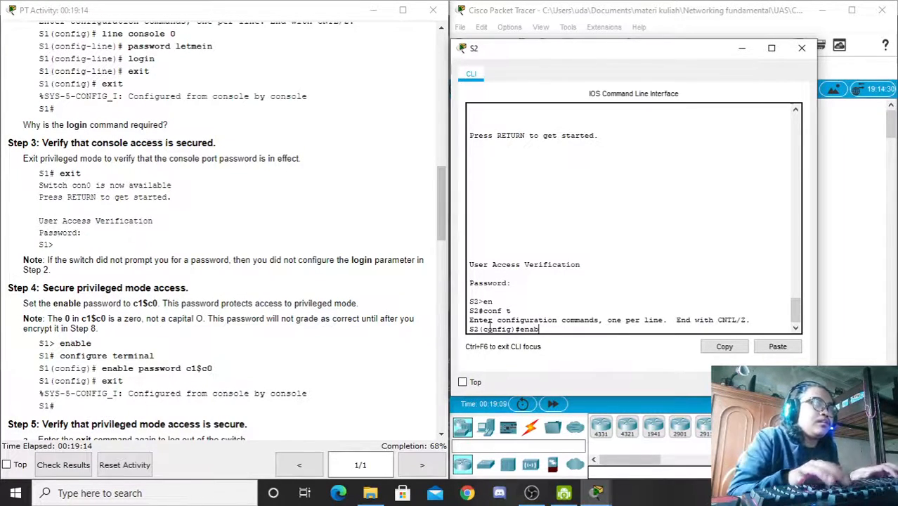
pyautogui.press('BackSpace')
pyautogui.press('Tab')
pyautogui.write('pas')
pyautogui.press('Tab')
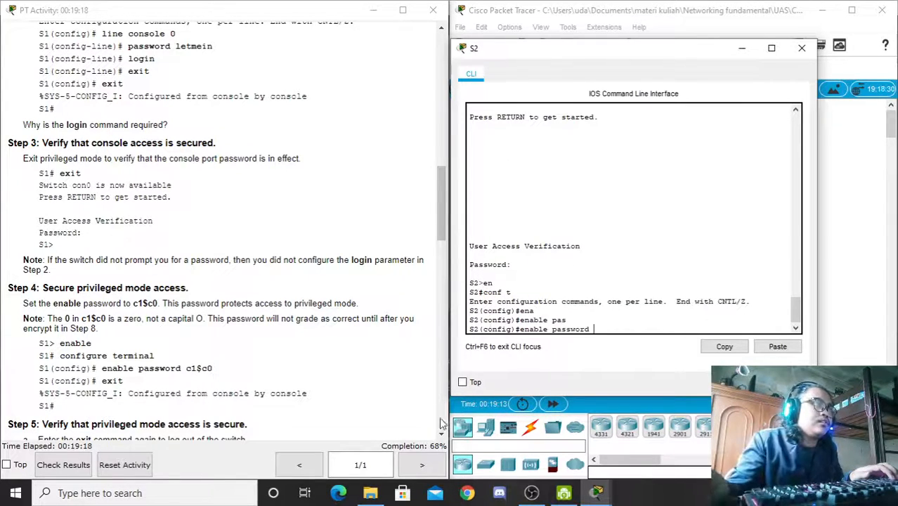
# Step: Paste the lab's enable password from the instructions, apply it, and exit configuration mode
pyautogui.moveTo(213, 368); pyautogui.dragTo(186, 370)
pyautogui.hotkey('ctrl', 'c')
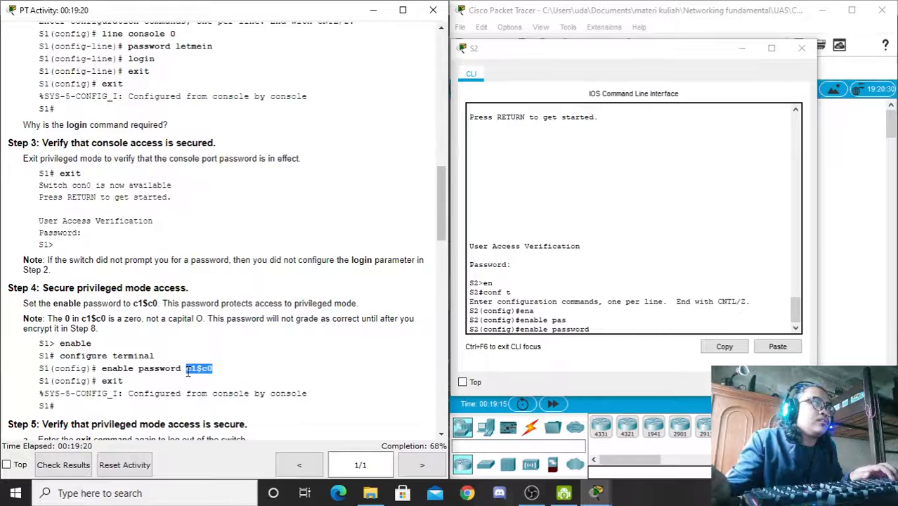
pyautogui.click(597, 329)
pyautogui.rightClick(597, 330)
pyautogui.click(626, 350)
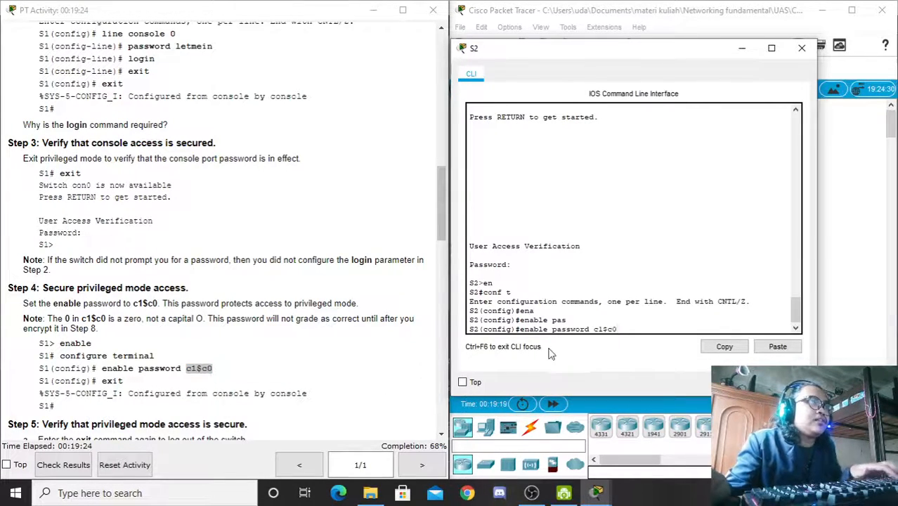
pyautogui.press('Return')
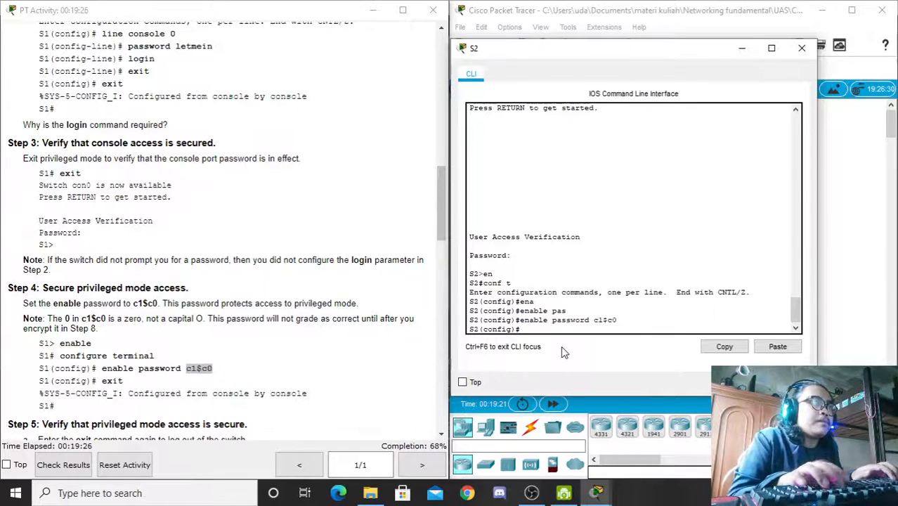
pyautogui.write('exit')
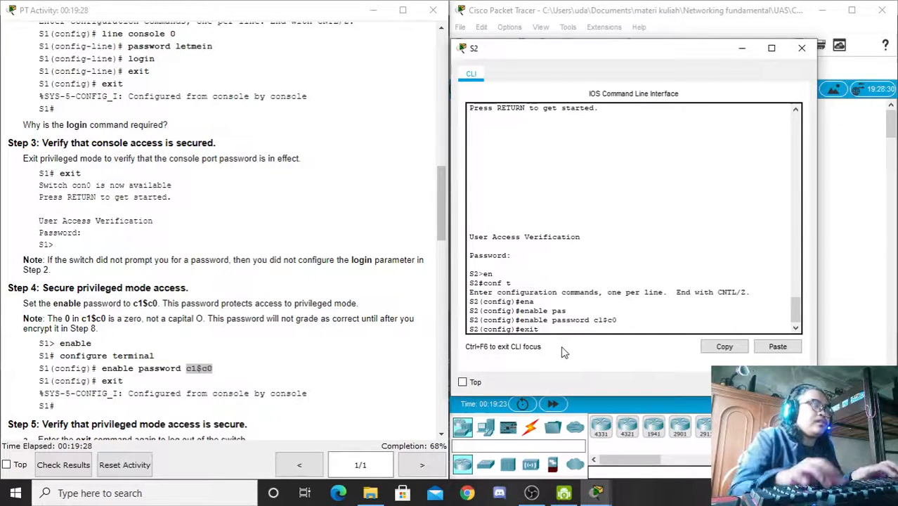
pyautogui.press('Return')
pyautogui.press('Return')
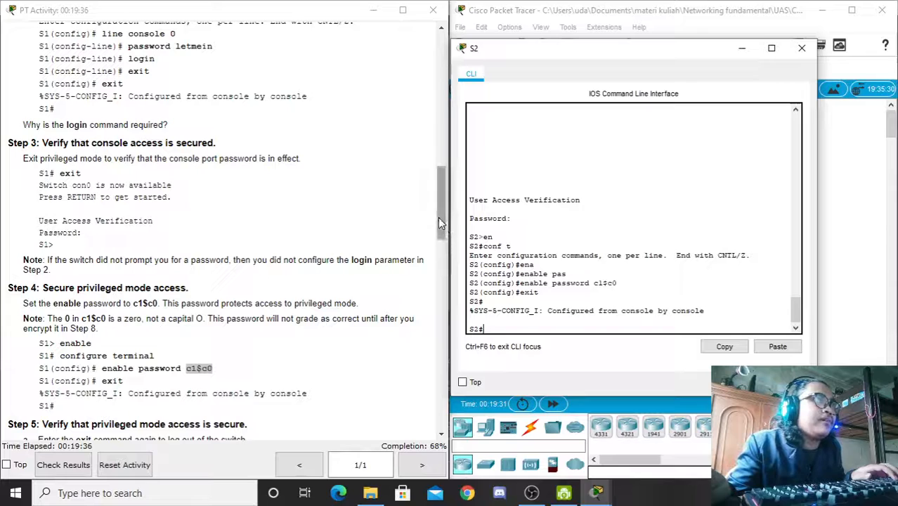
pyautogui.moveTo(437, 217); pyautogui.dragTo(439, 240)
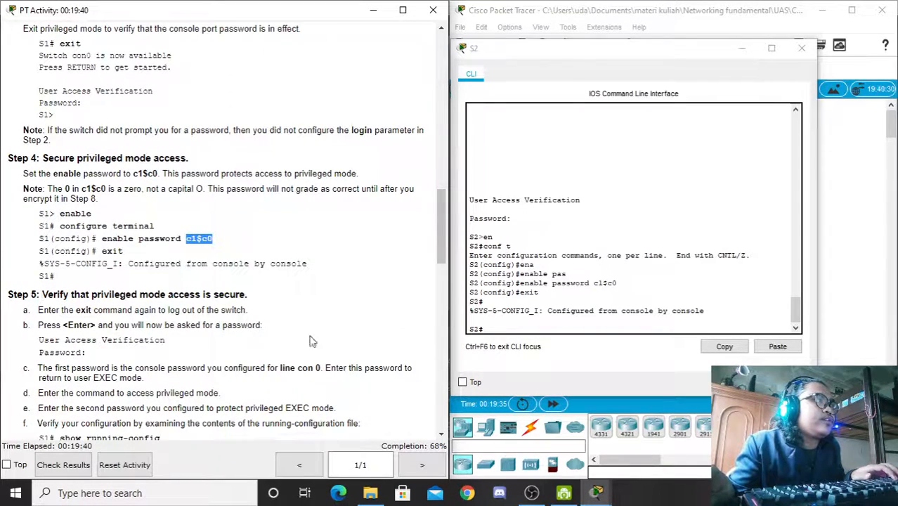
# Step: Log out of S2, log back in with the console password, then give the enable password at 'en'
pyautogui.click(495, 328)
pyautogui.write('exit')
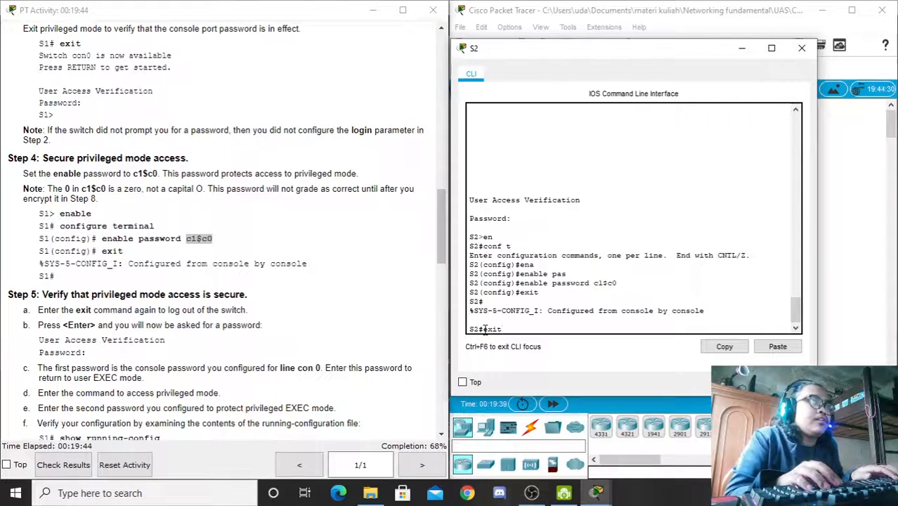
pyautogui.press('Return')
pyautogui.press('Return')
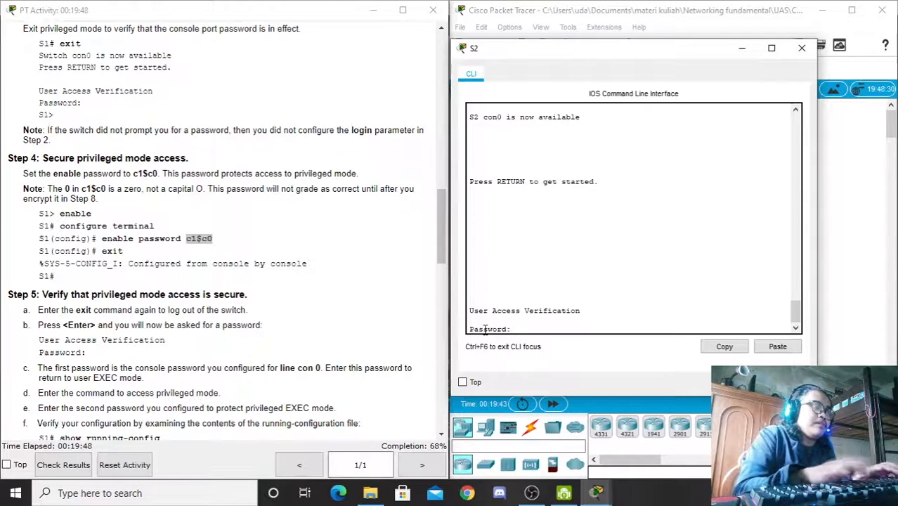
pyautogui.press('Return')
pyautogui.write('en')
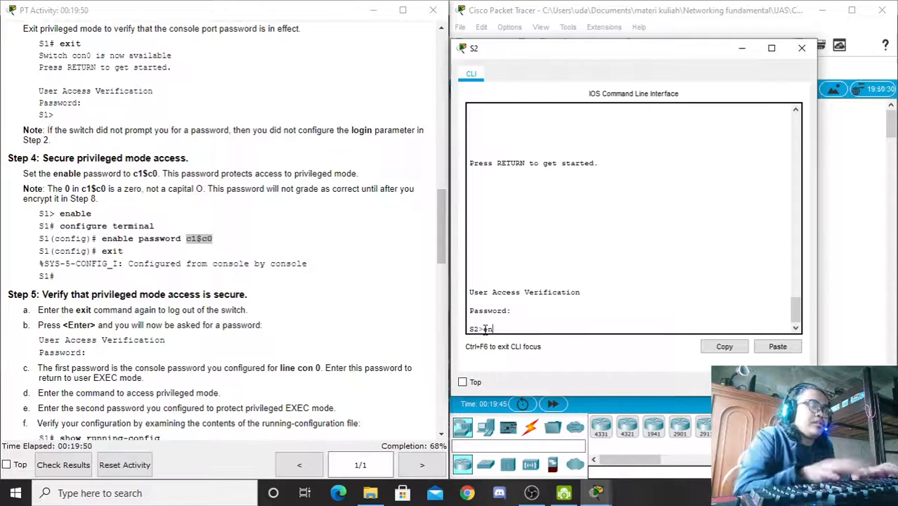
pyautogui.press('Return')
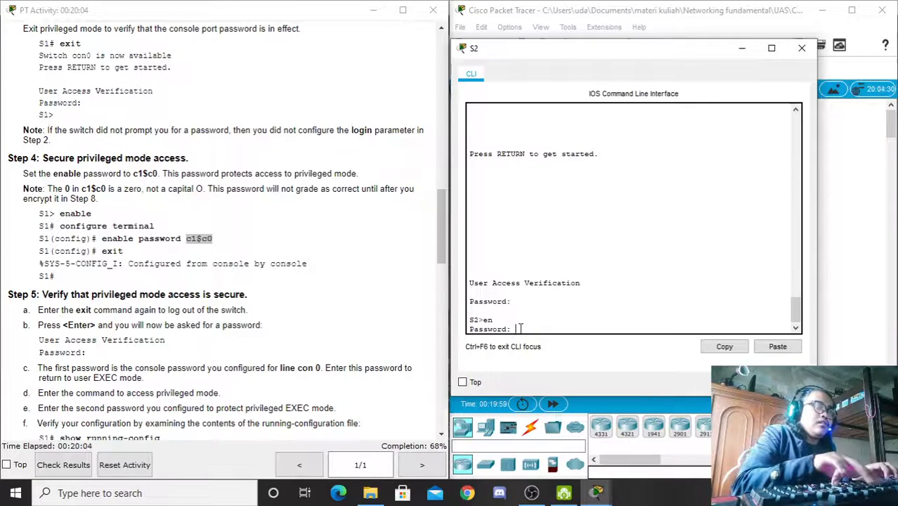
pyautogui.press('Return')
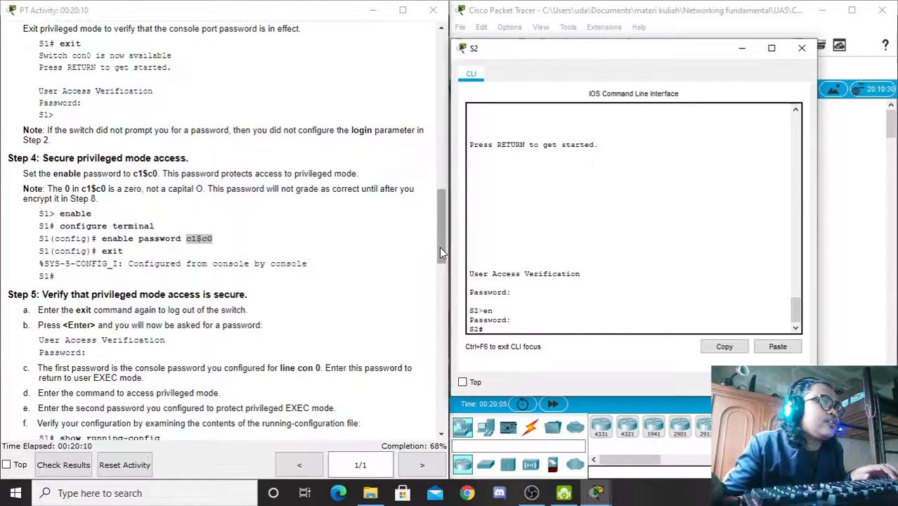
pyautogui.scroll(-3, 442, 252)
pyautogui.moveTo(161, 297); pyautogui.dragTo(87, 298)
# Step: Run 'show run' and page through it, highlighting the plain-text enable and console passwords
pyautogui.click(514, 330)
pyautogui.write('s')
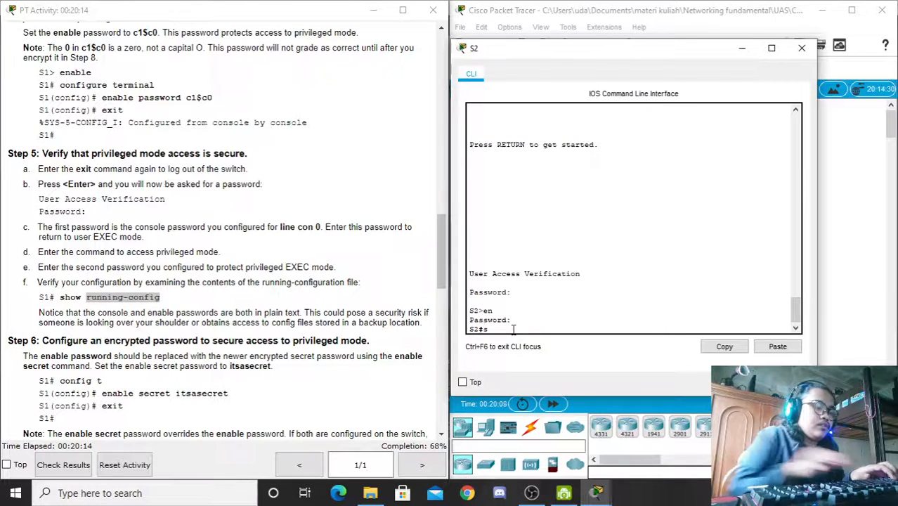
pyautogui.write('how run')
pyautogui.press('Return')
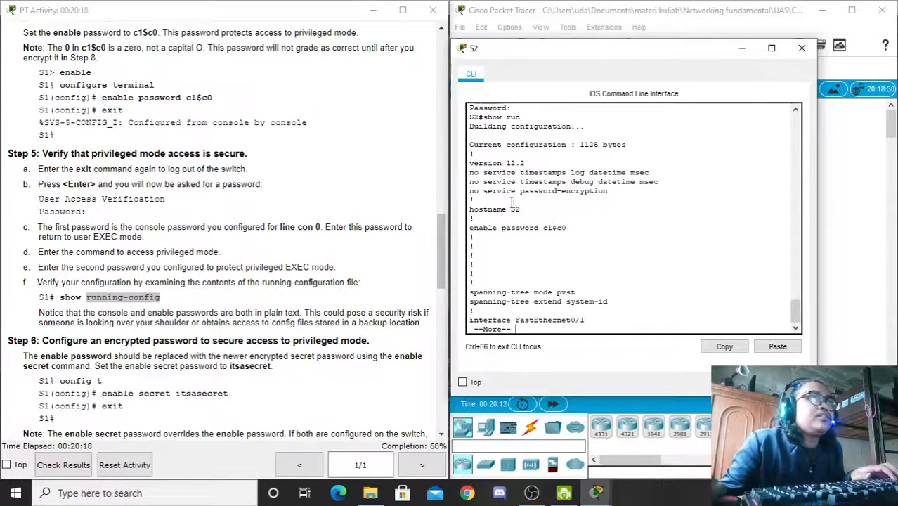
pyautogui.moveTo(567, 232); pyautogui.dragTo(542, 229)
pyautogui.click(548, 229)
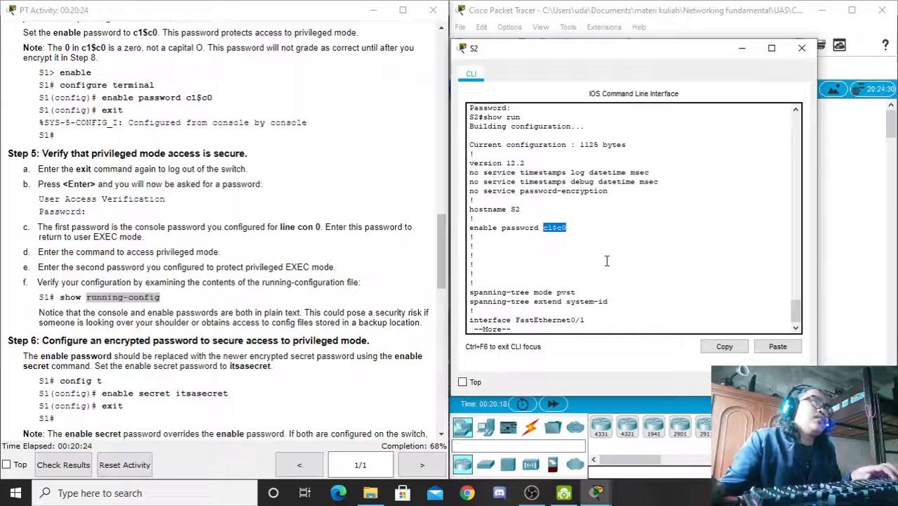
pyautogui.press('space')
pyautogui.press('space')
pyautogui.press('space')
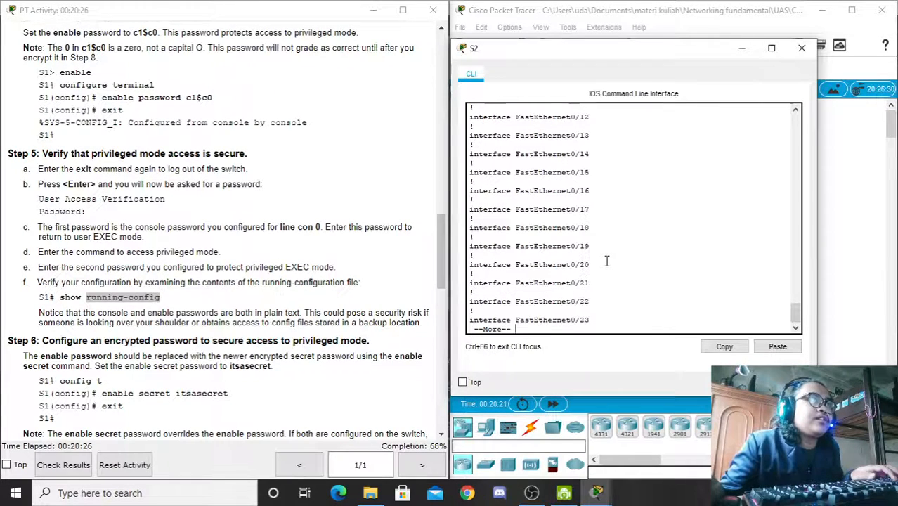
pyautogui.moveTo(548, 265); pyautogui.dragTo(516, 265)
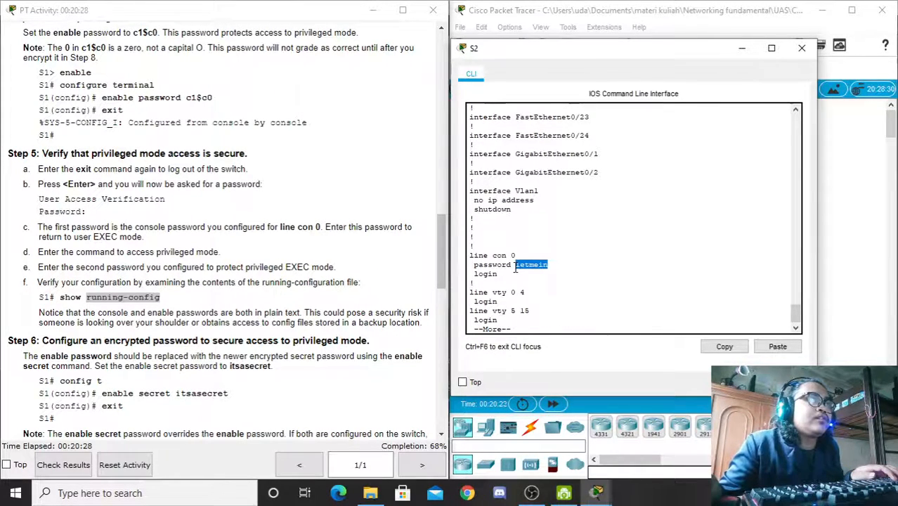
pyautogui.press('space')
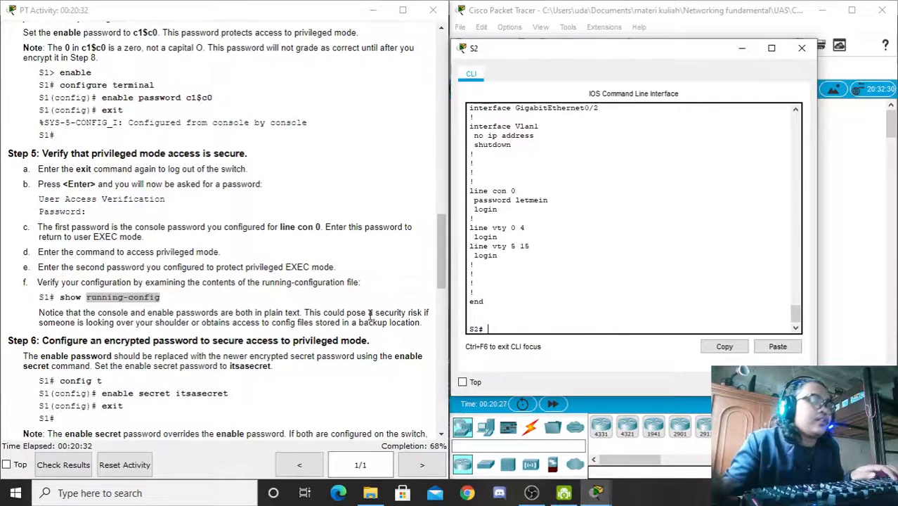
pyautogui.press('Return')
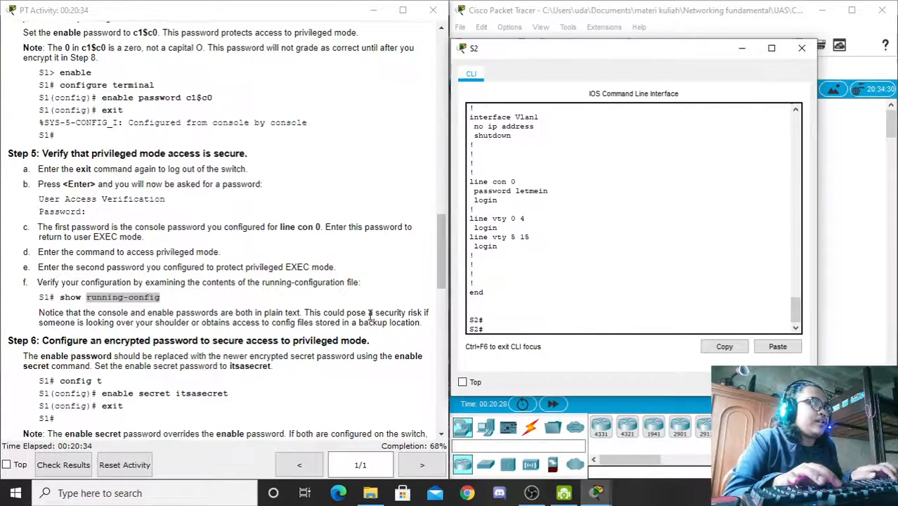
pyautogui.press('Return')
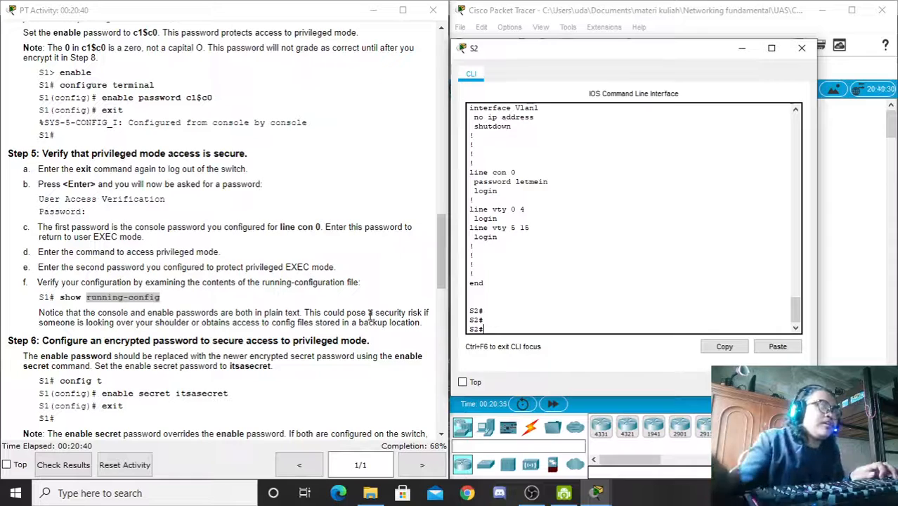
pyautogui.moveTo(439, 256); pyautogui.dragTo(441, 274)
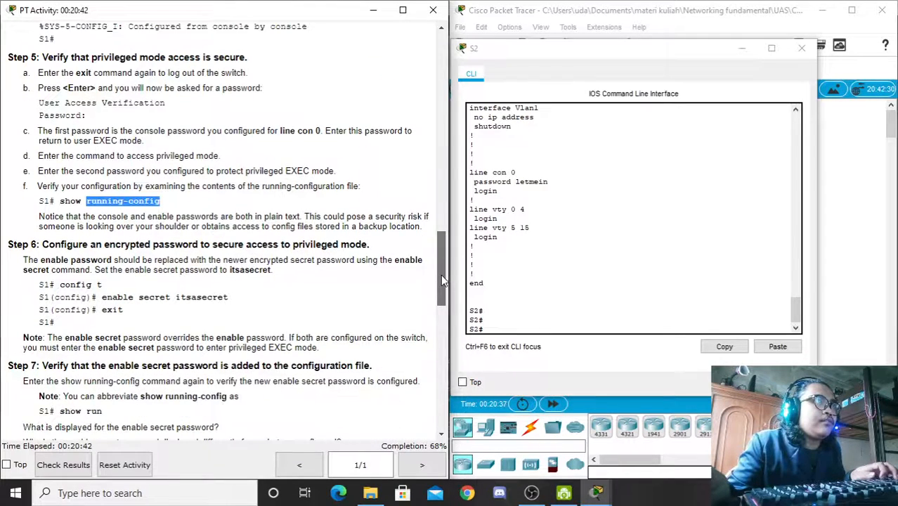
# Step: Set S2's enable secret to the lab's secret password via conf t, then return to privileged mode
pyautogui.click(492, 329)
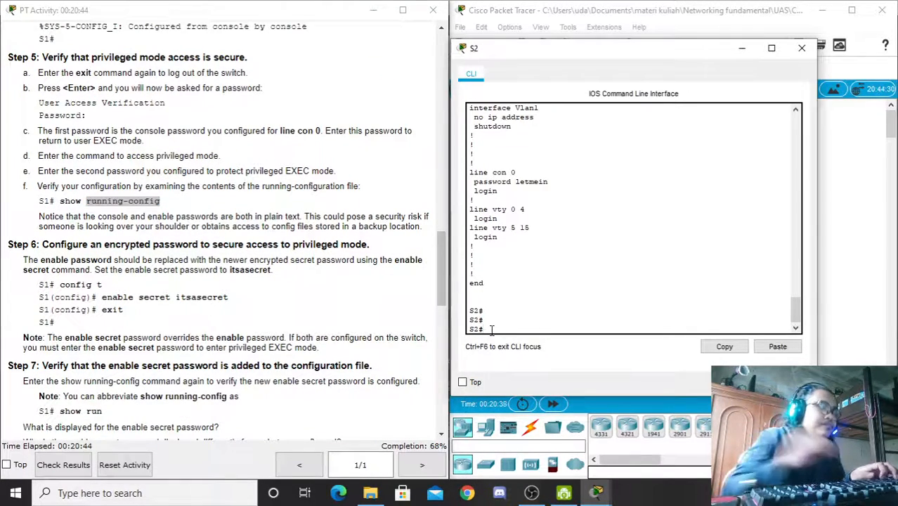
pyautogui.write('conf')
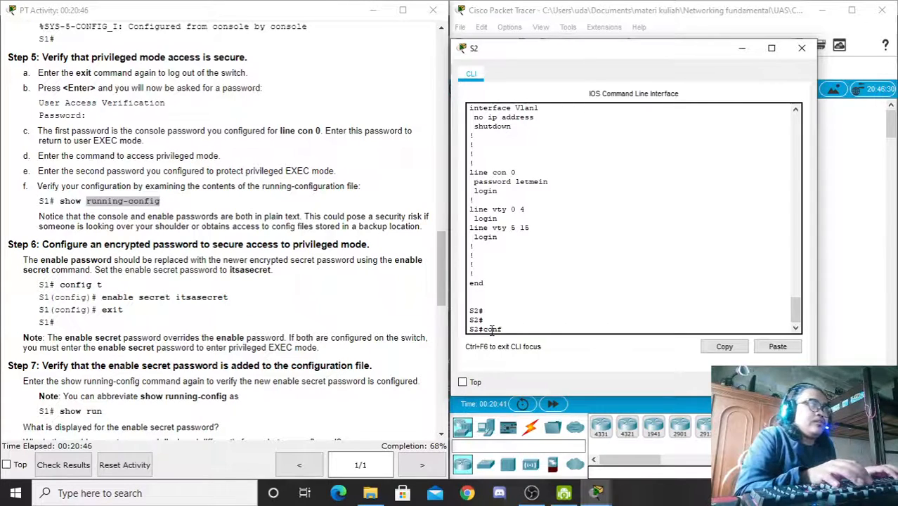
pyautogui.write(' t')
pyautogui.press('Return')
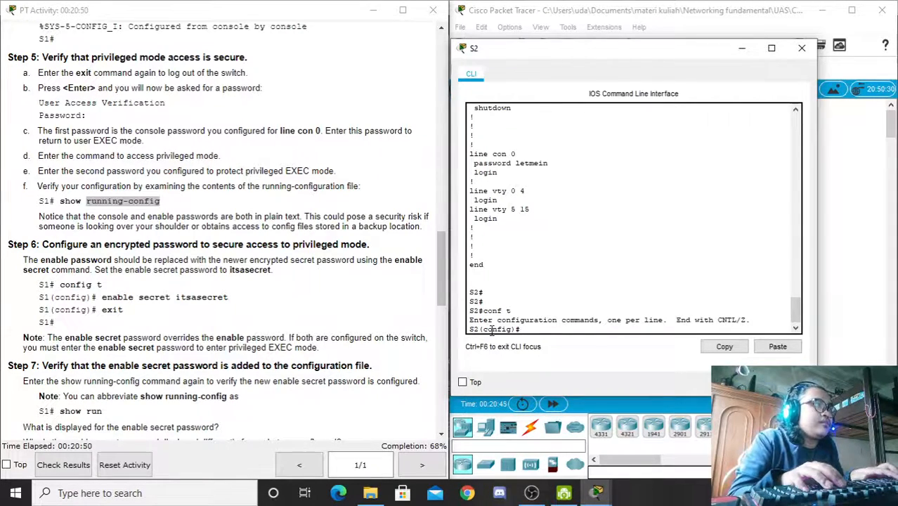
pyautogui.write('ena')
pyautogui.press('Tab')
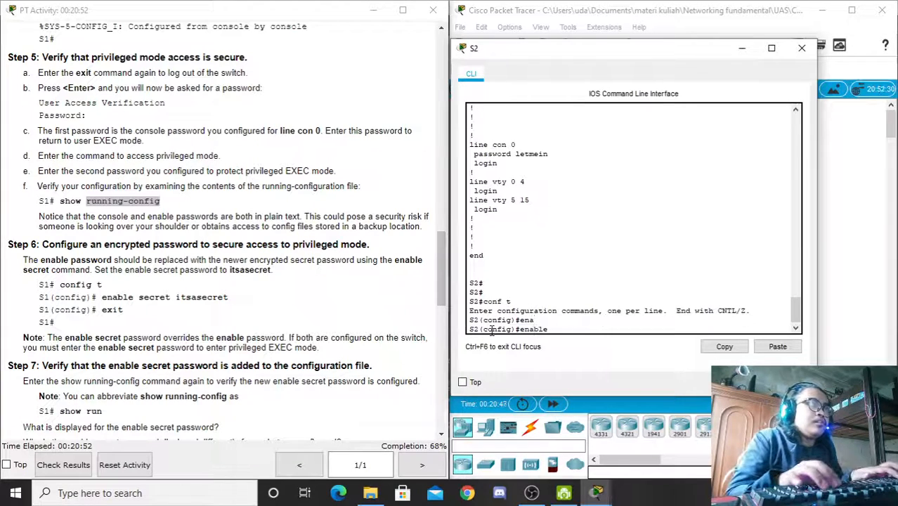
pyautogui.write('sec')
pyautogui.press('Tab')
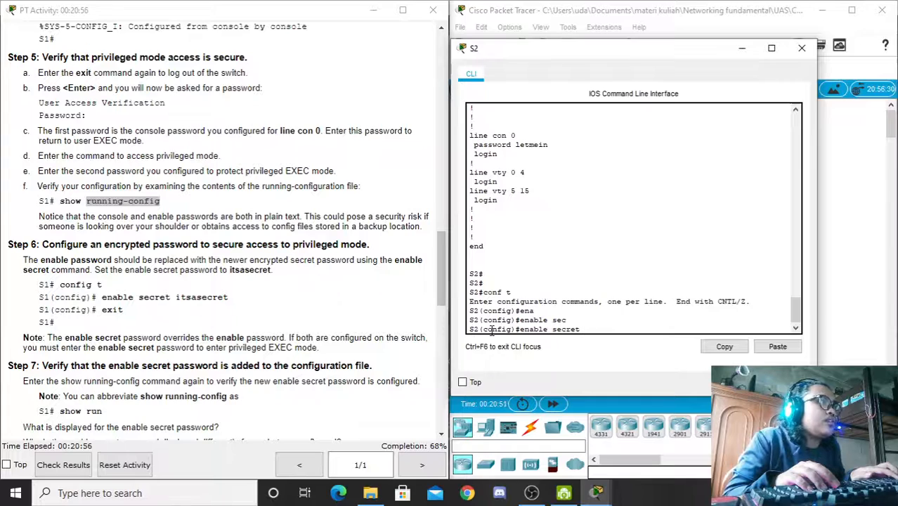
pyautogui.write('its')
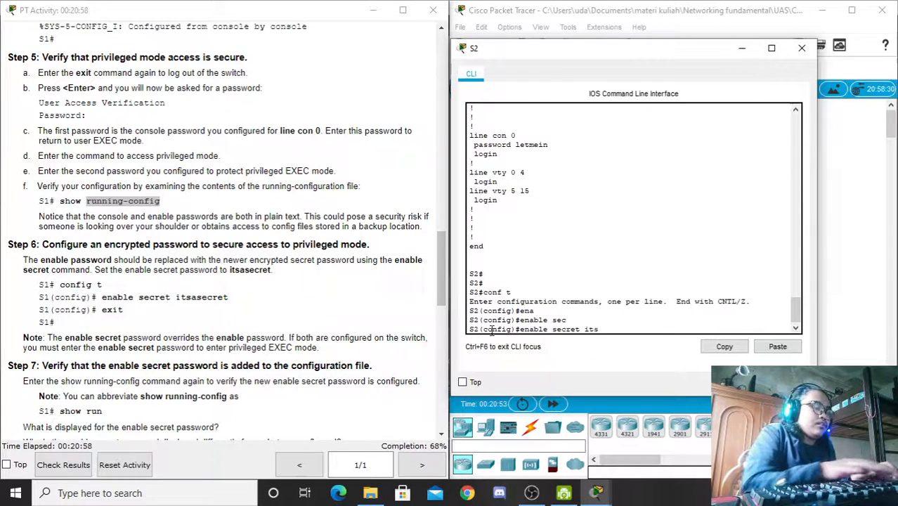
pyautogui.write('asecret')
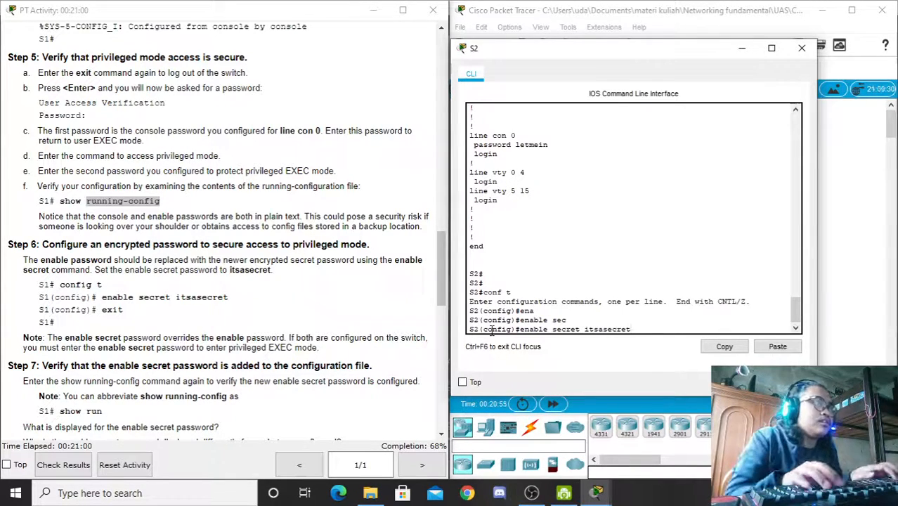
pyautogui.press('Return')
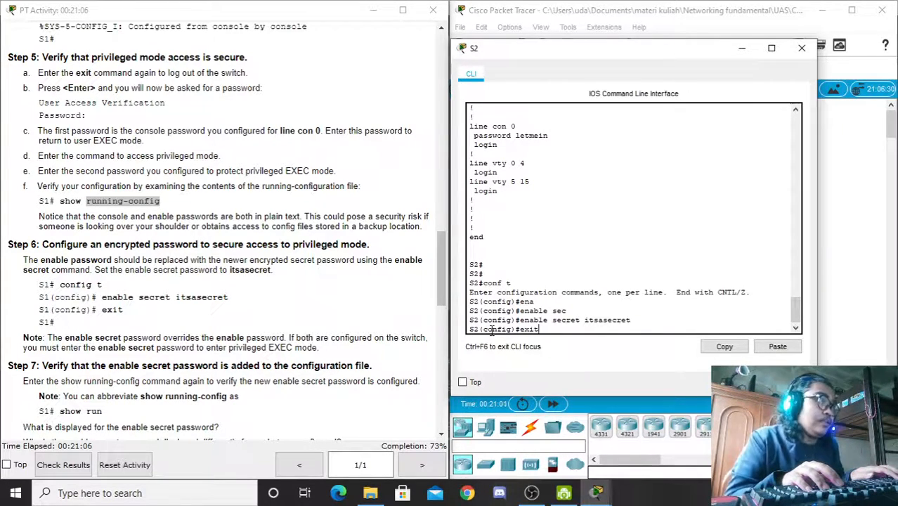
pyautogui.press('Return')
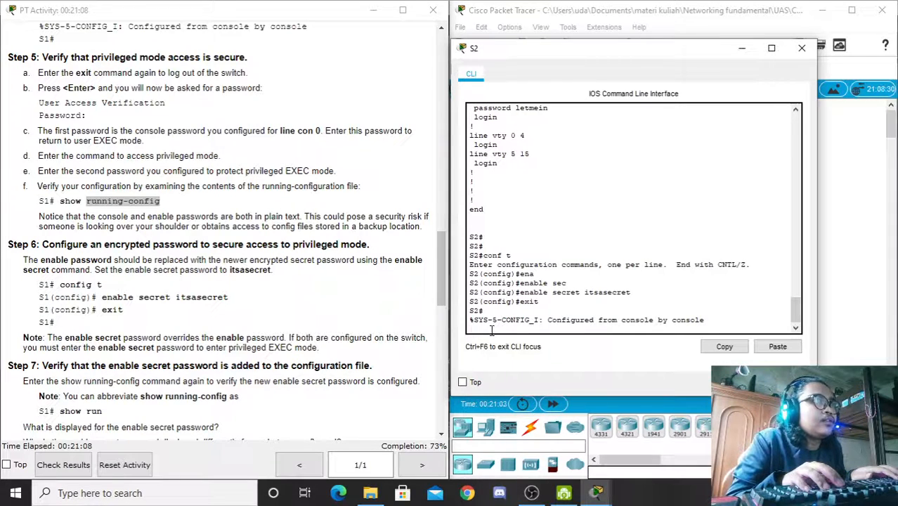
pyautogui.press('Return')
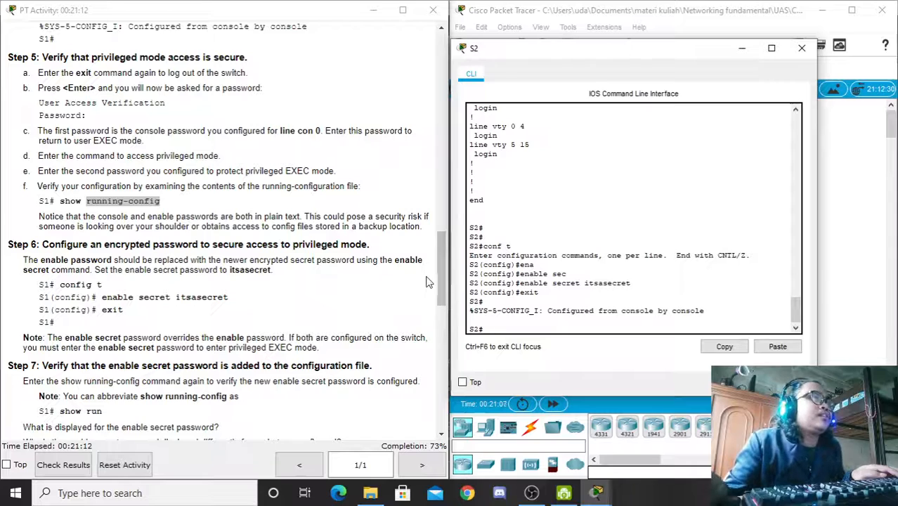
# Step: Run 'show run' again, marking the encrypted enable secret hash and the still plain-text console password
pyautogui.moveTo(441, 268); pyautogui.dragTo(444, 303)
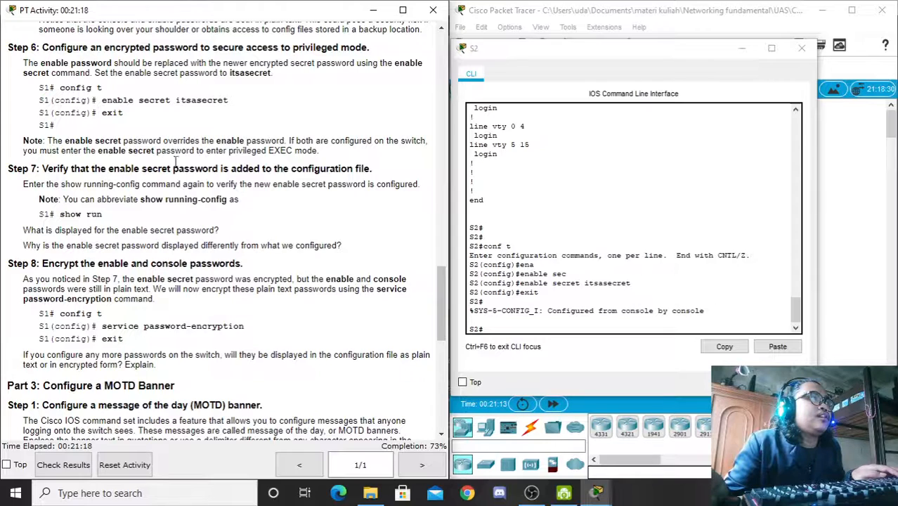
pyautogui.click(491, 323)
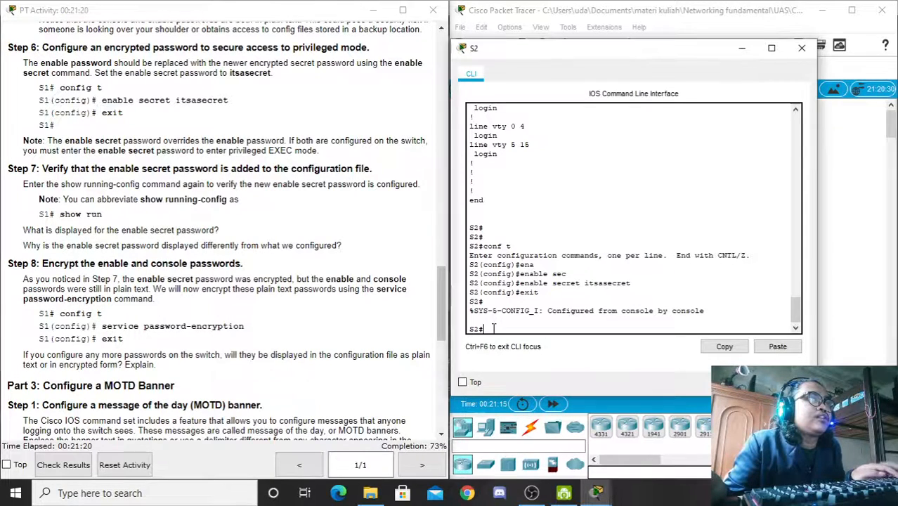
pyautogui.write('show run')
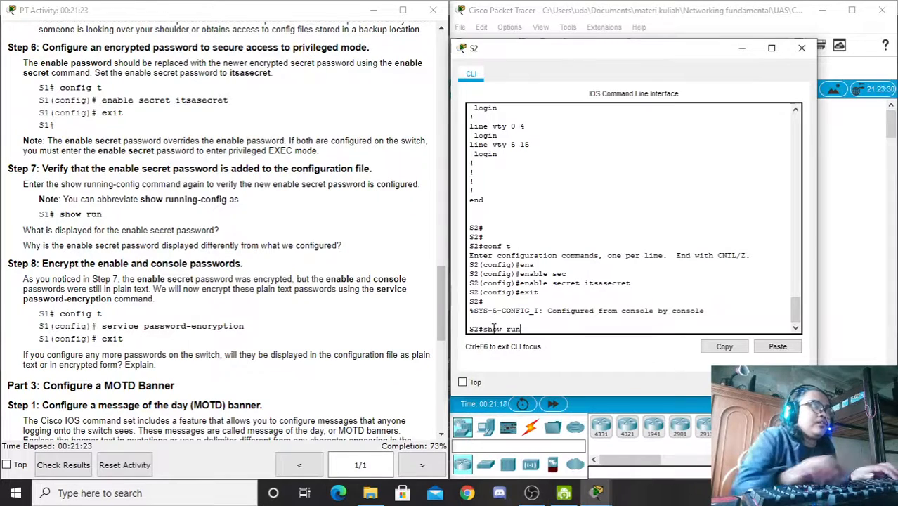
pyautogui.press('Return')
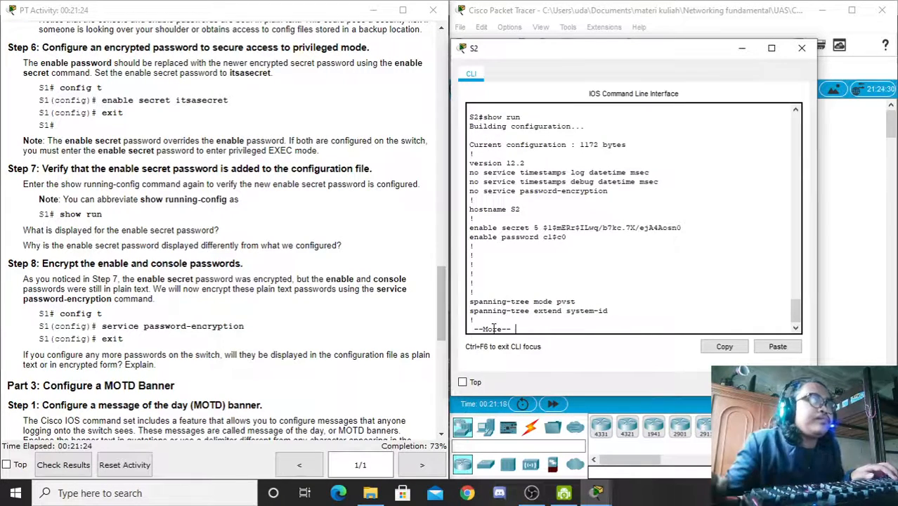
pyautogui.moveTo(543, 227); pyautogui.dragTo(681, 229)
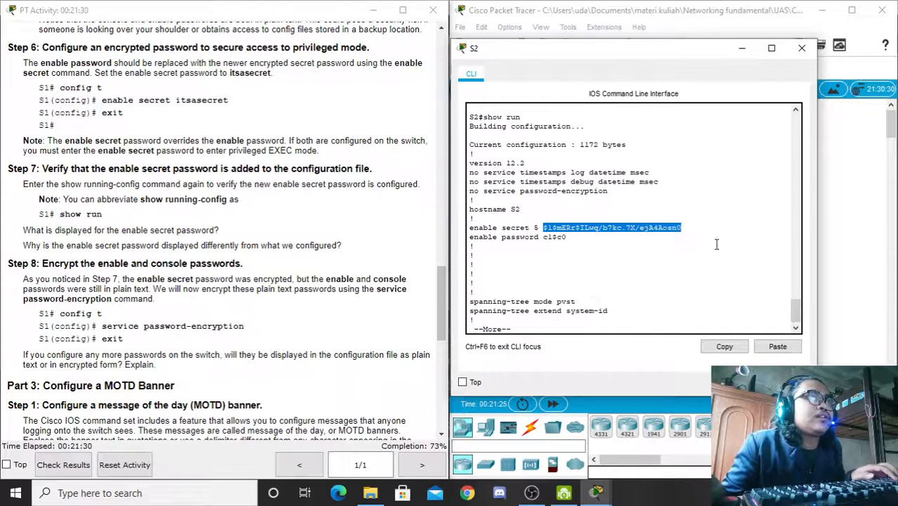
pyautogui.moveTo(797, 309); pyautogui.dragTo(796, 316)
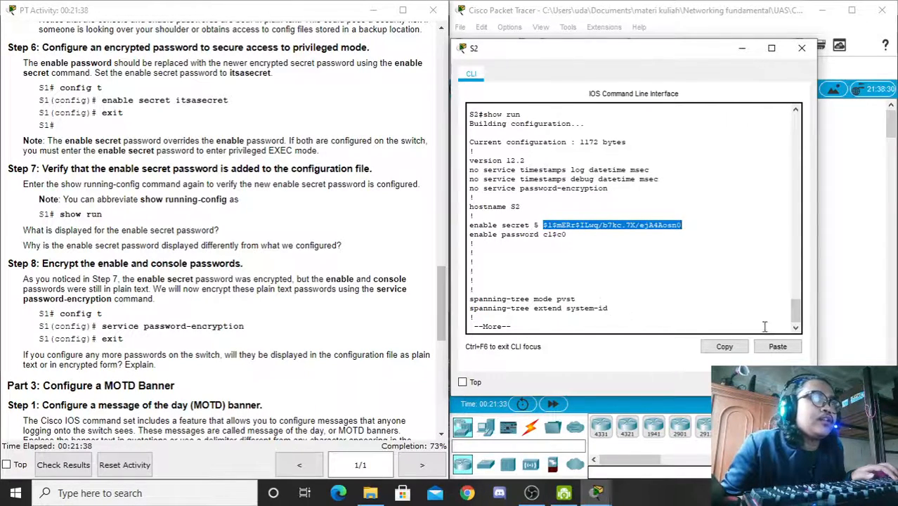
pyautogui.press('space')
pyautogui.press('space')
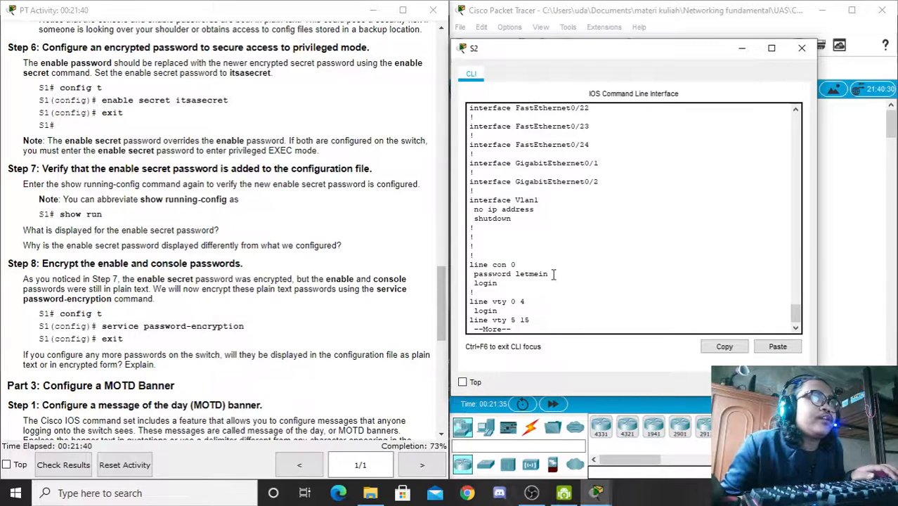
pyautogui.moveTo(550, 274); pyautogui.dragTo(514, 272)
pyautogui.click(534, 328)
pyautogui.press('space')
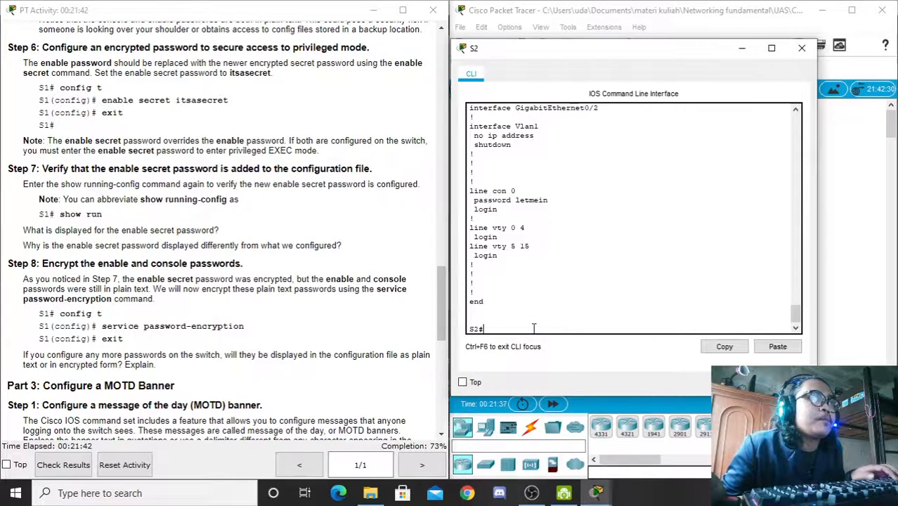
pyautogui.press('Return')
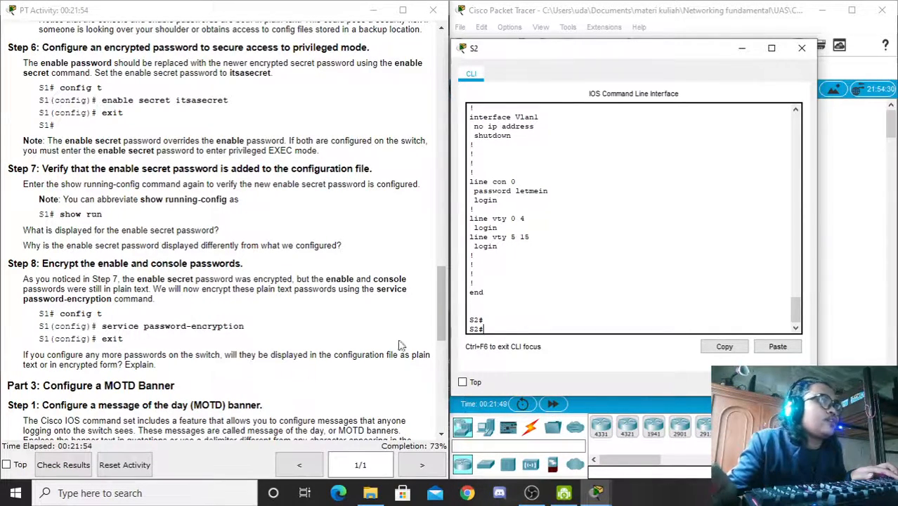
# Step: Enable 'service password-encryption' in global configuration mode and exit back to the S2# prompt
pyautogui.write('onf')
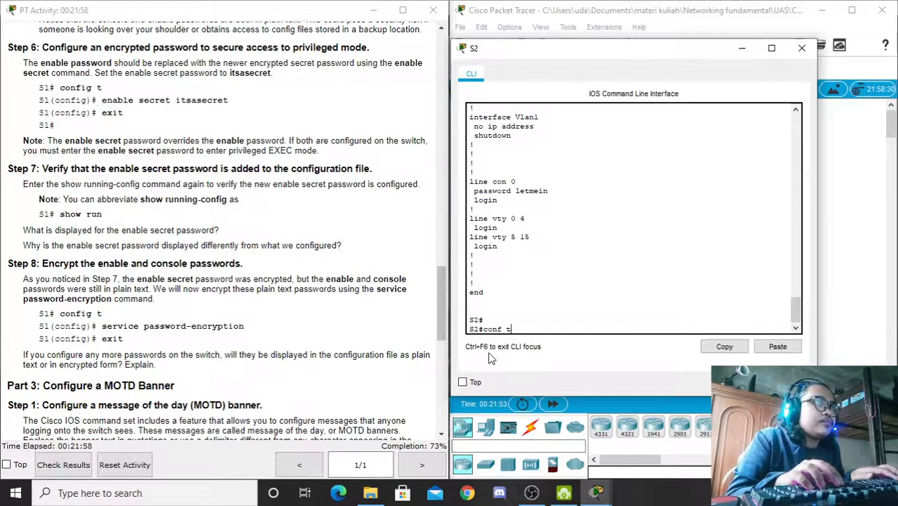
pyautogui.write(' t')
pyautogui.press('Return')
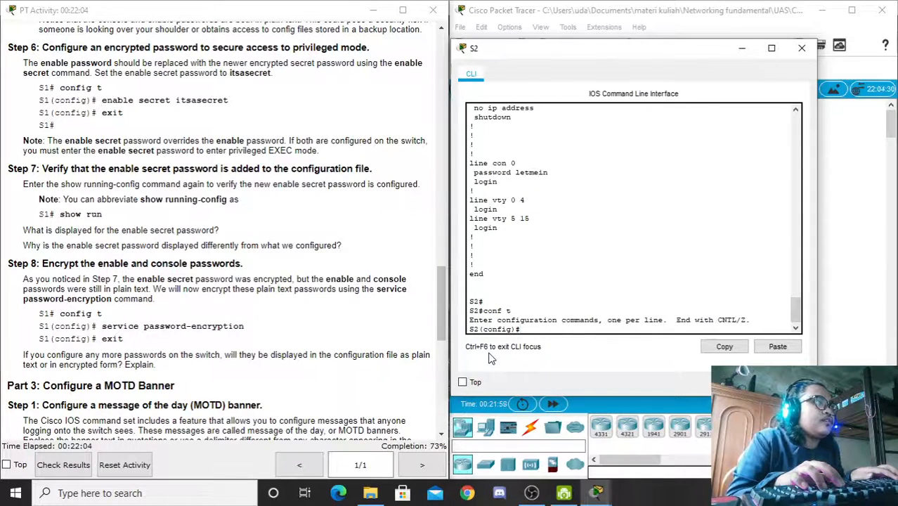
pyautogui.write('se')
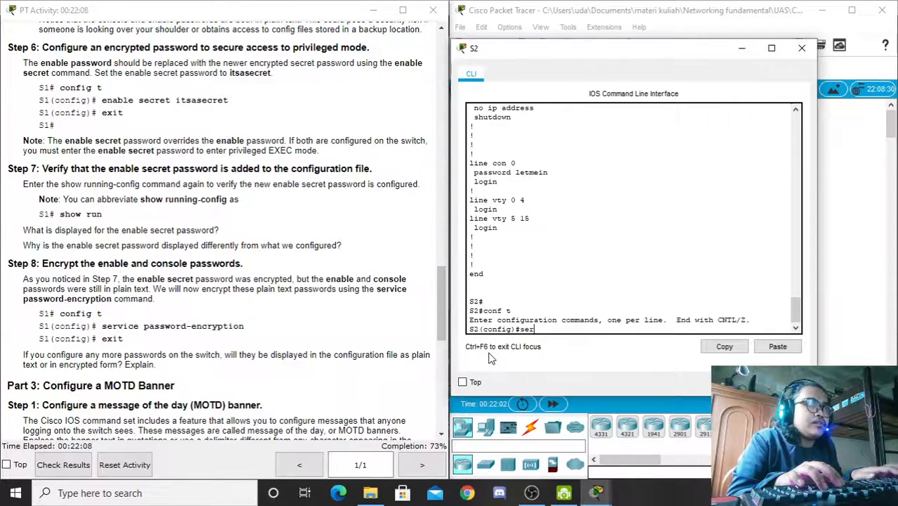
pyautogui.write('r')
pyautogui.press('Tab')
pyautogui.write('pas')
pyautogui.press('Tab')
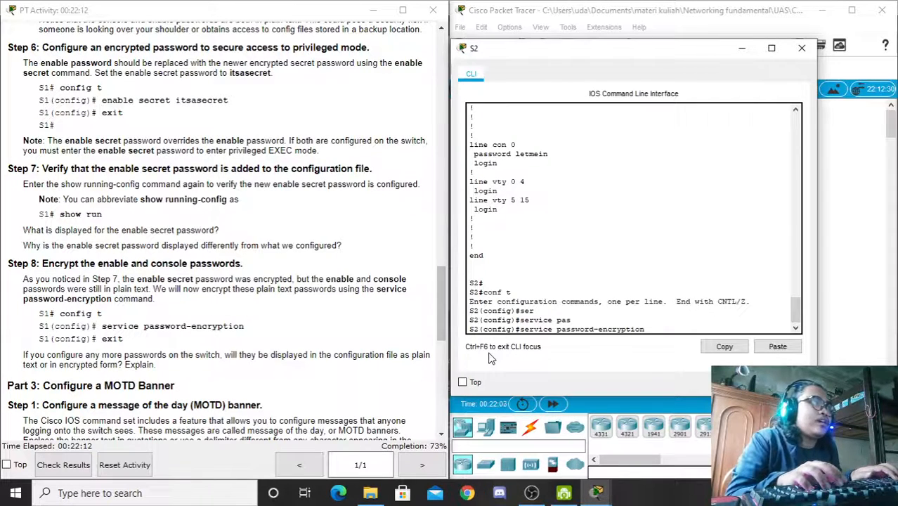
pyautogui.press('Return')
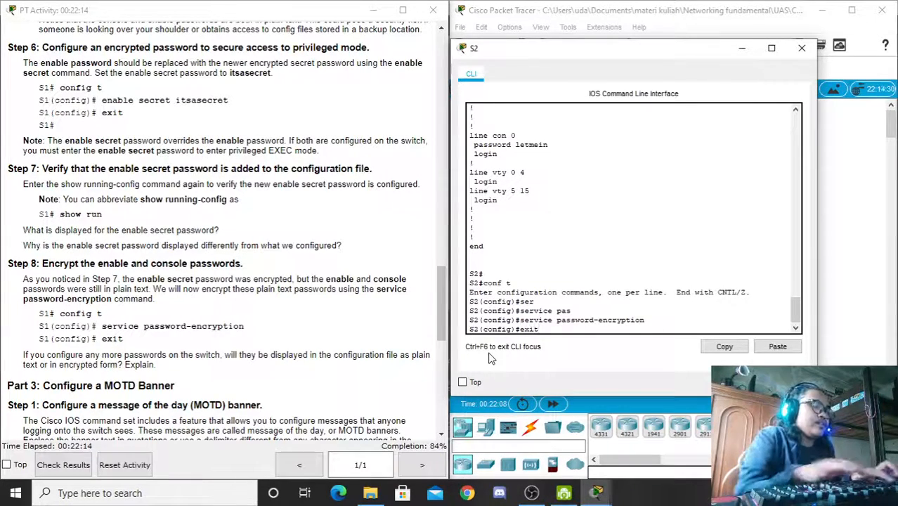
pyautogui.write('exit')
pyautogui.press('Return')
pyautogui.press('Return')
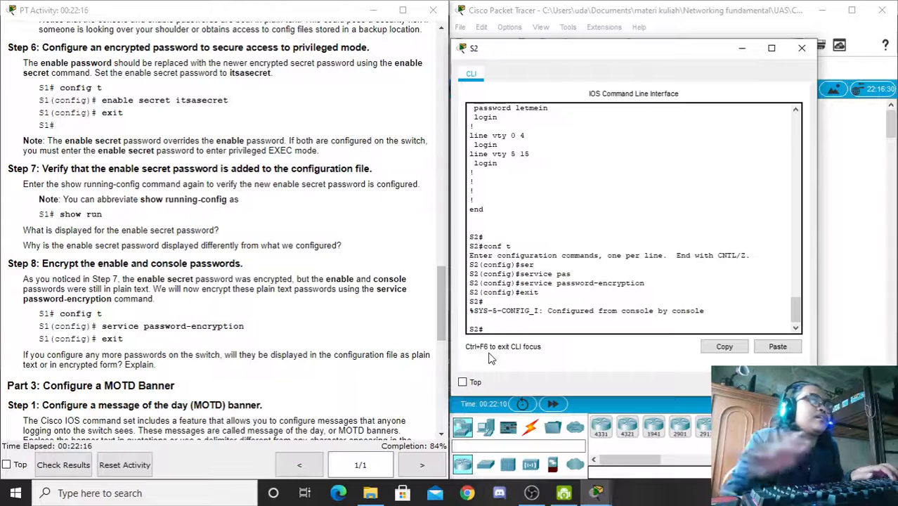
pyautogui.click(442, 309)
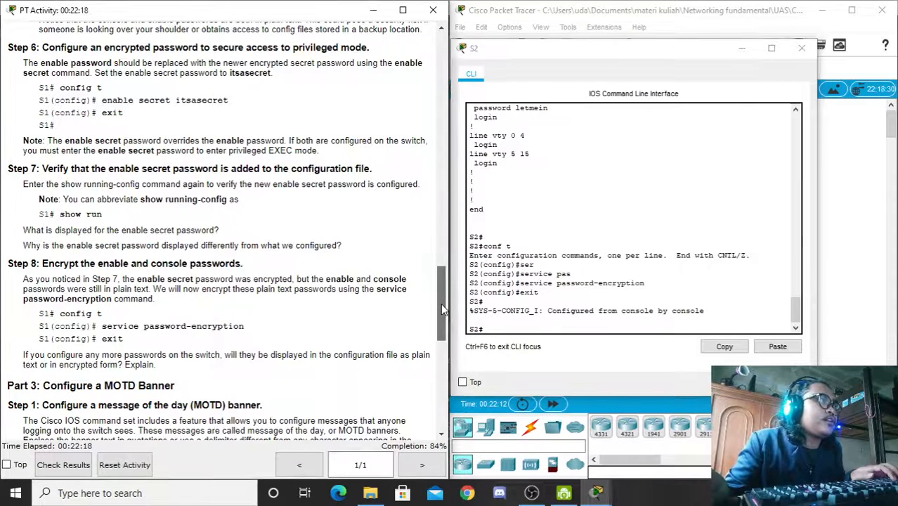
# Step: Highlight the instruction questions on how the enable secret displays and why it looks different
pyautogui.moveTo(442, 305); pyautogui.dragTo(440, 298)
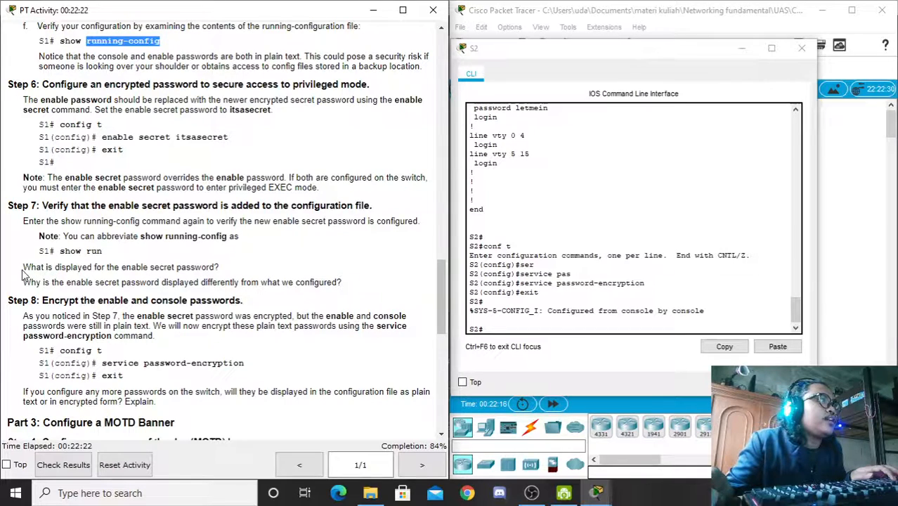
pyautogui.moveTo(23, 268); pyautogui.dragTo(220, 266)
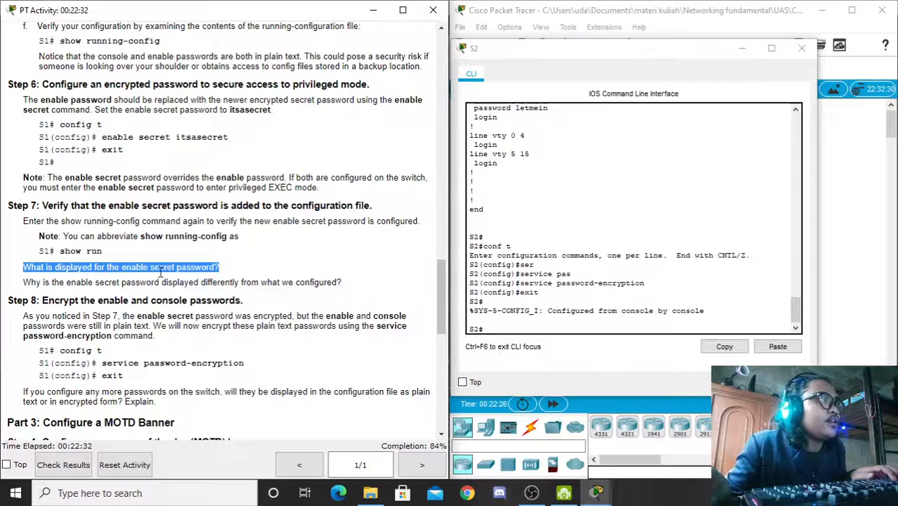
pyautogui.click(129, 284)
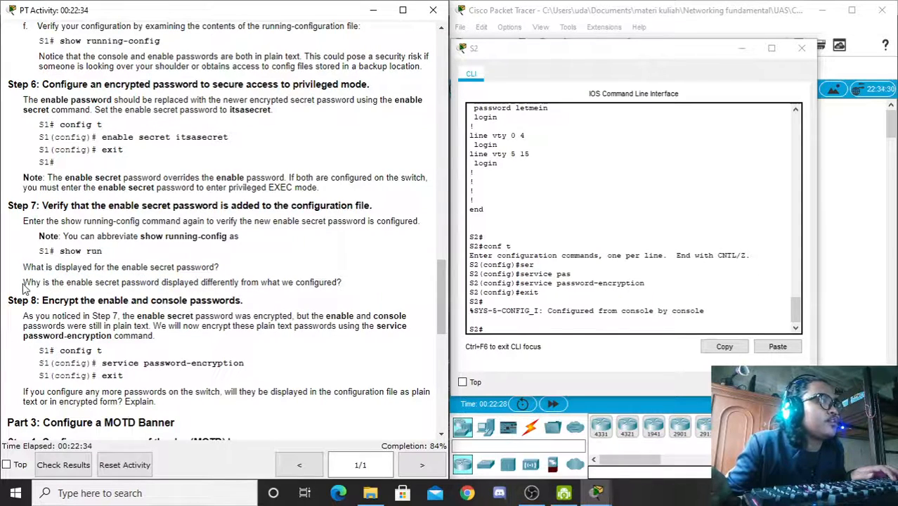
pyautogui.moveTo(23, 284); pyautogui.dragTo(346, 284)
pyautogui.click(302, 285)
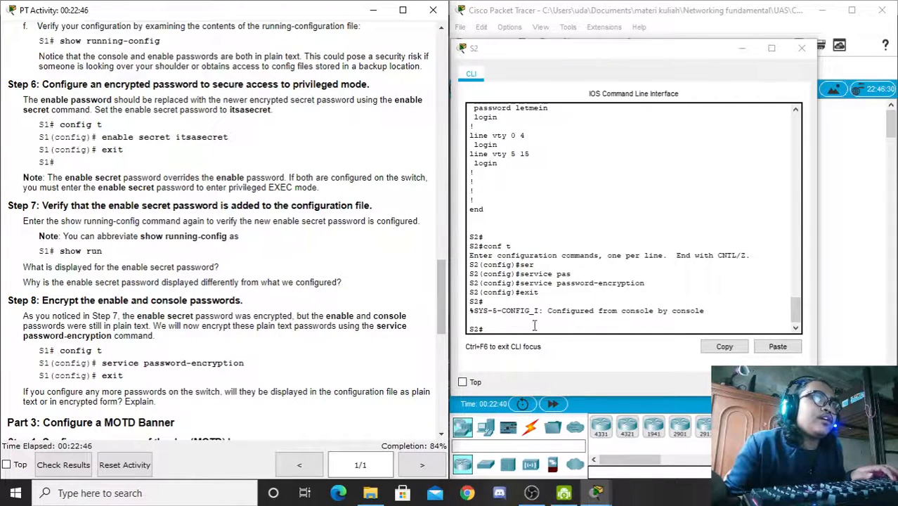
pyautogui.click(492, 331)
pyautogui.moveTo(796, 310); pyautogui.dragTo(795, 321)
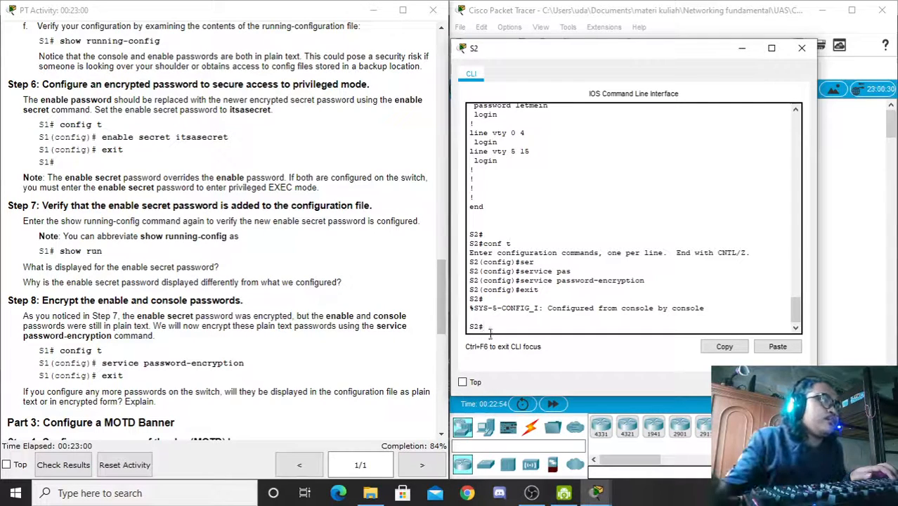
# Step: Highlight the questions about future passwords and the password-encryption command in the instructions
pyautogui.moveTo(440, 295); pyautogui.dragTo(438, 309)
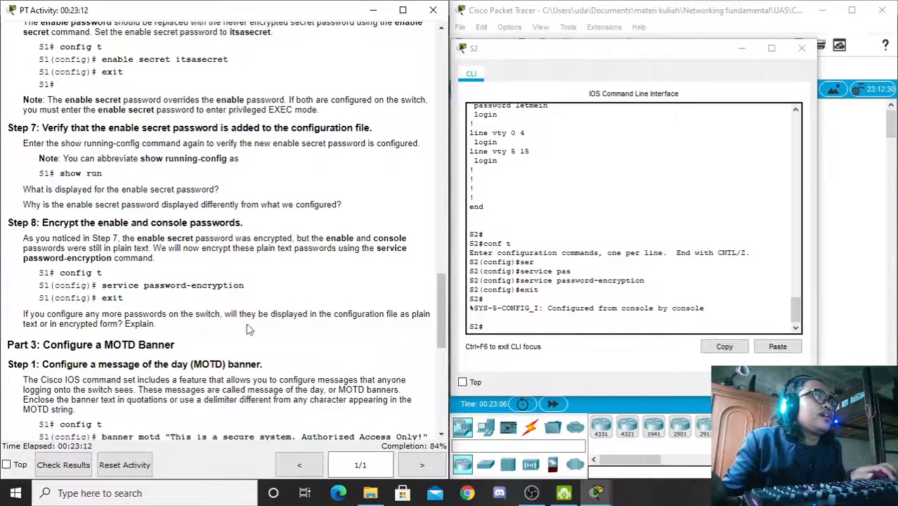
pyautogui.moveTo(23, 314); pyautogui.dragTo(308, 316)
pyautogui.click(333, 317)
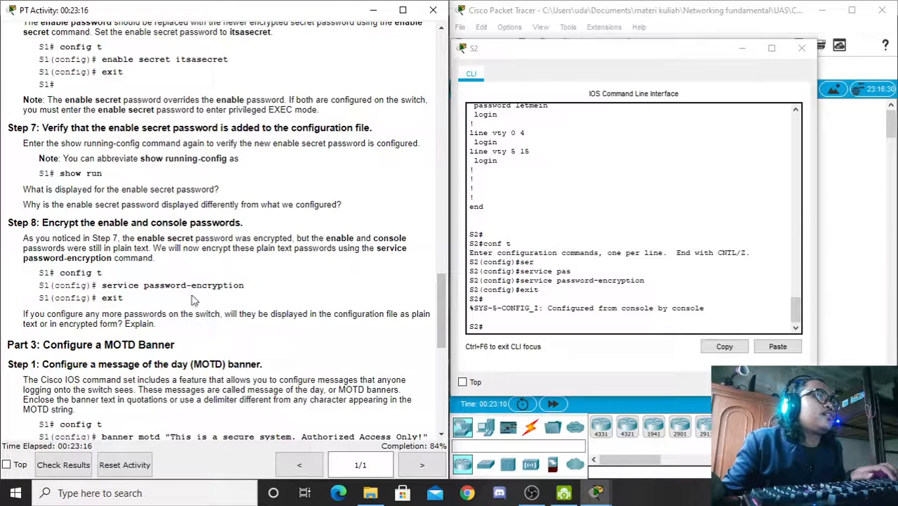
pyautogui.moveTo(101, 285); pyautogui.dragTo(245, 286)
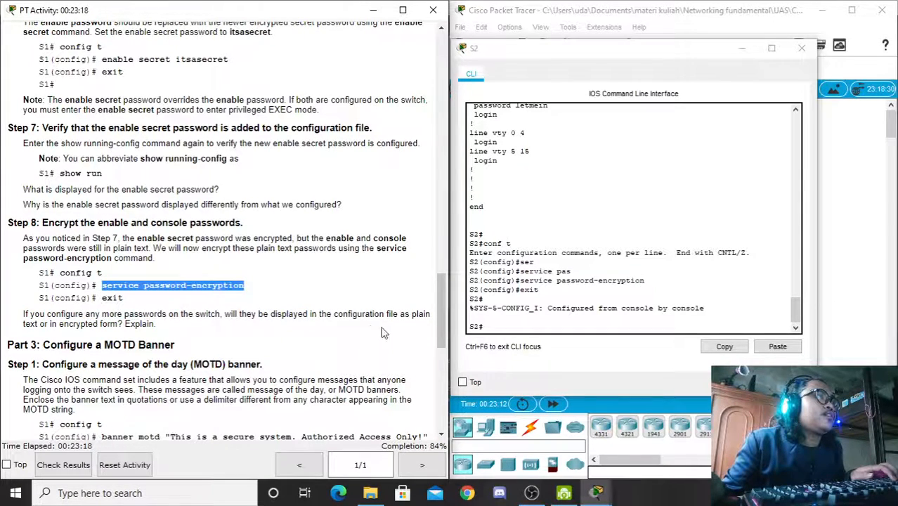
pyautogui.click(511, 328)
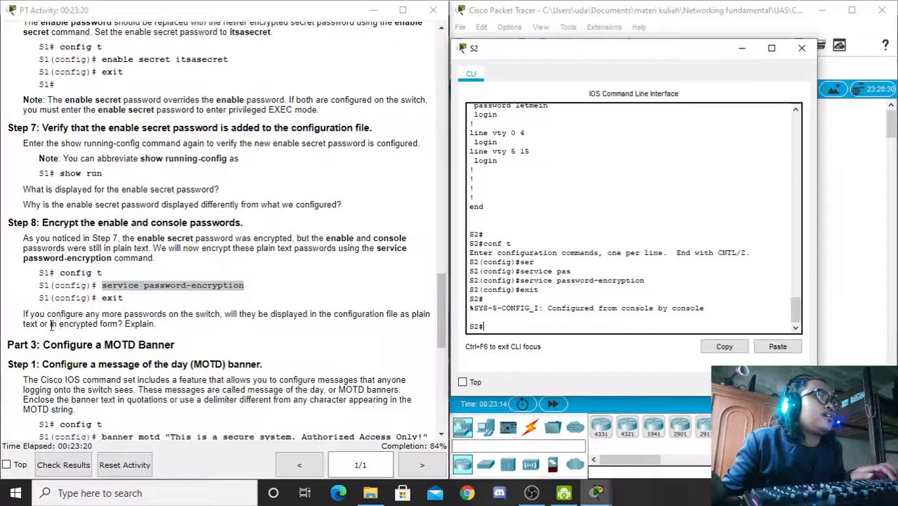
pyautogui.moveTo(23, 325); pyautogui.dragTo(120, 318)
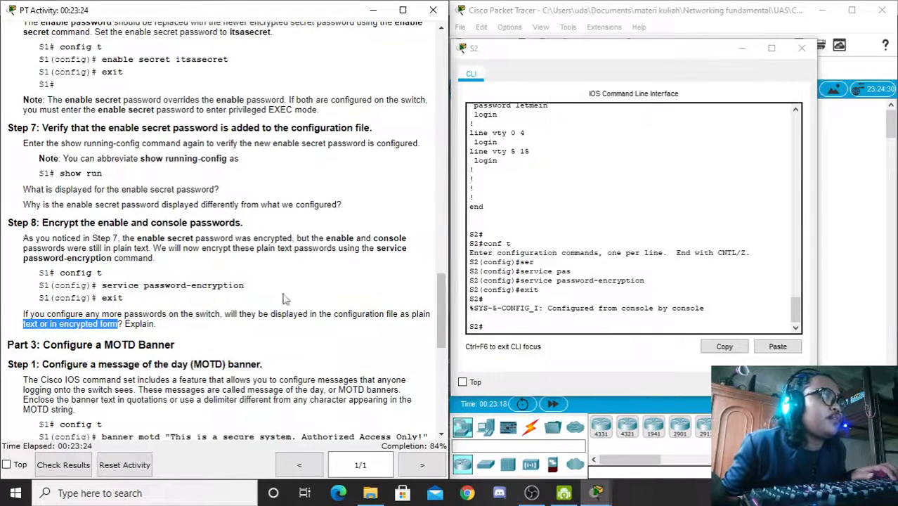
pyautogui.click(489, 324)
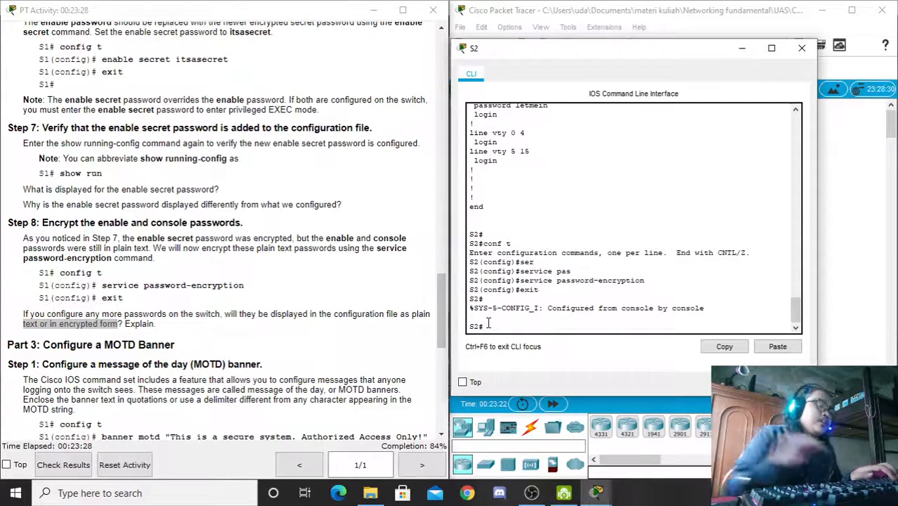
# Step: Run 'show run' and mark the related encryption questions in the activity instructions
pyautogui.write('show ru')
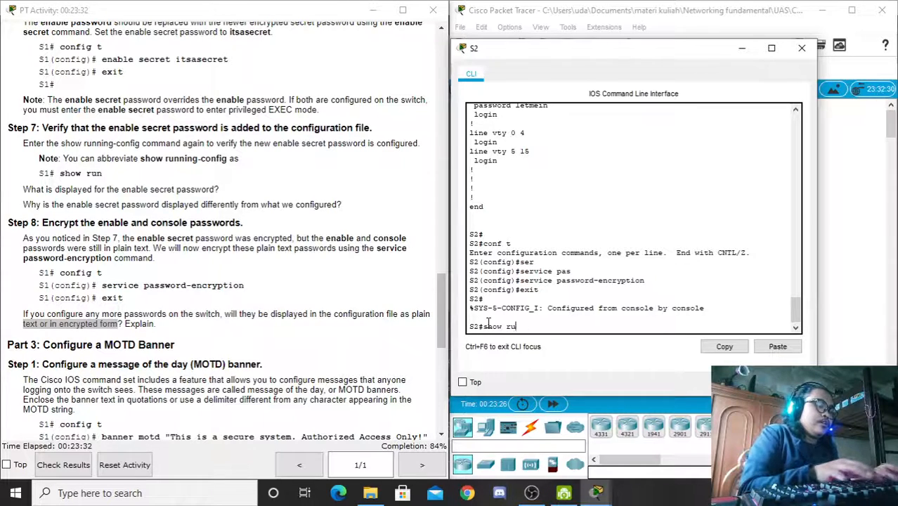
pyautogui.write('n')
pyautogui.press('Return')
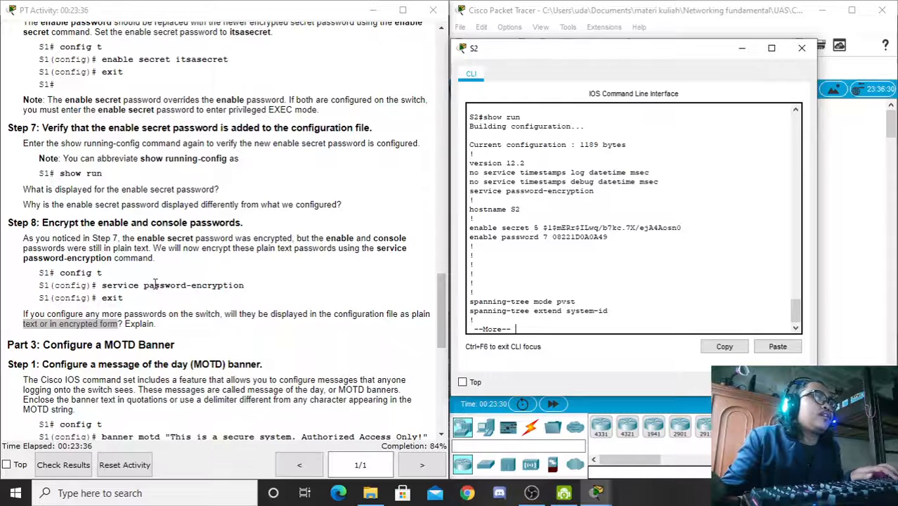
pyautogui.moveTo(160, 286); pyautogui.dragTo(123, 298)
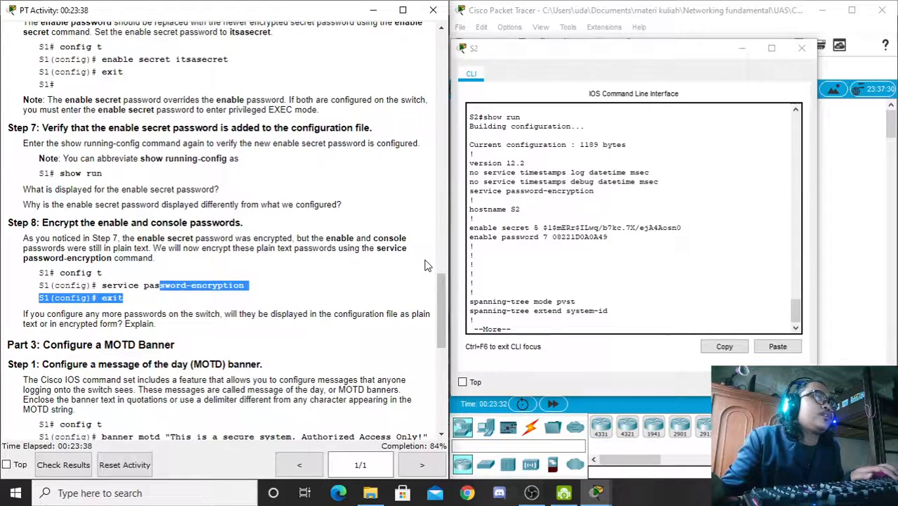
pyautogui.click(570, 218)
pyautogui.moveTo(24, 190); pyautogui.dragTo(220, 191)
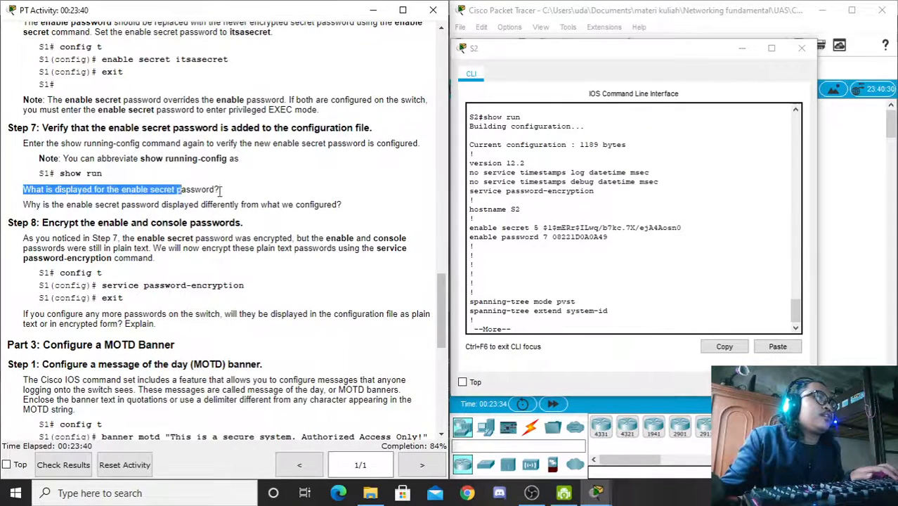
pyautogui.moveTo(31, 205); pyautogui.dragTo(319, 201)
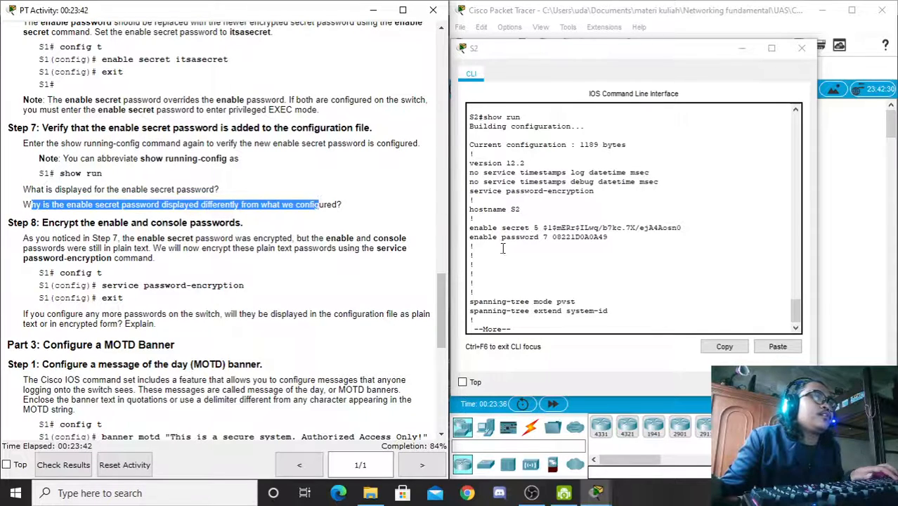
pyautogui.click(528, 241)
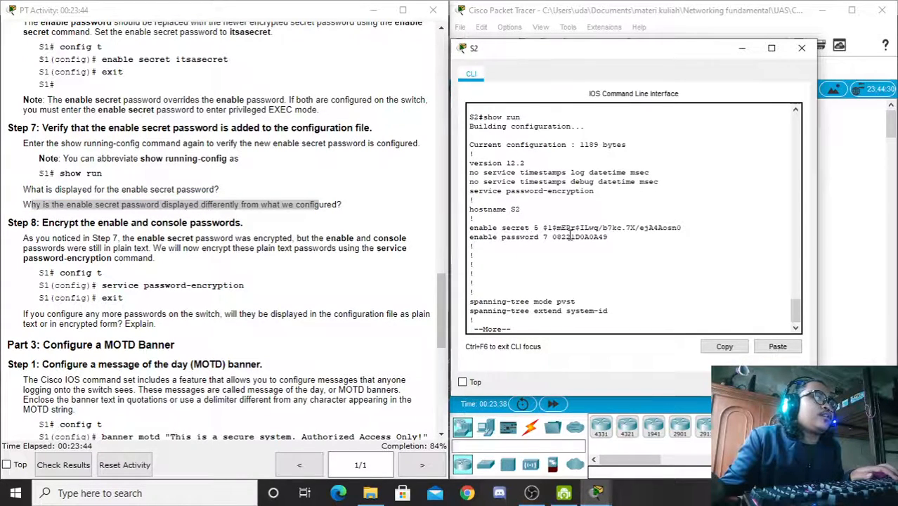
# Step: Page through the config, marking the encrypted enable secret and type 7 console password hashes
pyautogui.moveTo(543, 227); pyautogui.dragTo(681, 227)
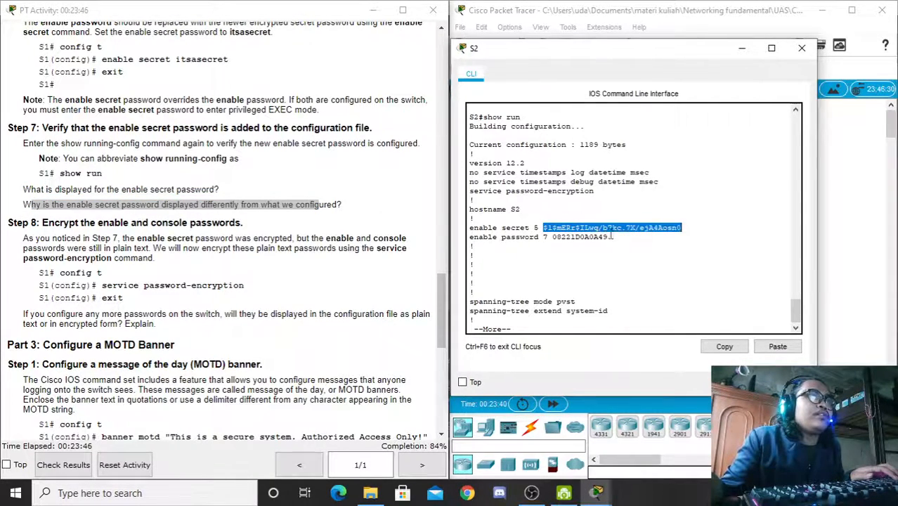
pyautogui.moveTo(552, 237); pyautogui.dragTo(610, 237)
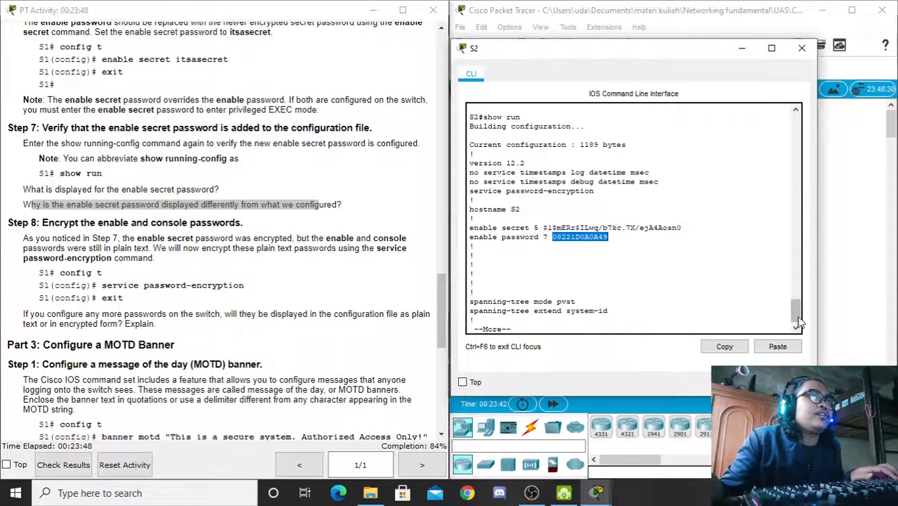
pyautogui.press('space')
pyautogui.press('space')
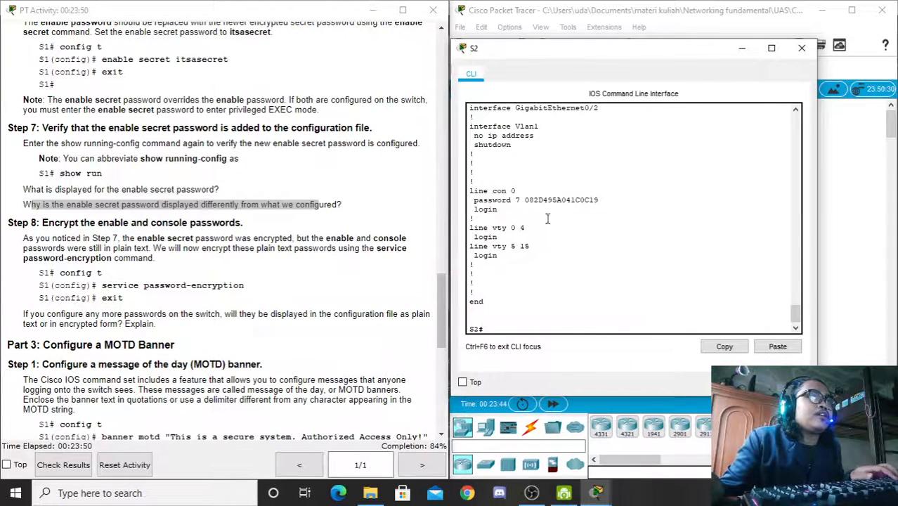
pyautogui.moveTo(520, 200); pyautogui.dragTo(598, 203)
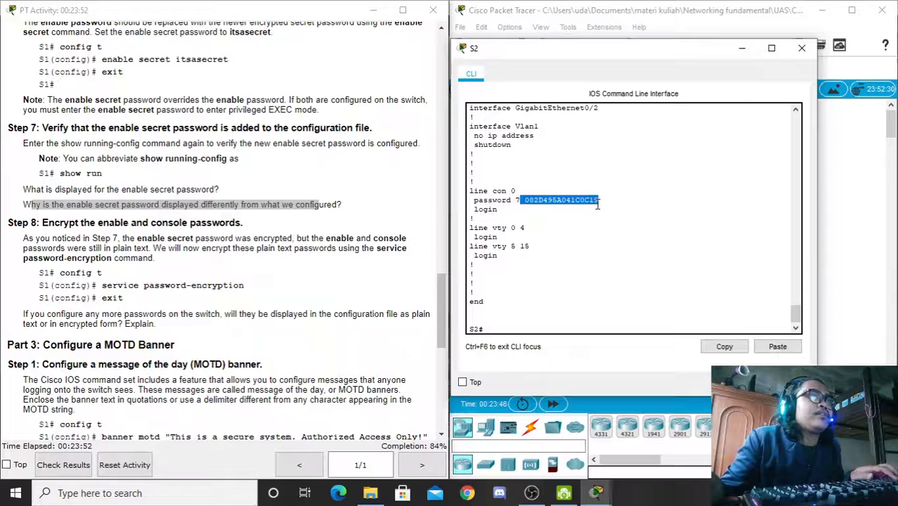
pyautogui.click(583, 201)
pyautogui.click(508, 329)
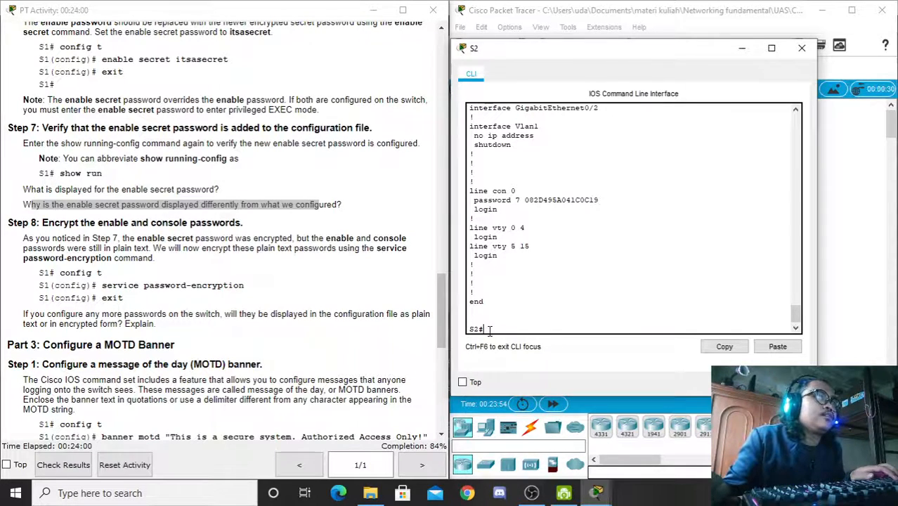
# Step: Add fresh S2# prompts and scroll the instructions to Part 3: Configure a MOTD Banner
pyautogui.press('Return')
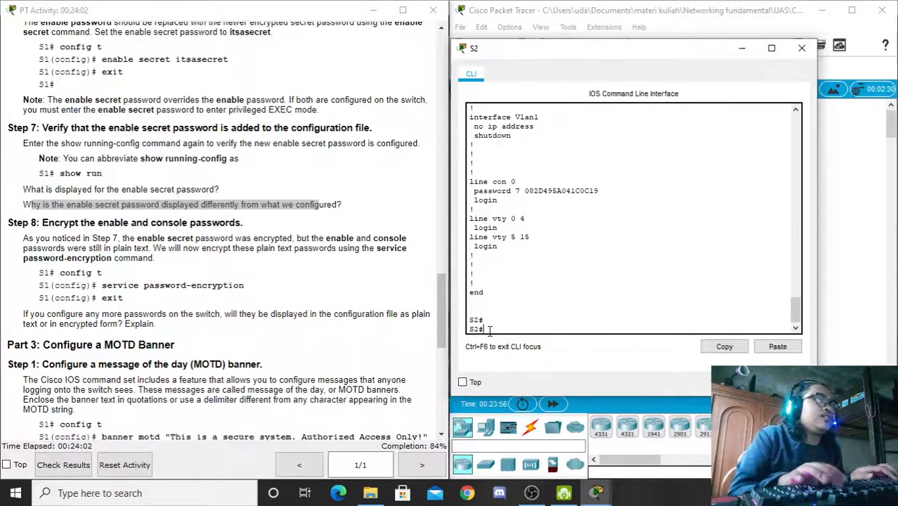
pyautogui.press('Return')
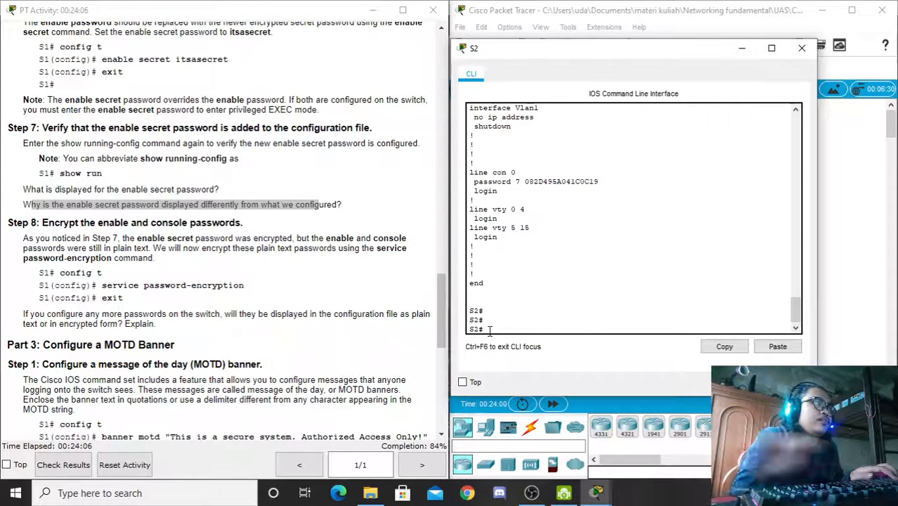
pyautogui.moveTo(439, 296); pyautogui.dragTo(448, 336)
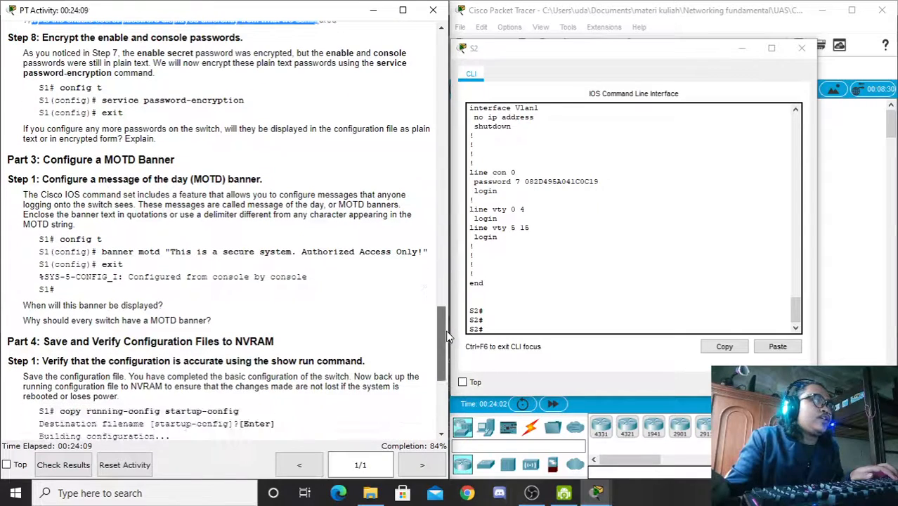
pyautogui.click(495, 328)
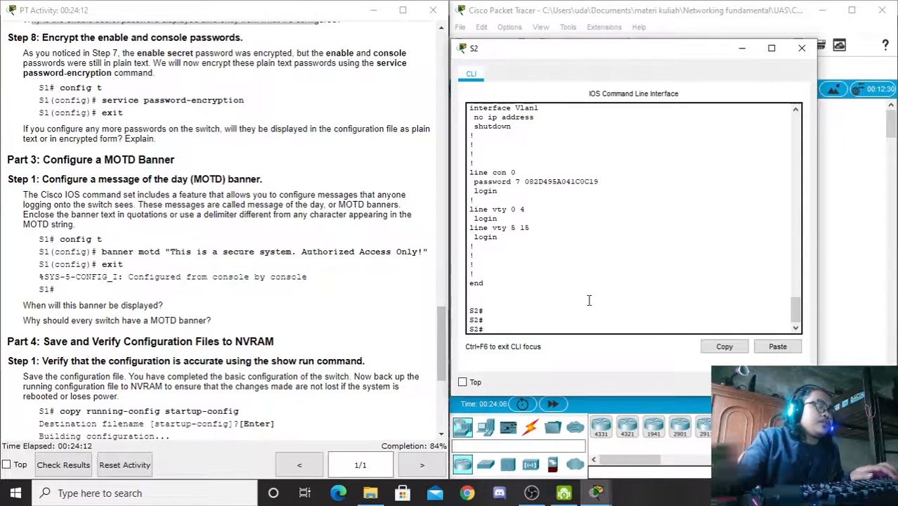
# Step: Set banner motd to the pasted 'This is a secure system. Authorized Access Only!' with $ delimiter, then exit
pyautogui.write('conf t')
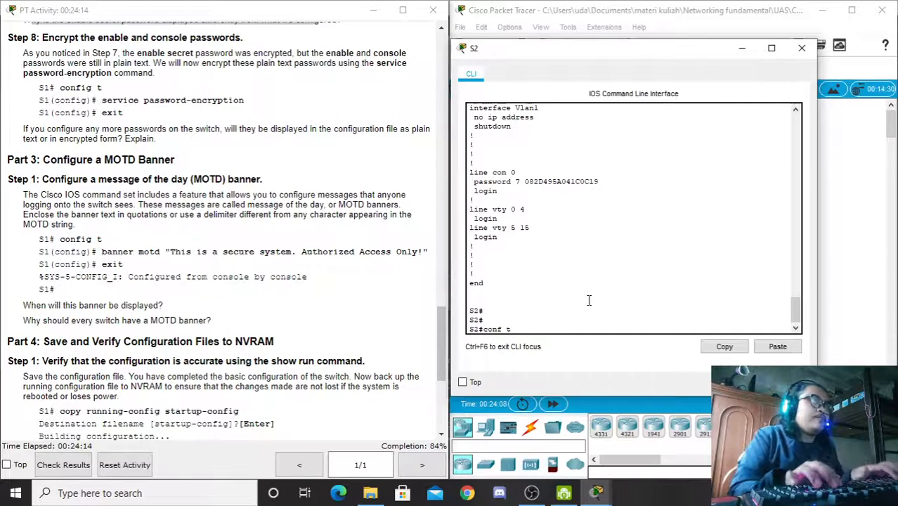
pyautogui.press('Return')
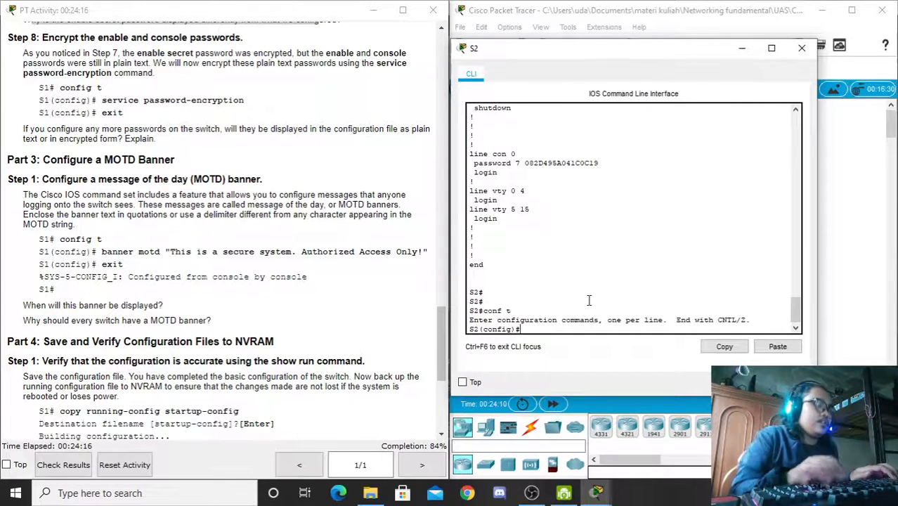
pyautogui.write('banner m')
pyautogui.press('Tab')
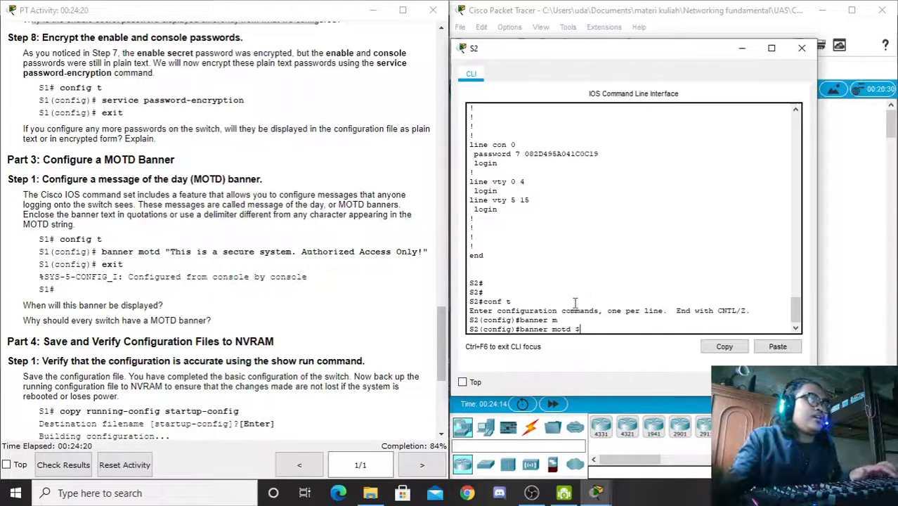
pyautogui.moveTo(169, 252); pyautogui.dragTo(422, 256)
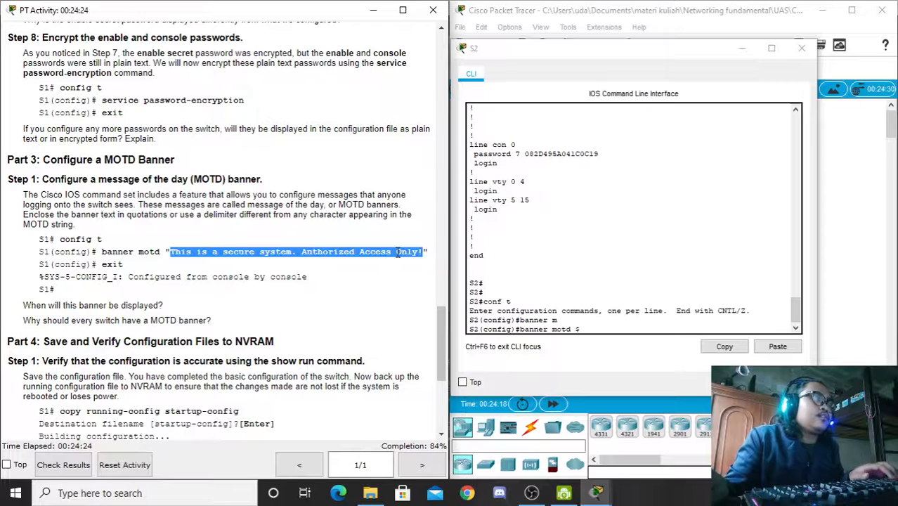
pyautogui.rightClick(599, 331)
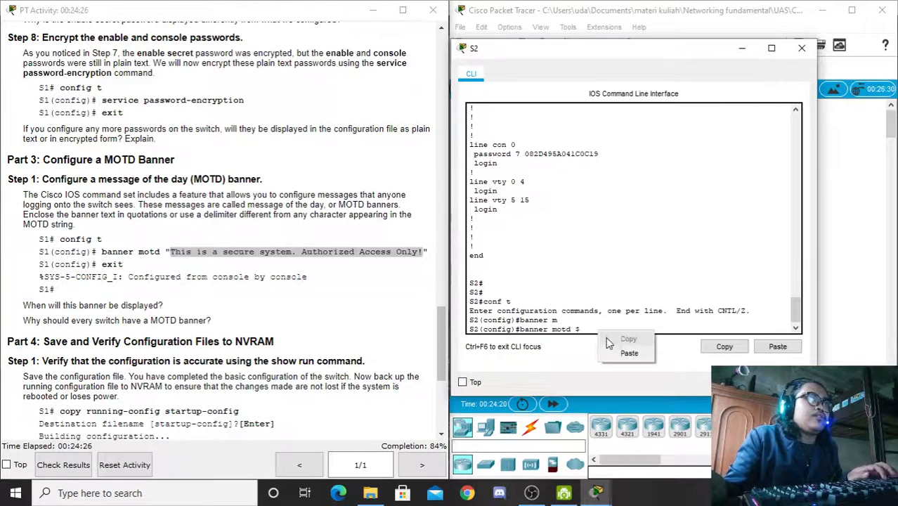
pyautogui.click(620, 353)
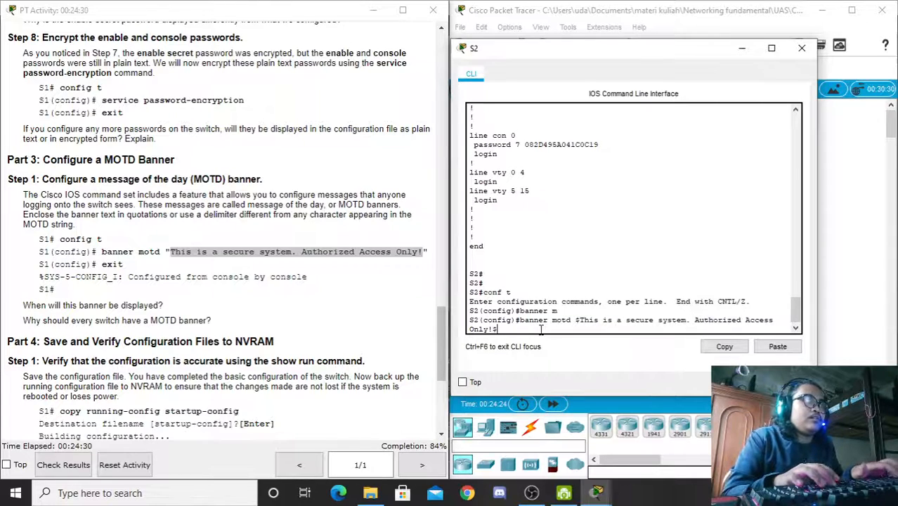
pyautogui.write('$')
pyautogui.press('Return')
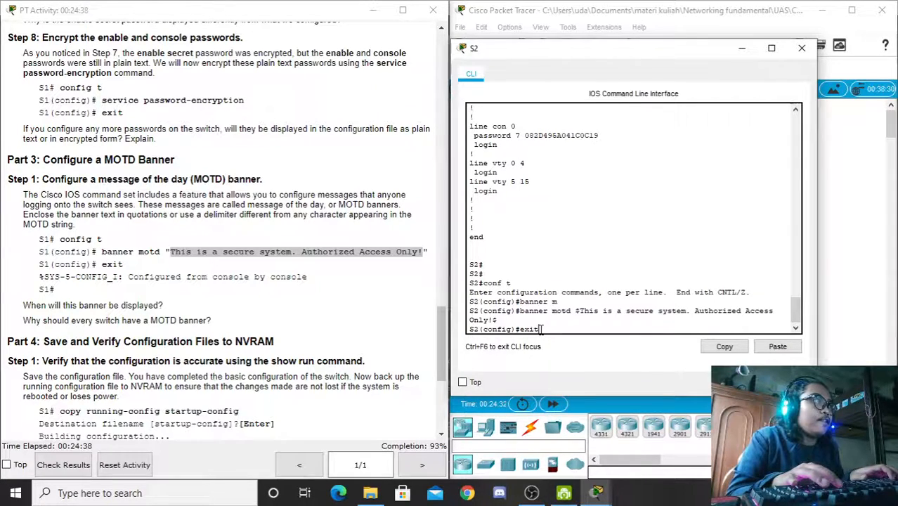
pyautogui.write('exit')
pyautogui.press('Return')
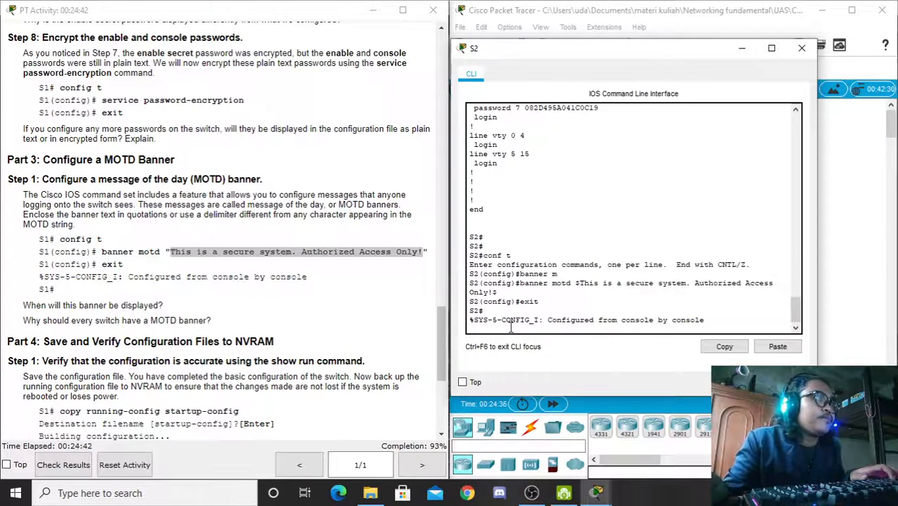
pyautogui.press('Return')
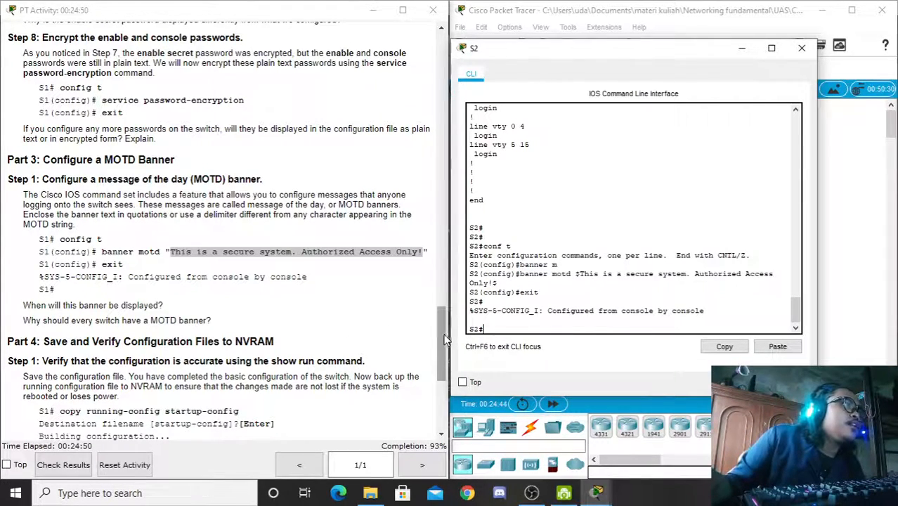
# Step: Run 'cop r st' on S2 and accept the default startup-config filename, confirming [OK]
pyautogui.moveTo(445, 340); pyautogui.dragTo(442, 367)
pyautogui.click(488, 329)
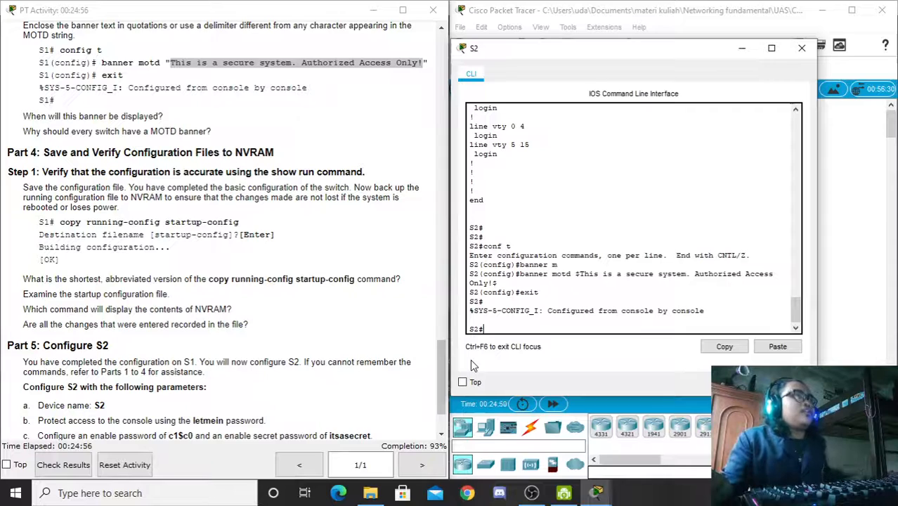
pyautogui.write('cop')
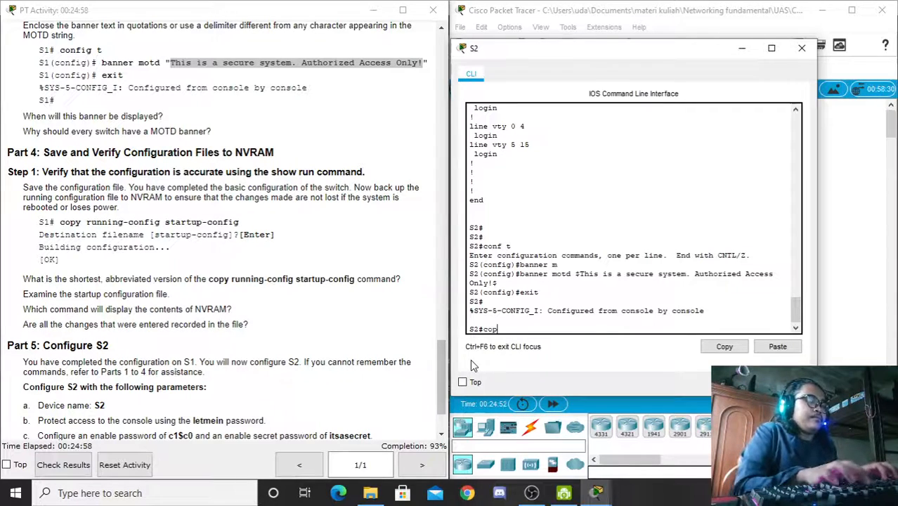
pyautogui.write(' r st')
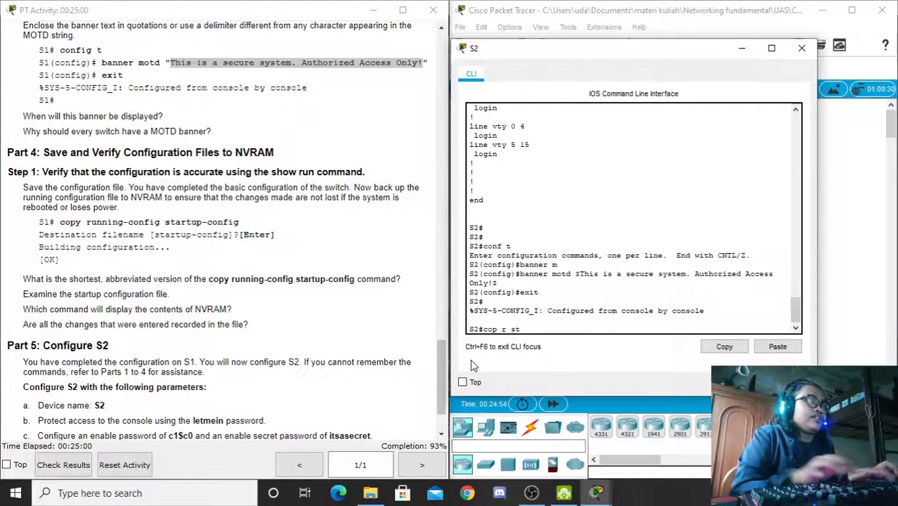
pyautogui.press('Return')
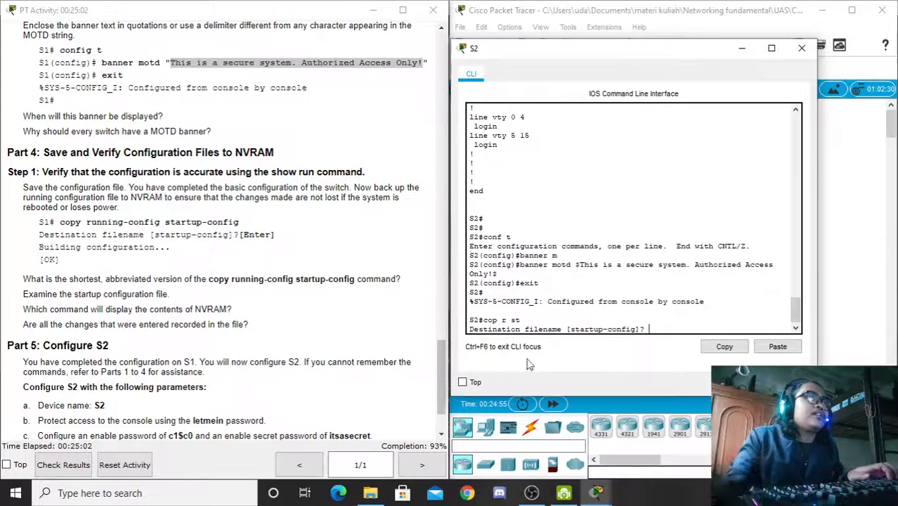
pyautogui.moveTo(646, 329)
pyautogui.mouseDown()
pyautogui.moveTo(490, 336)
pyautogui.moveTo(645, 328)
pyautogui.mouseUp()
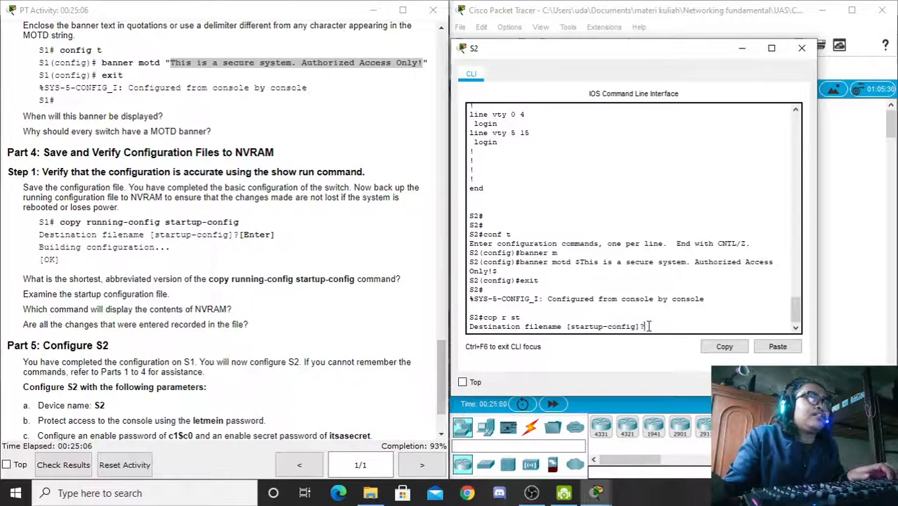
pyautogui.press('Return')
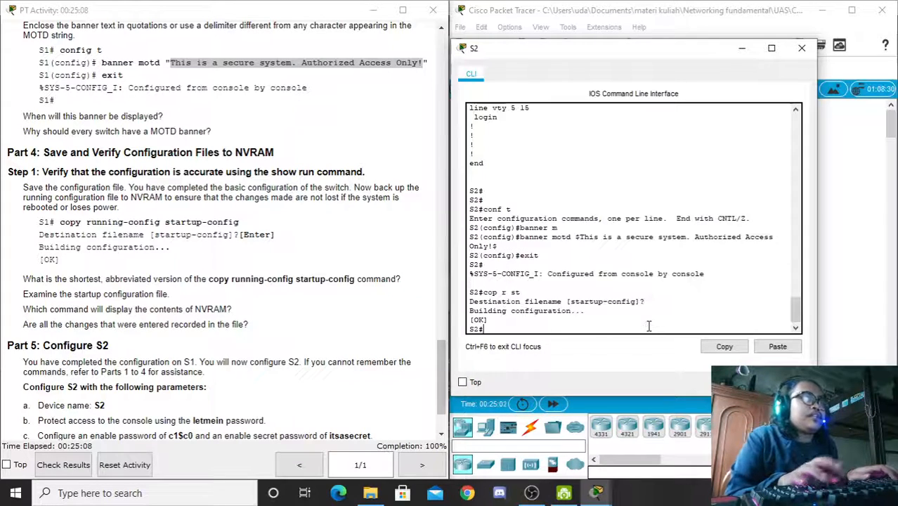
pyautogui.moveTo(489, 321); pyautogui.dragTo(468, 320)
pyautogui.click(491, 328)
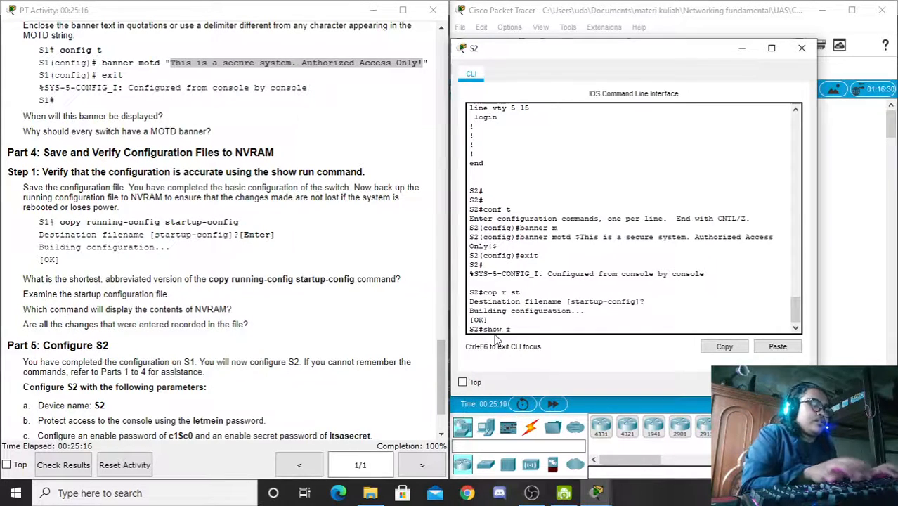
# Step: Run 'show run' on S2 and check the hostname and the encrypted enable secret and password
pyautogui.write('show run')
pyautogui.press('Return')
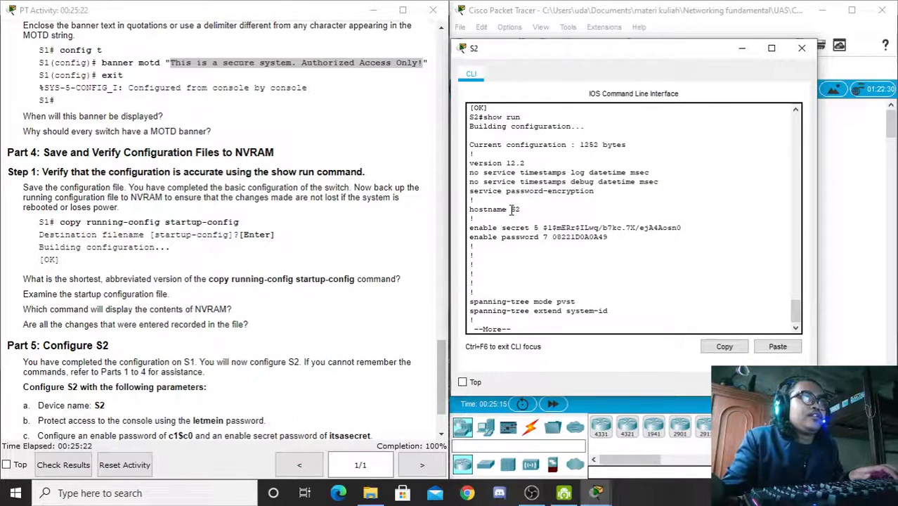
pyautogui.moveTo(511, 209); pyautogui.dragTo(521, 210)
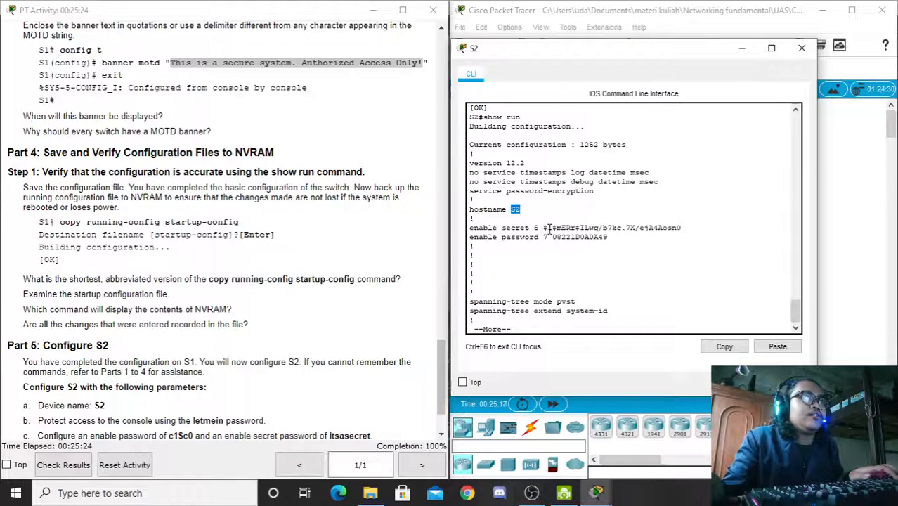
pyautogui.click(550, 229)
pyautogui.doubleClick(514, 209)
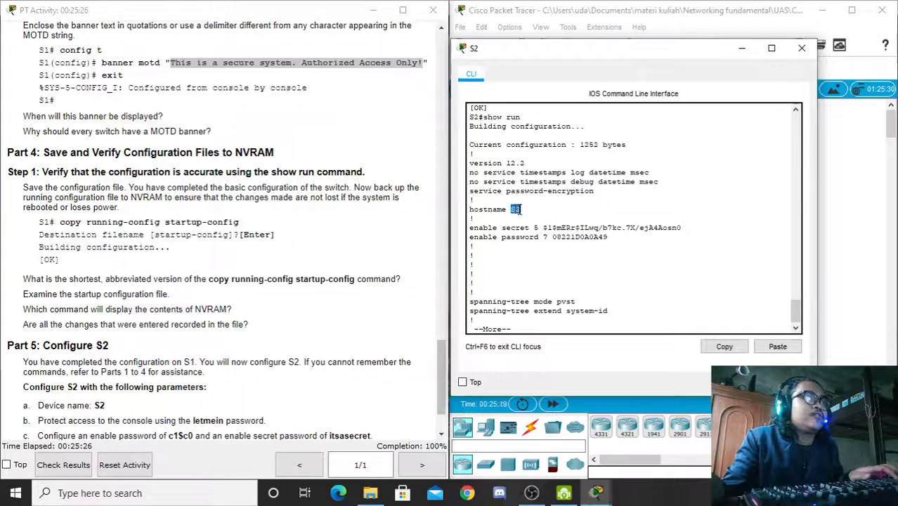
pyautogui.moveTo(543, 229); pyautogui.dragTo(658, 229)
pyautogui.click(554, 241)
pyautogui.moveTo(553, 241); pyautogui.dragTo(609, 239)
# Step: Page to the rest of the listing and check the MOTD banner and encrypted console password
pyautogui.press('space')
pyautogui.press('space')
pyautogui.press('space')
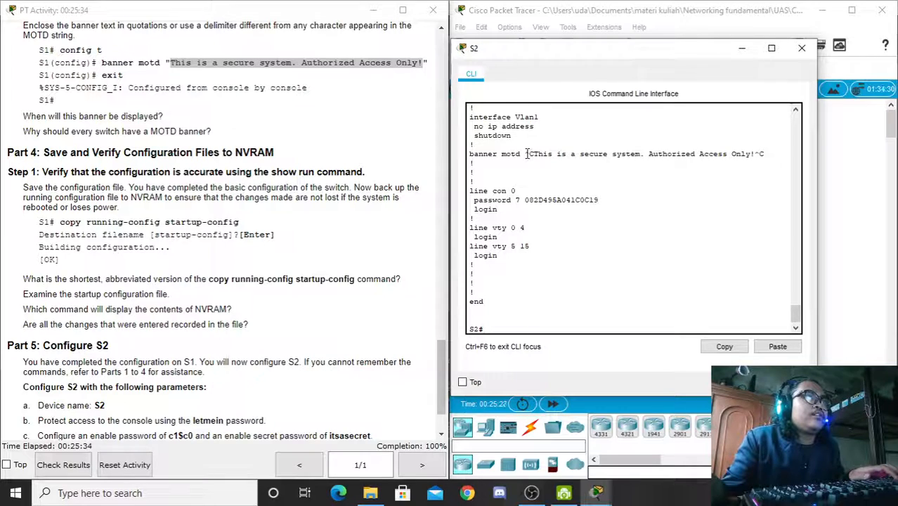
pyautogui.moveTo(527, 154); pyautogui.dragTo(764, 160)
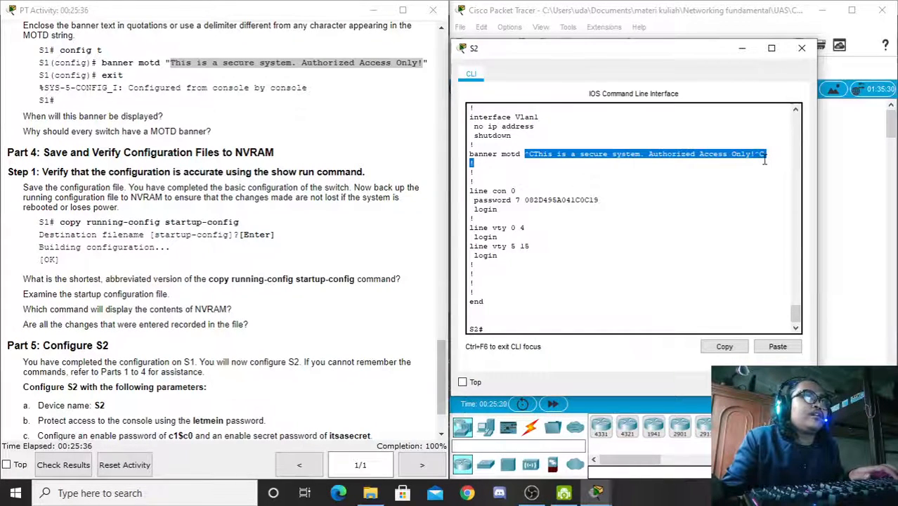
pyautogui.click(529, 201)
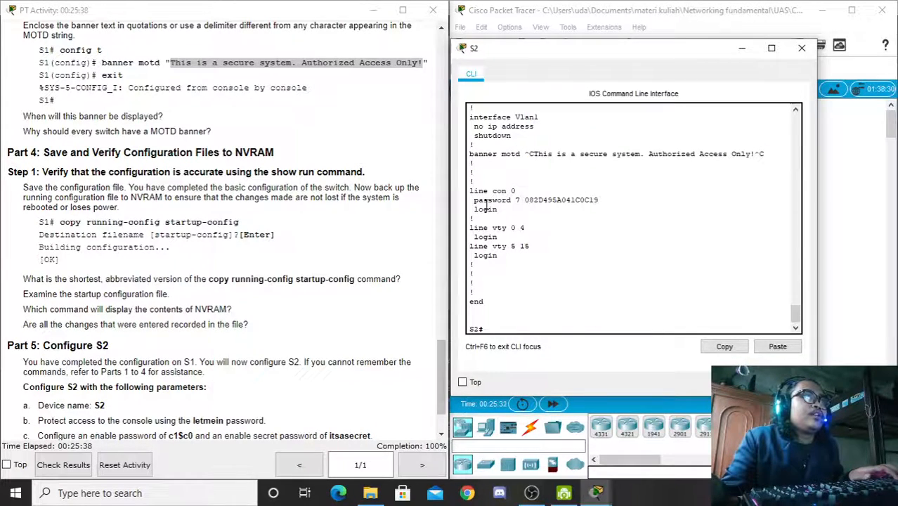
pyautogui.moveTo(524, 200); pyautogui.dragTo(598, 202)
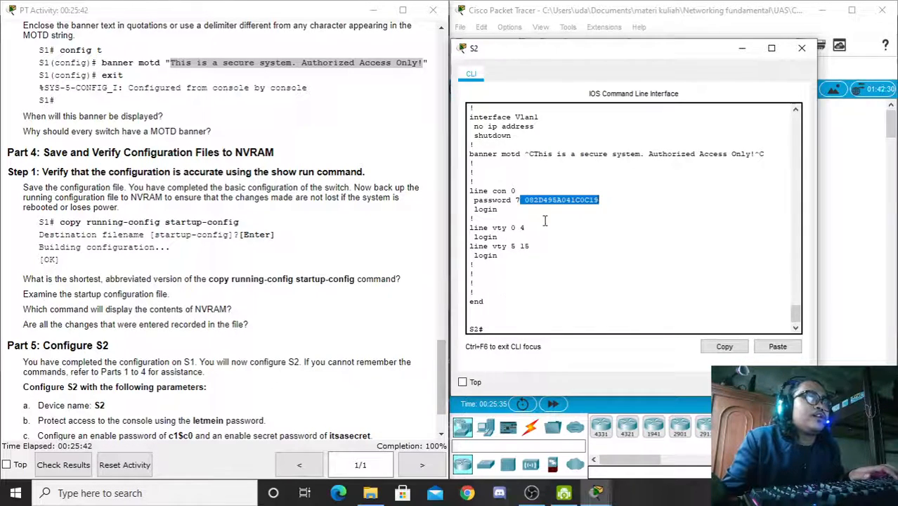
pyautogui.click(501, 327)
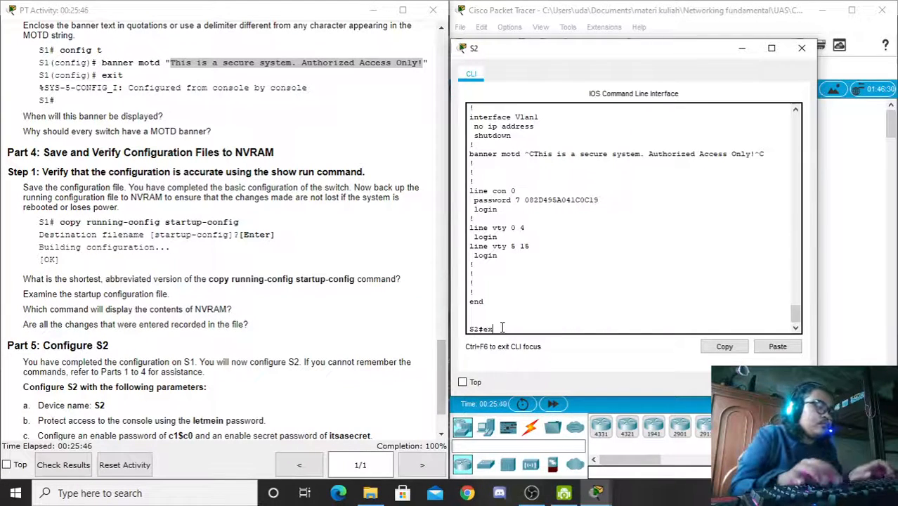
# Step: Log out of S2, then log back in past the MOTD banner with the console password
pyautogui.write('exit')
pyautogui.press('Return')
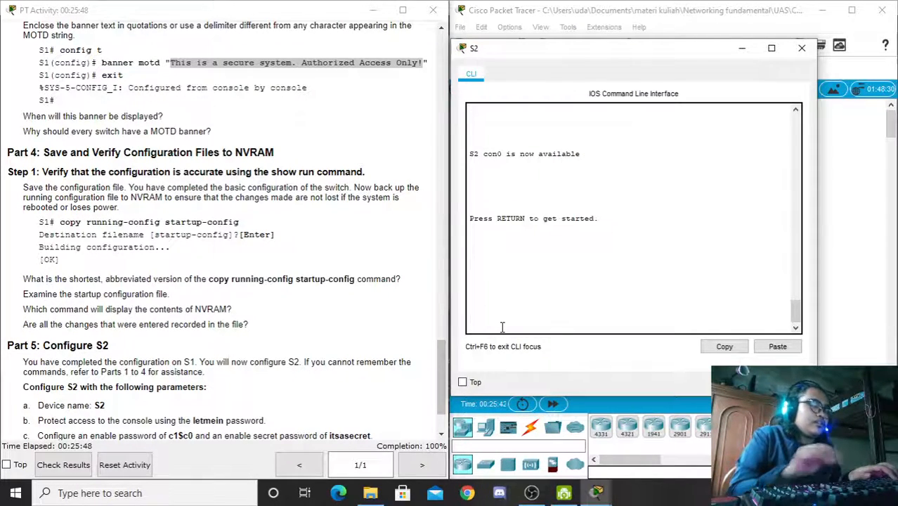
pyautogui.press('Return')
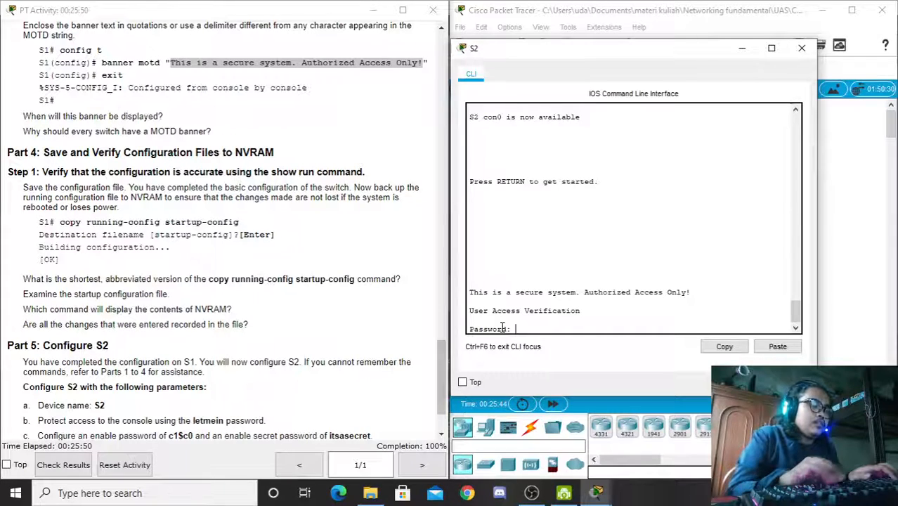
pyautogui.moveTo(547, 296); pyautogui.dragTo(461, 294)
pyautogui.click(517, 330)
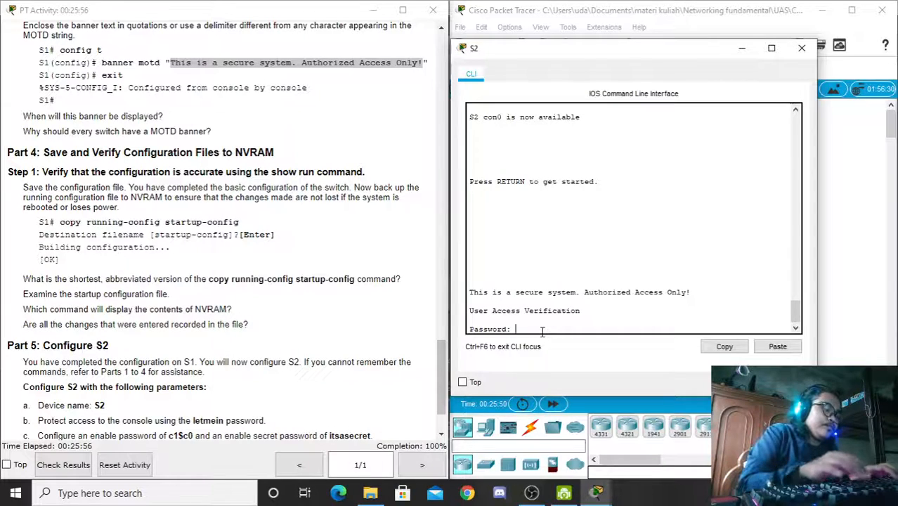
pyautogui.press('Return')
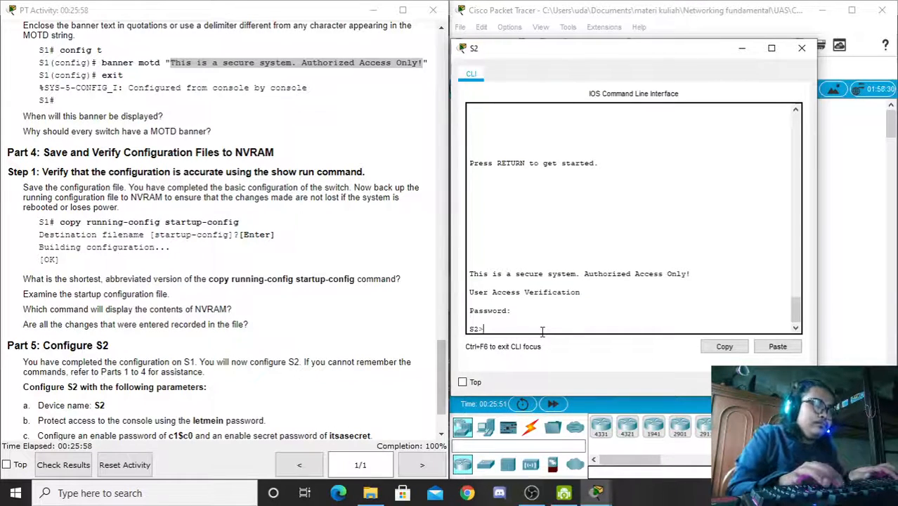
# Step: Enter privileged mode with the enable secret, page through 'show run', then exit S2
pyautogui.write('en')
pyautogui.press('Return')
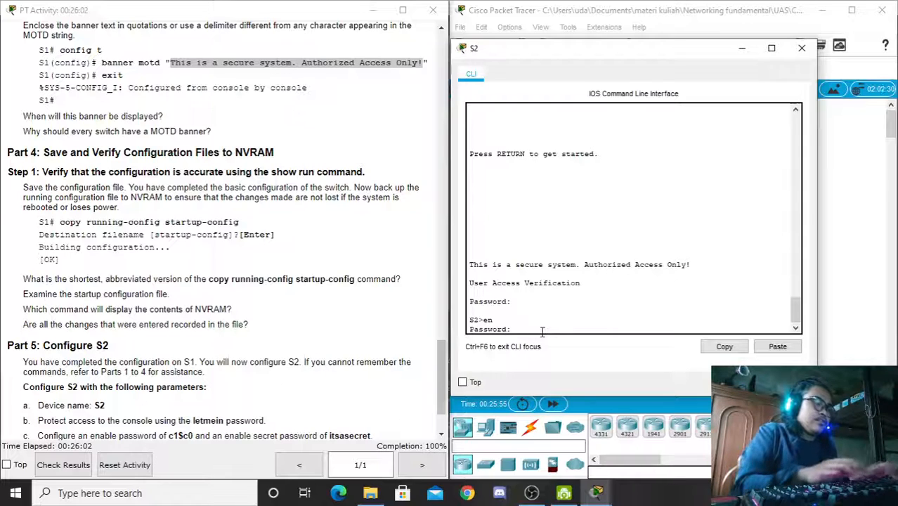
pyautogui.press('Return')
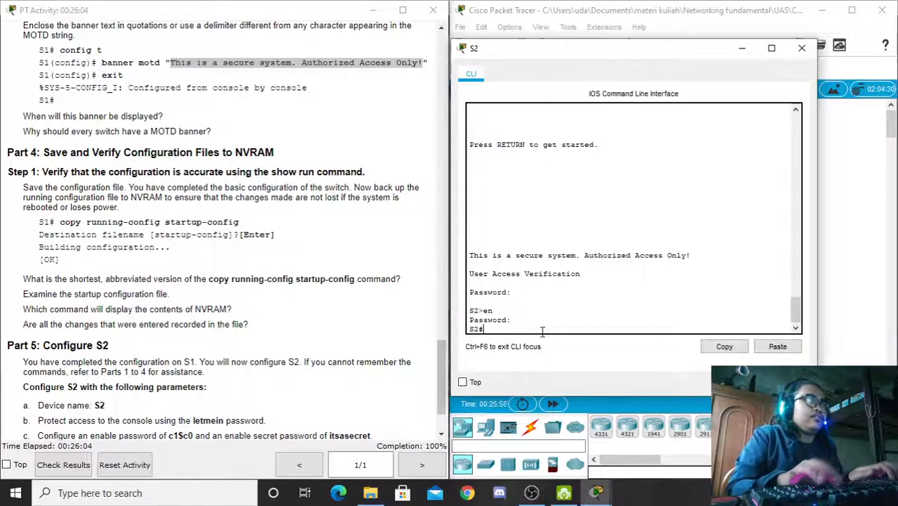
pyautogui.write('s')
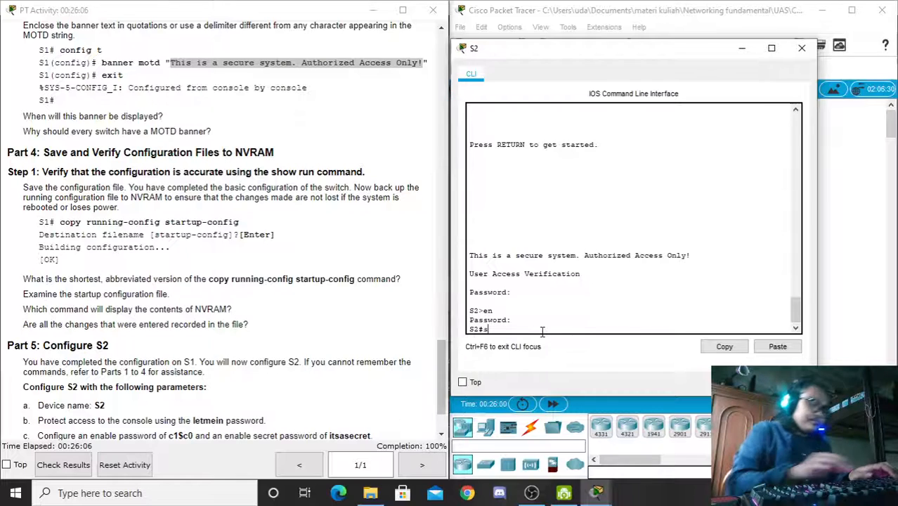
pyautogui.write('how ru')
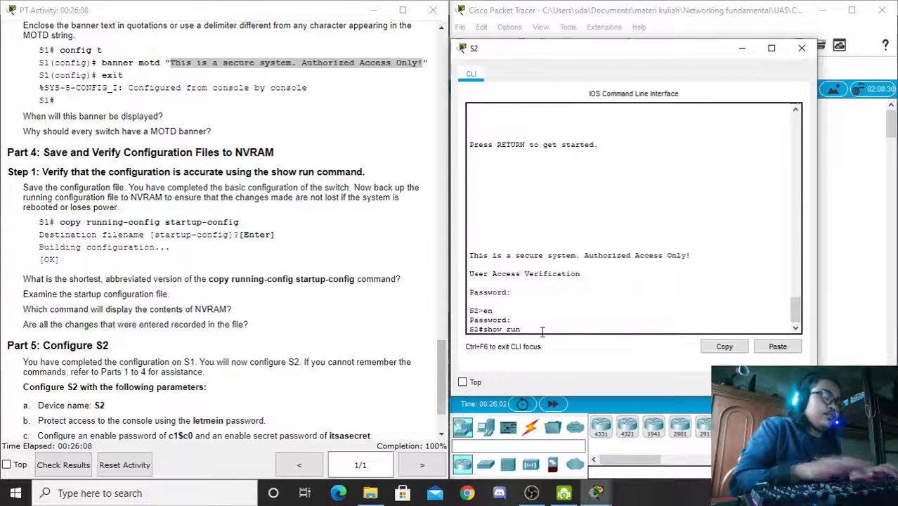
pyautogui.write('n')
pyautogui.press('Return')
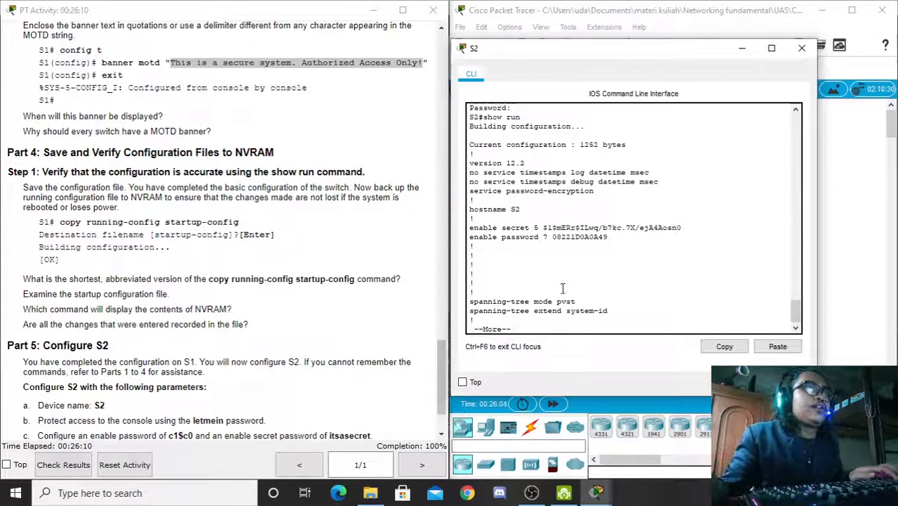
pyautogui.press('space')
pyautogui.press('space')
pyautogui.press('space')
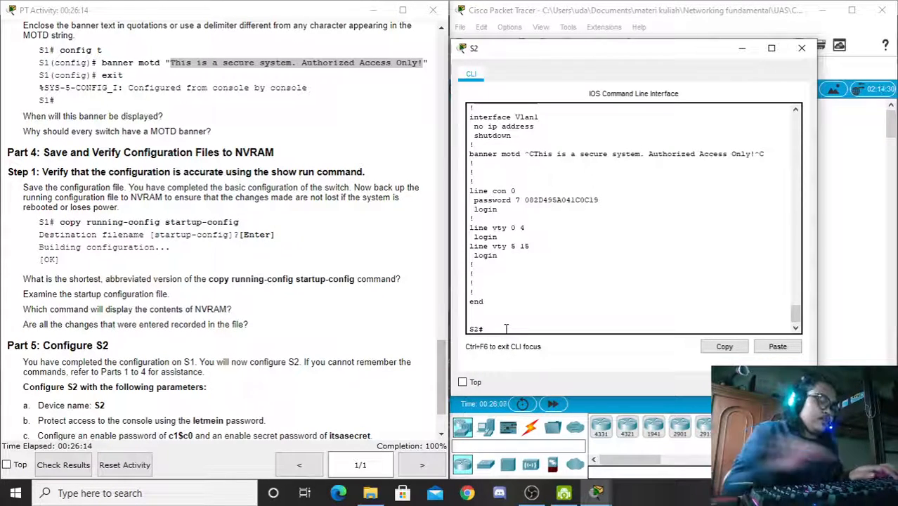
pyautogui.write('exit')
pyautogui.press('Return')
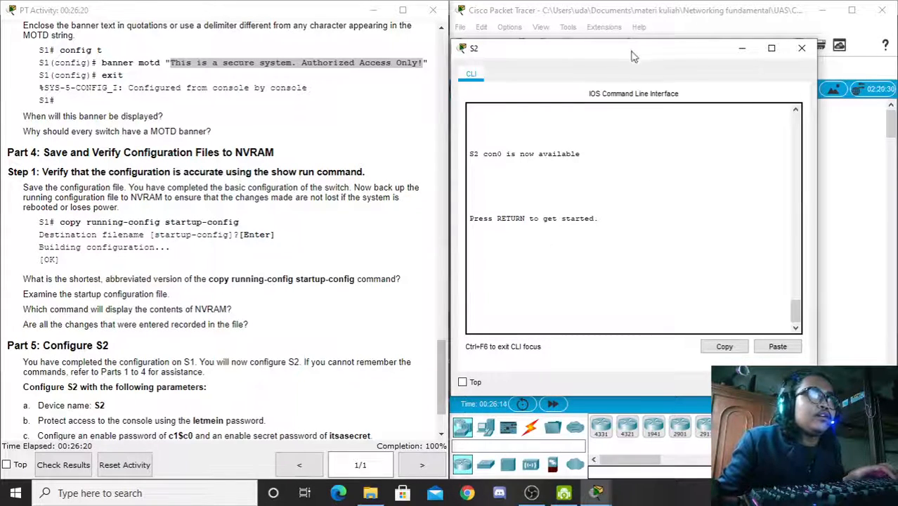
# Step: Leave the logged-out S2 console window in place and bring OBS to the front
pyautogui.moveTo(633, 54)
pyautogui.mouseDown()
pyautogui.moveTo(641, 50)
pyautogui.moveTo(631, 19)
pyautogui.moveTo(633, 50)
pyautogui.mouseUp()
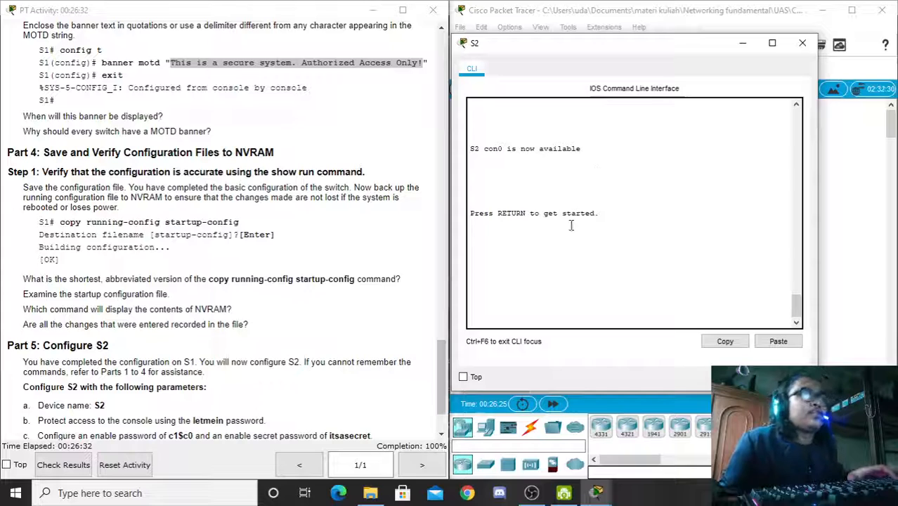
pyautogui.click(544, 283)
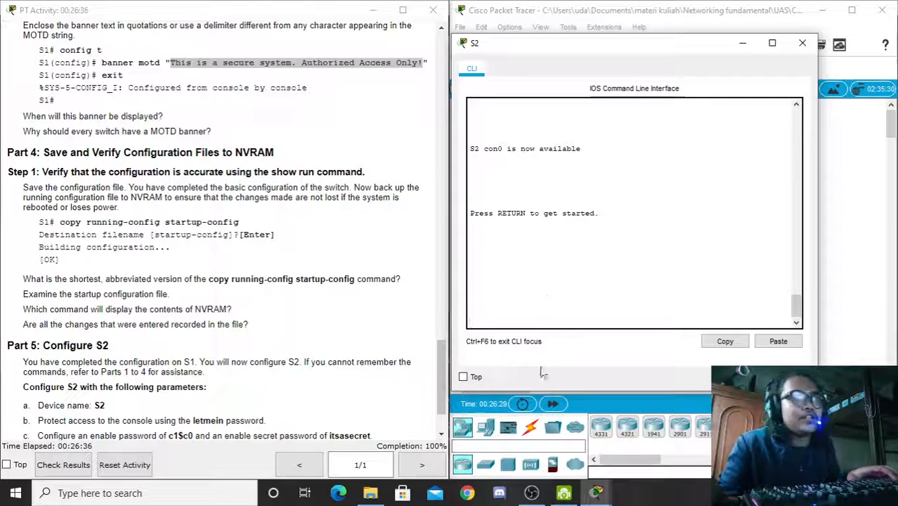
pyautogui.click(533, 497)
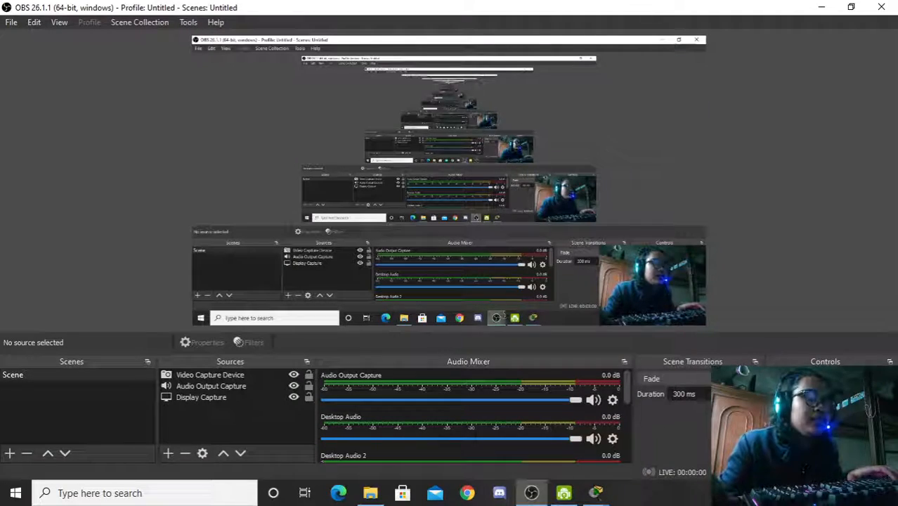